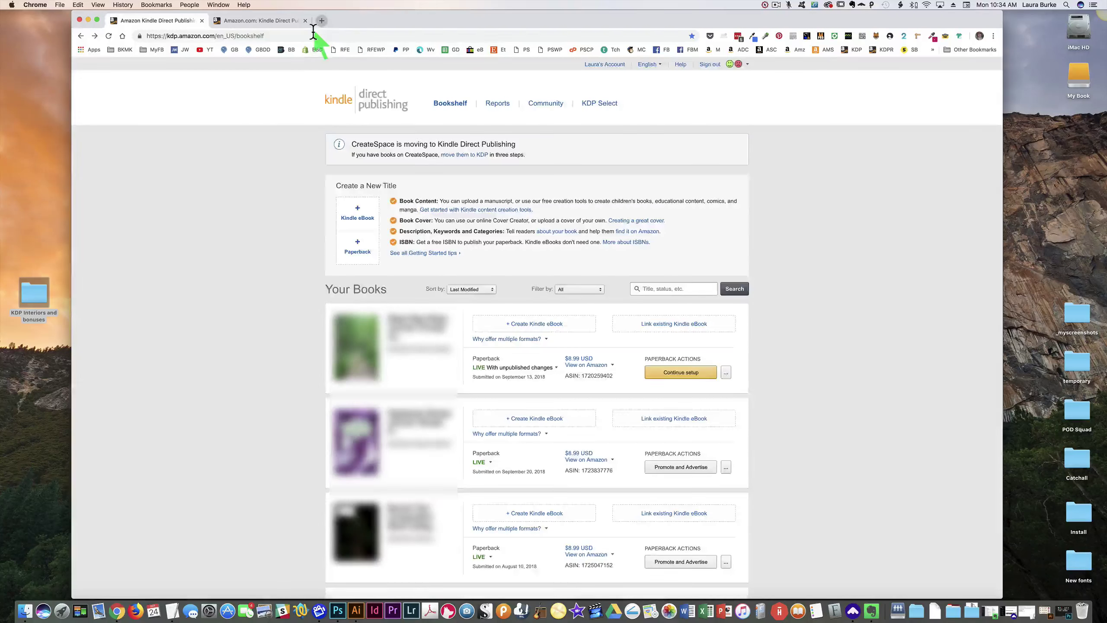
pyautogui.click(322, 21)
pyautogui.click(298, 36)
pyautogui.write('https://kdp.amazon.com/en_US/help/topic/G200620010')
pyautogui.press('Return')
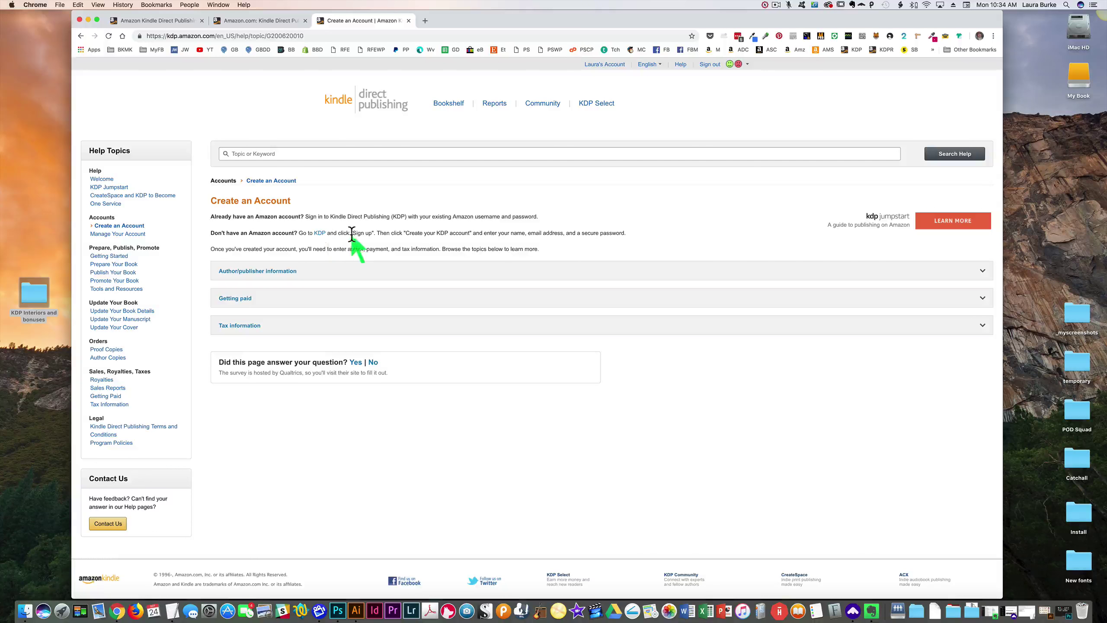
pyautogui.click(317, 233)
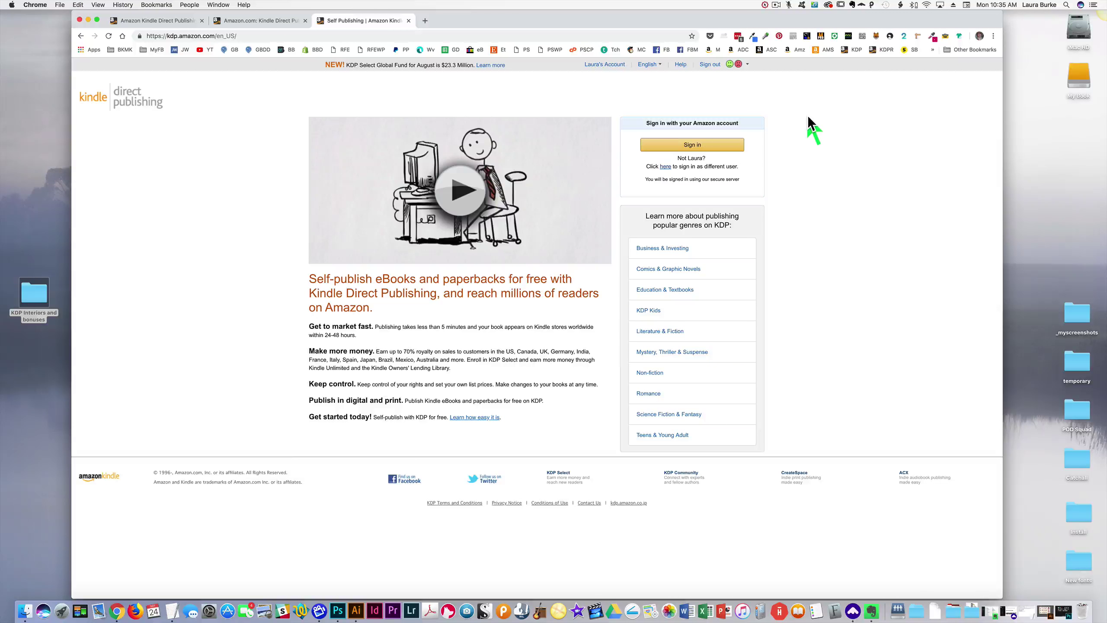
pyautogui.click(409, 21)
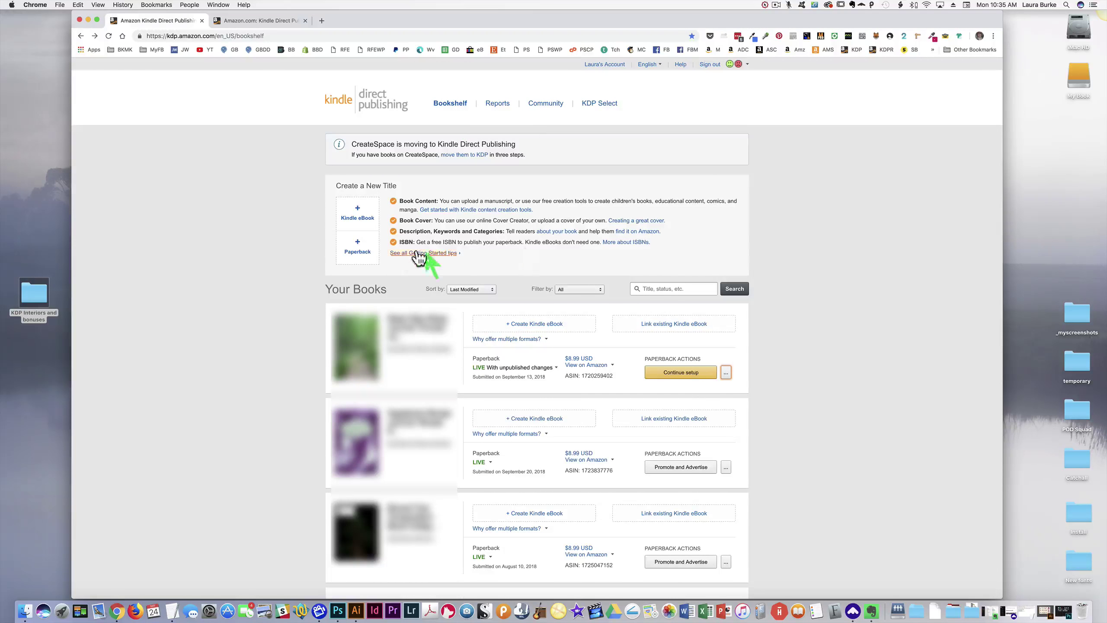
# Start a new paperback title from the KDP Bookshelf and look over the Paperback Details form.
pyautogui.click(363, 252)
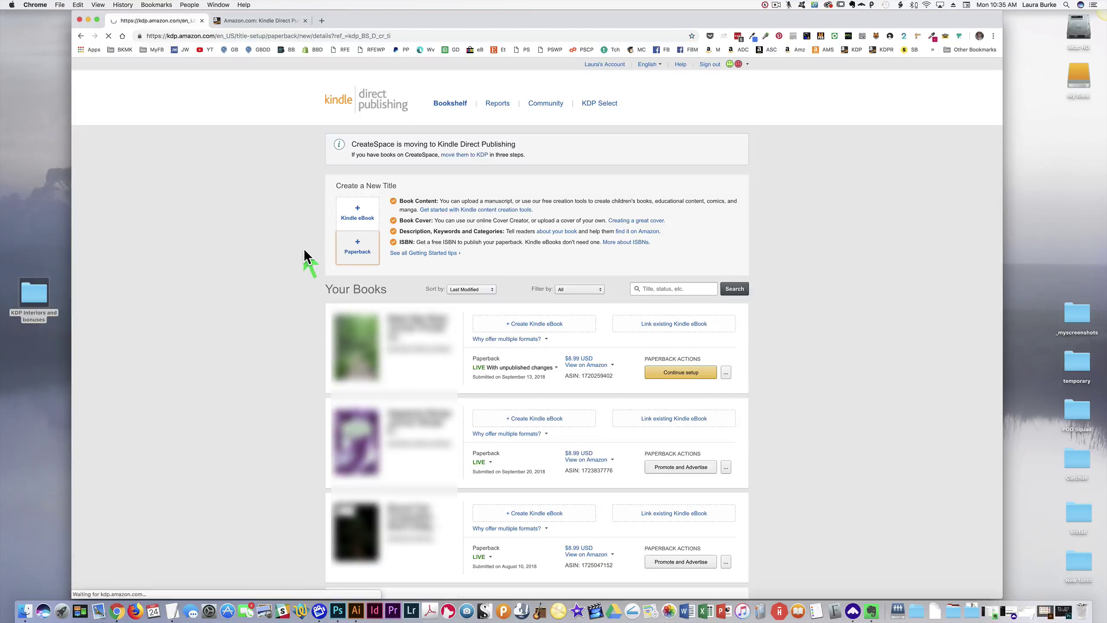
pyautogui.scroll(-10, 789, 347)
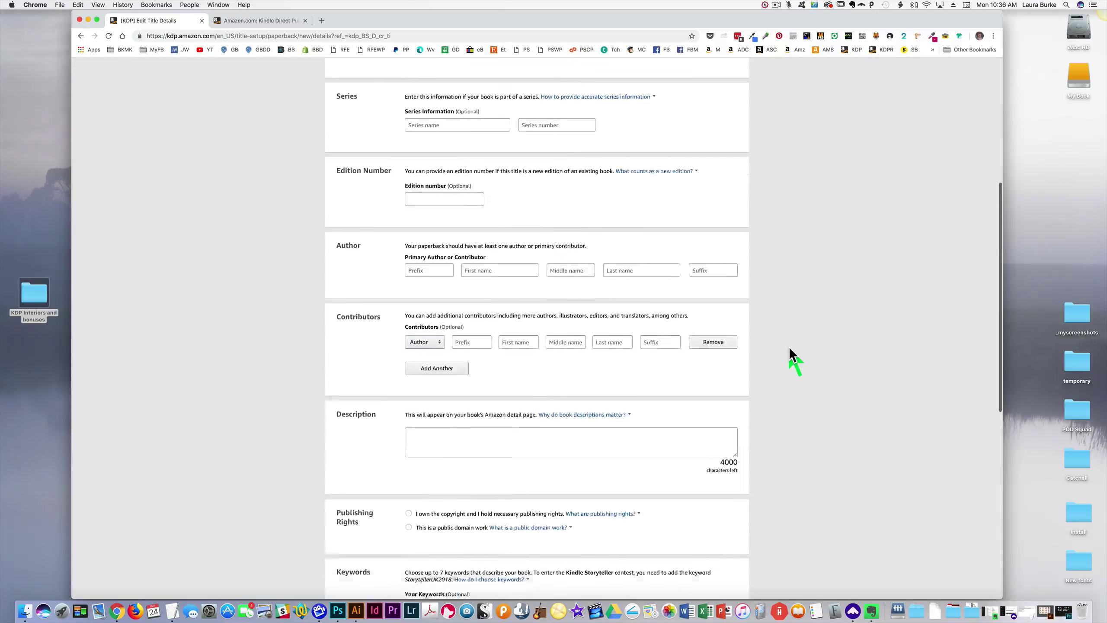
pyautogui.scroll(15, 790, 349)
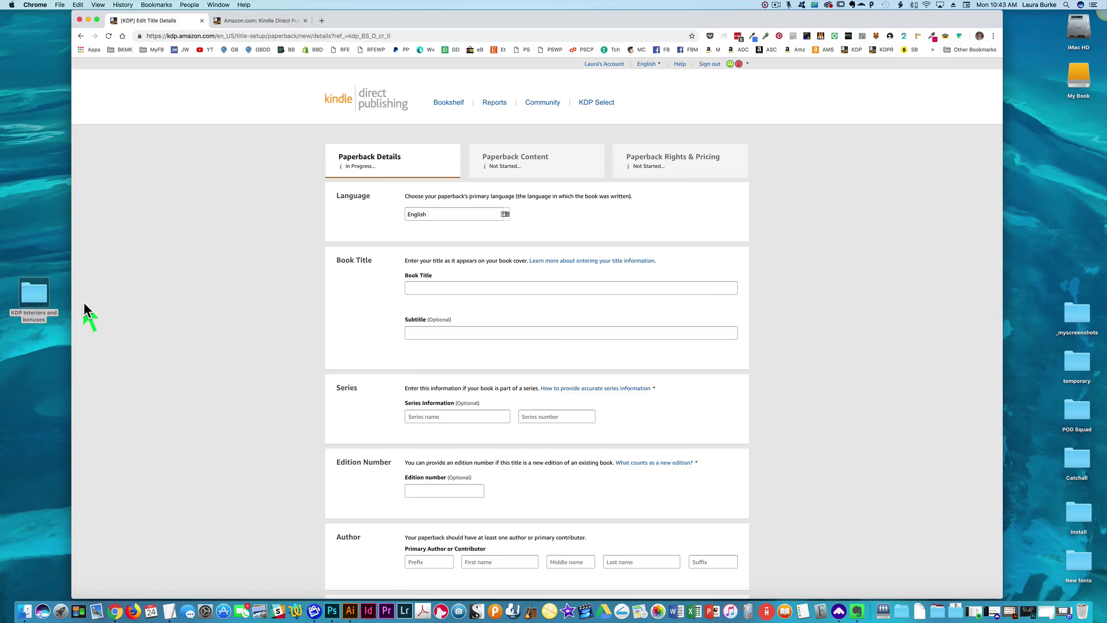
# Open Habit tracker 6x9 200.pdf from the desktop folder KDP Interiors and bonuses, review its first pages at 125% zoom, and close it.
pyautogui.doubleClick(40, 296)
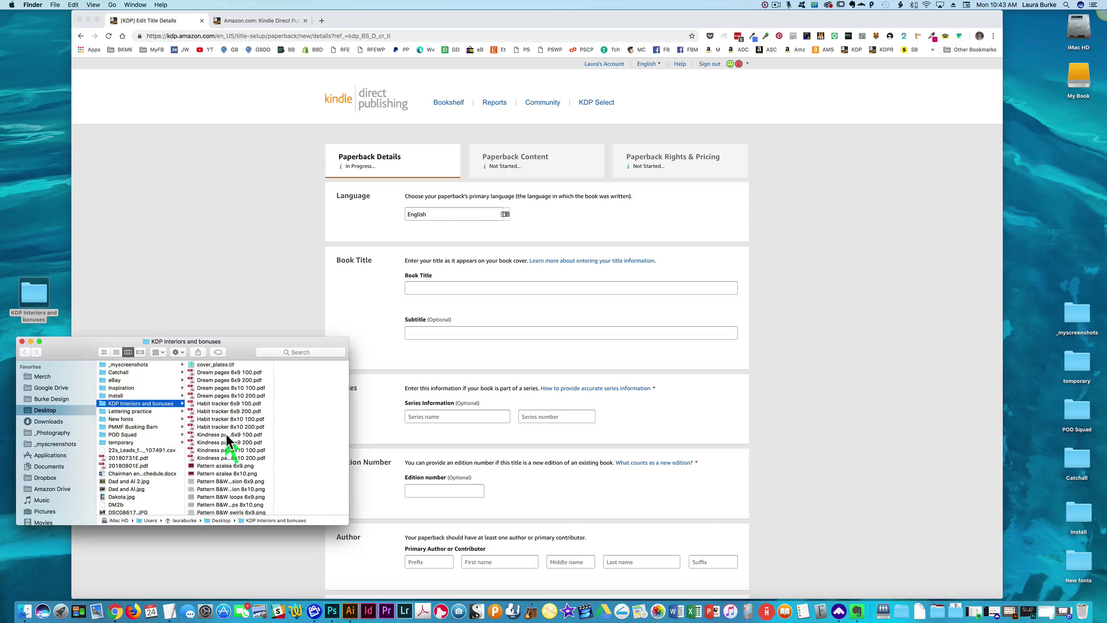
pyautogui.doubleClick(216, 414)
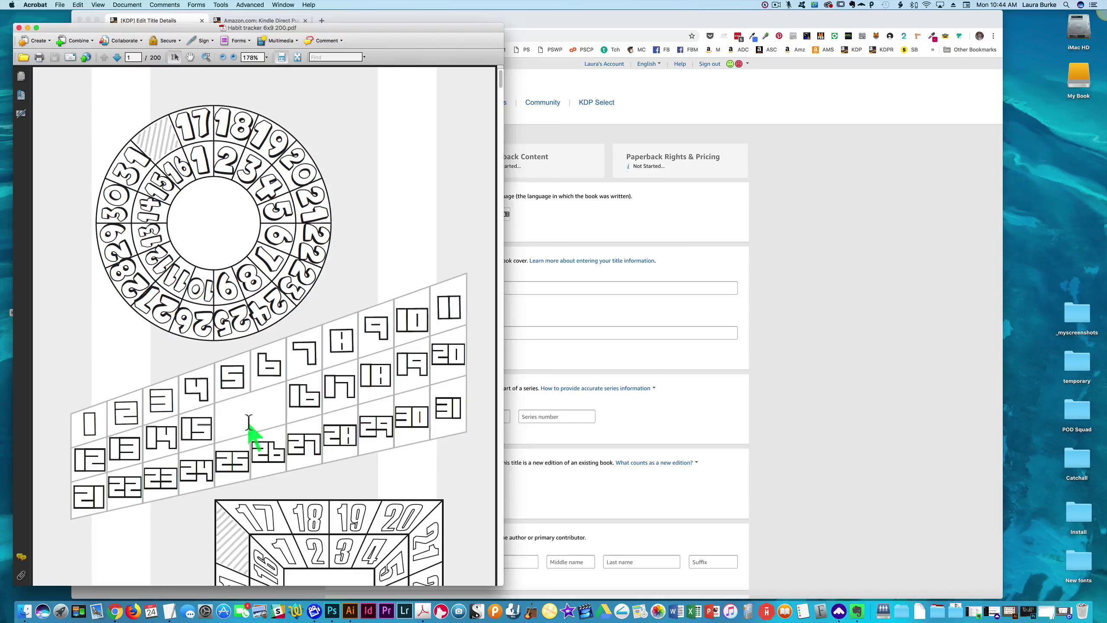
pyautogui.click(222, 57)
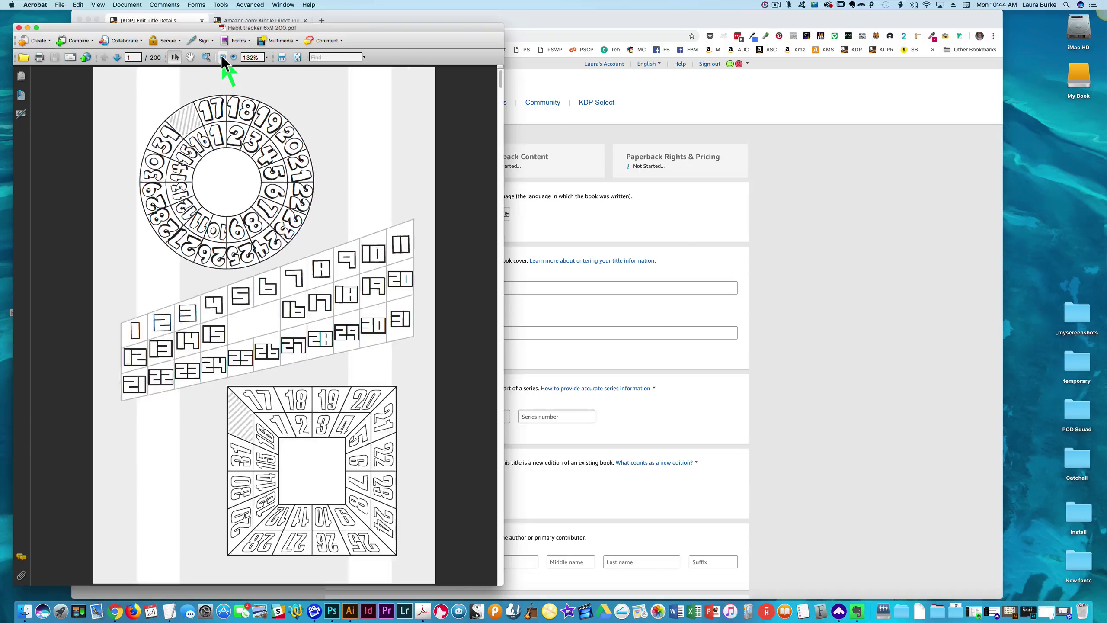
pyautogui.click(222, 57)
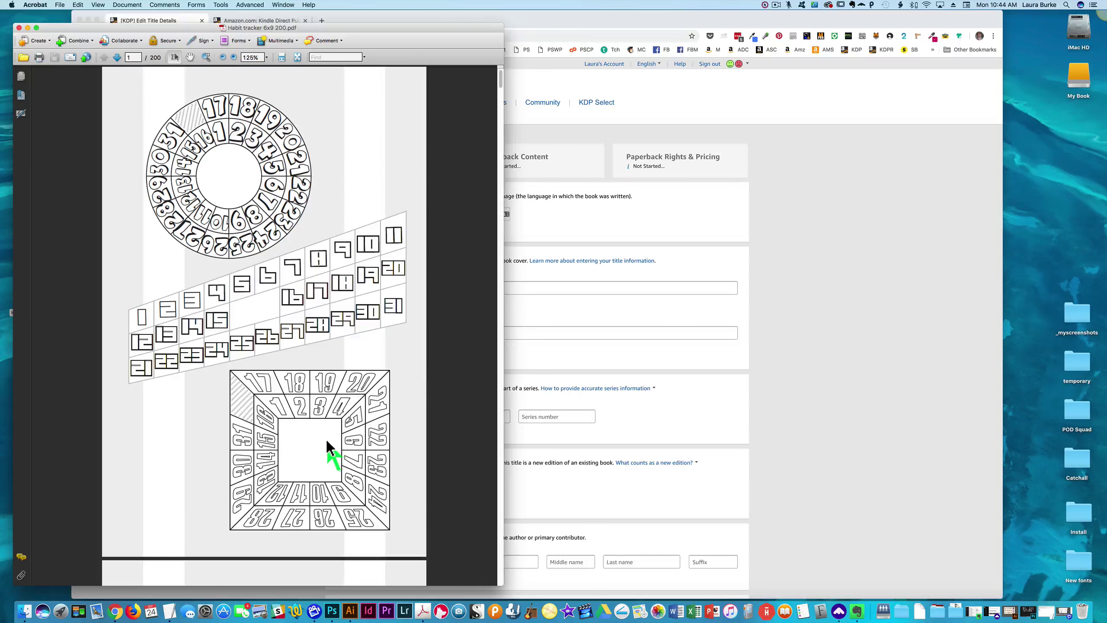
pyautogui.scroll(-7, 327, 442)
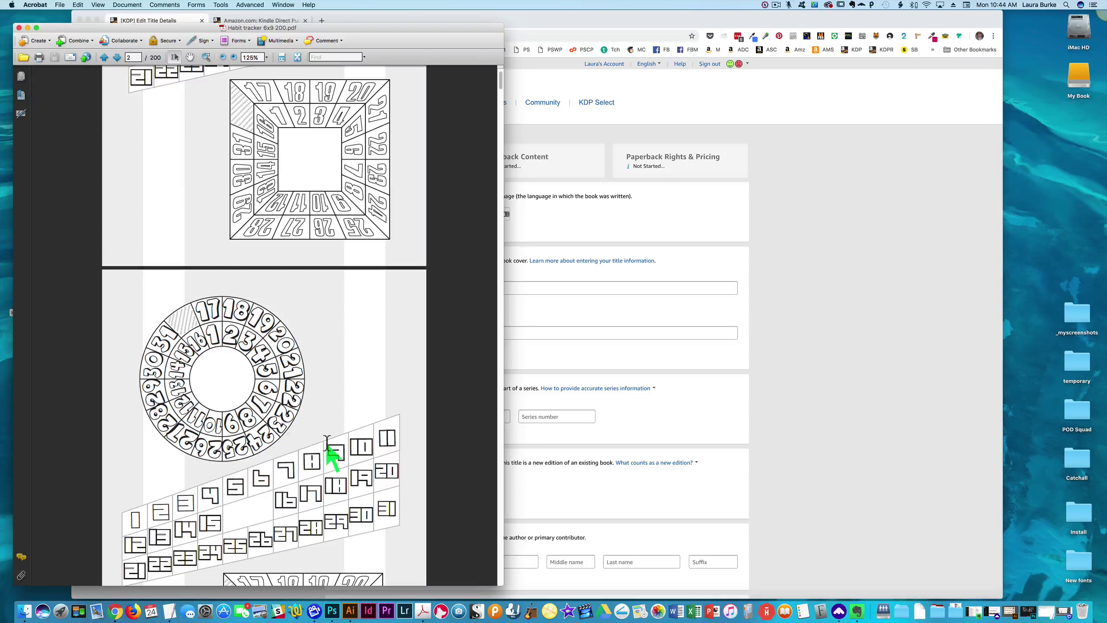
pyautogui.scroll(-5, 327, 442)
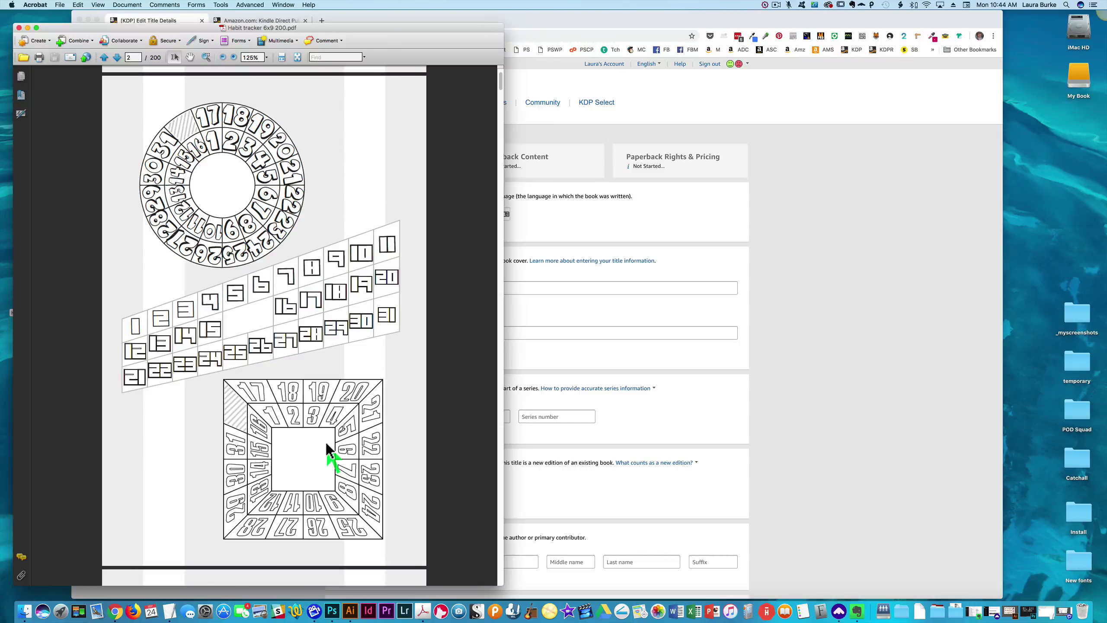
pyautogui.scroll(-7, 326, 443)
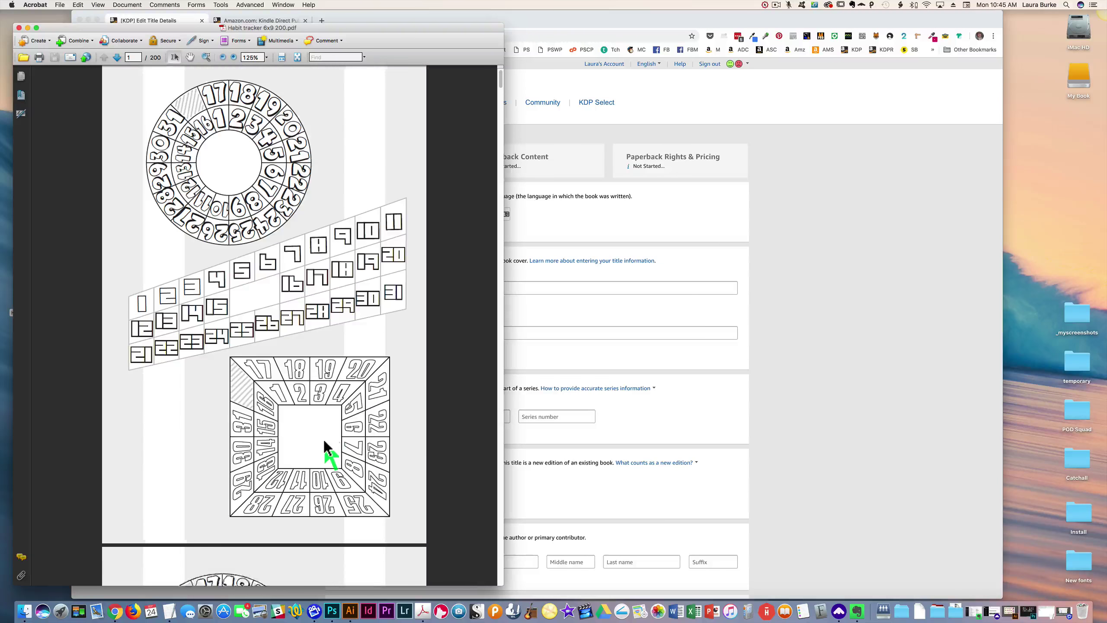
pyautogui.scroll(-20, 327, 447)
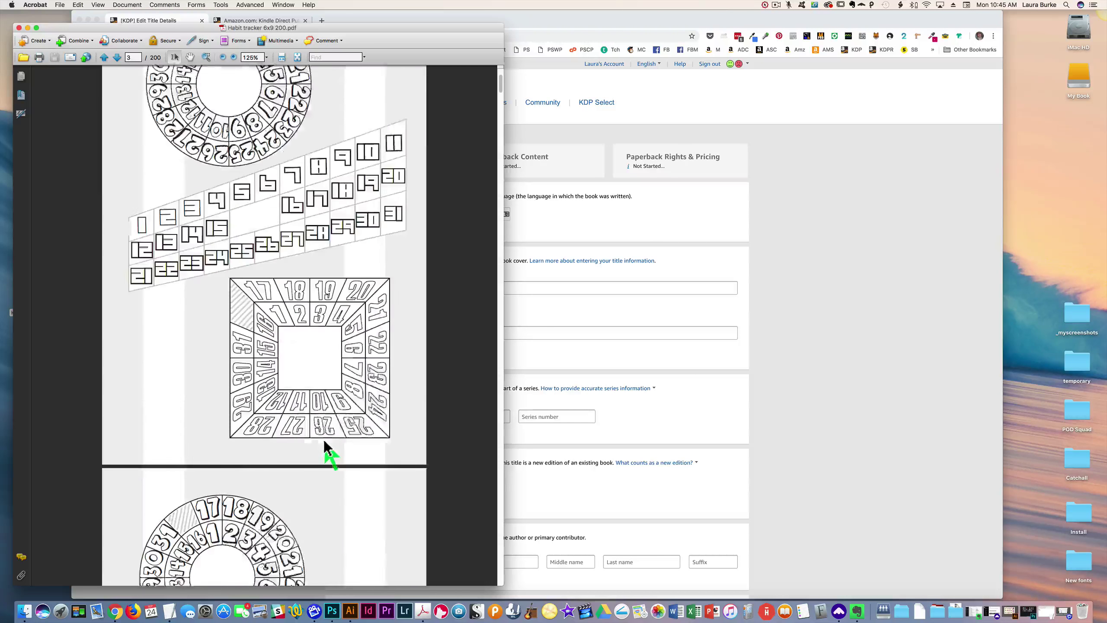
pyautogui.scroll(20, 325, 438)
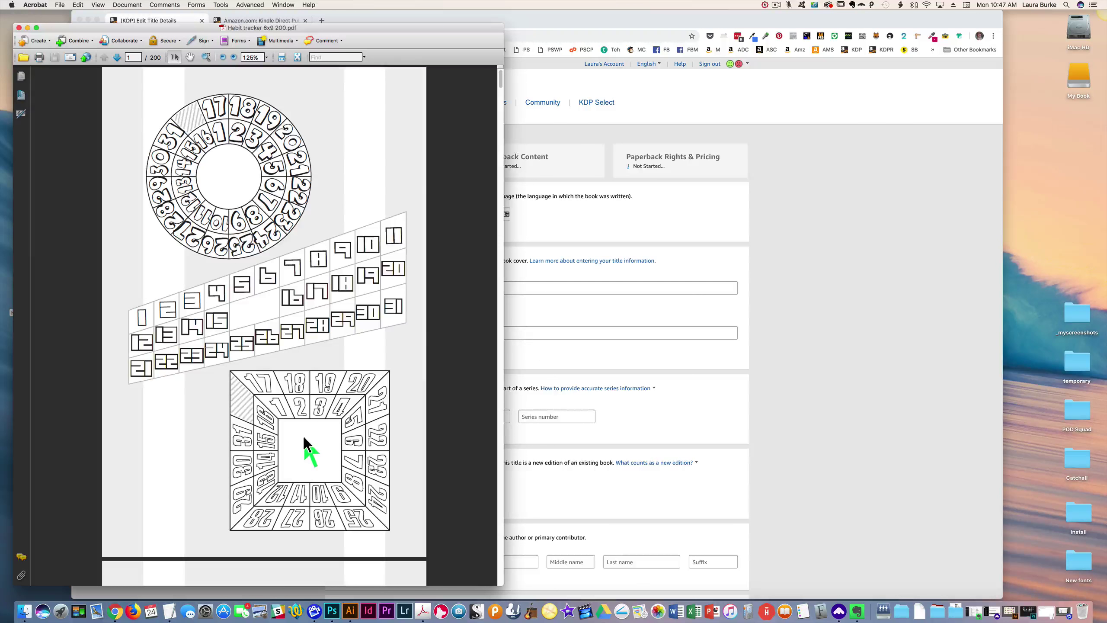
pyautogui.click(19, 28)
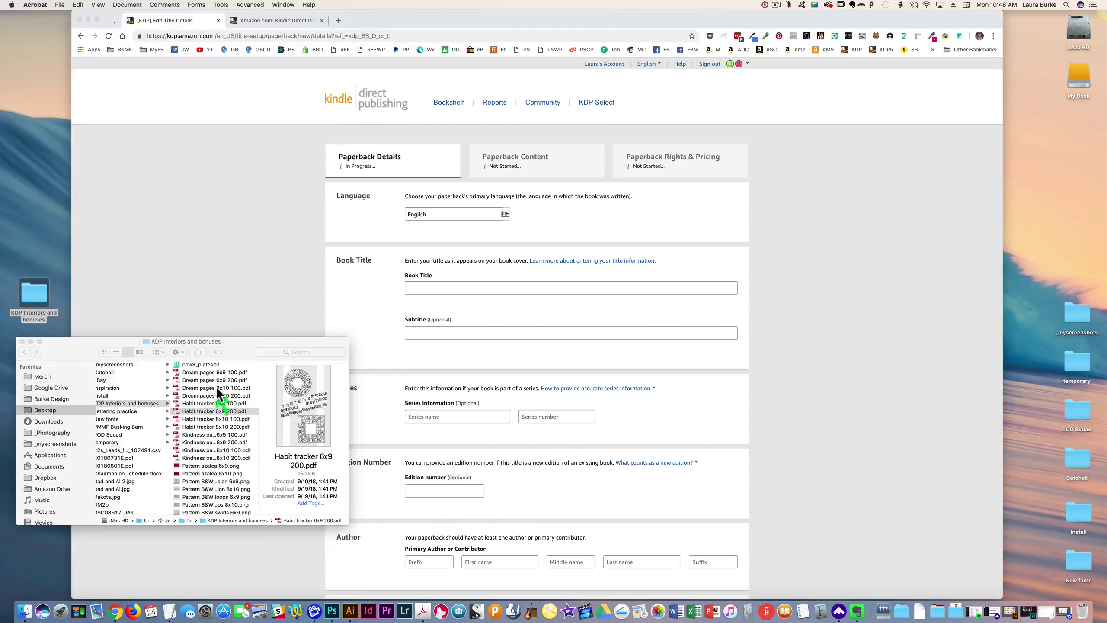
# Find Pattern plaid 6x9.png in the KDP Interiors and bonuses folder and open it with Adobe Photoshop CC 2018.
pyautogui.scroll(-5, 216, 387)
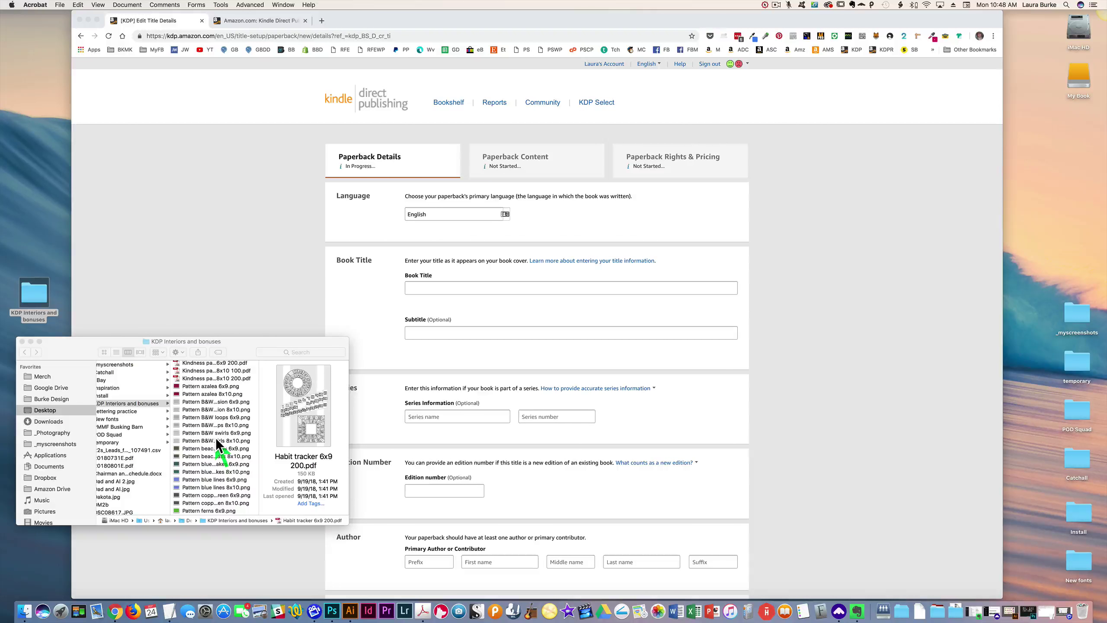
pyautogui.scroll(-8, 216, 443)
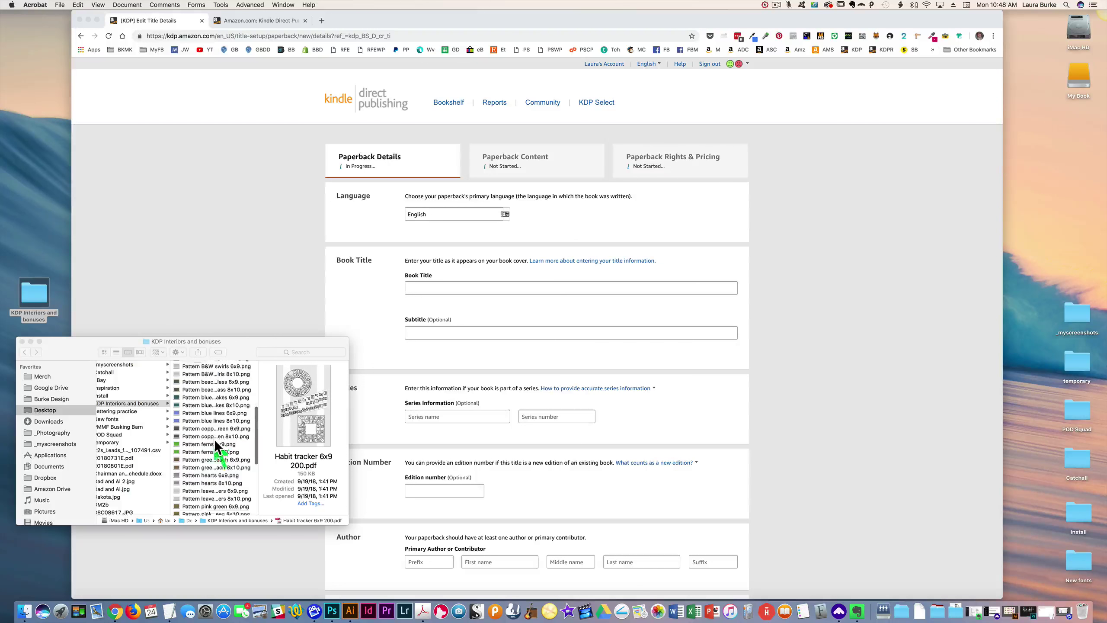
pyautogui.scroll(-3, 215, 439)
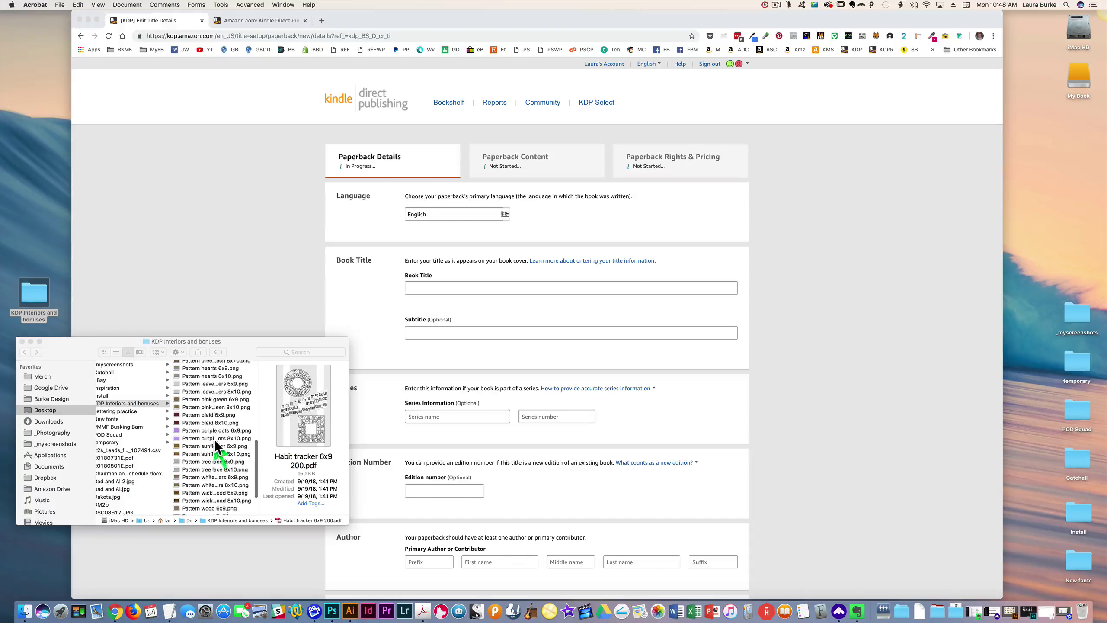
pyautogui.click(196, 414)
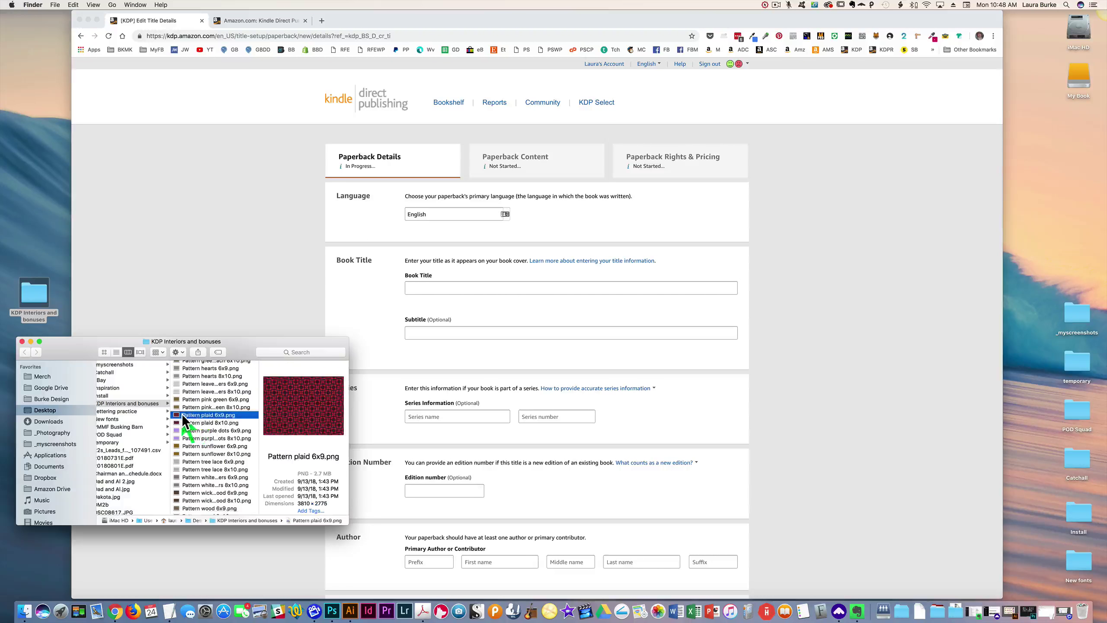
pyautogui.rightClick(181, 414)
pyautogui.moveTo(229, 426)
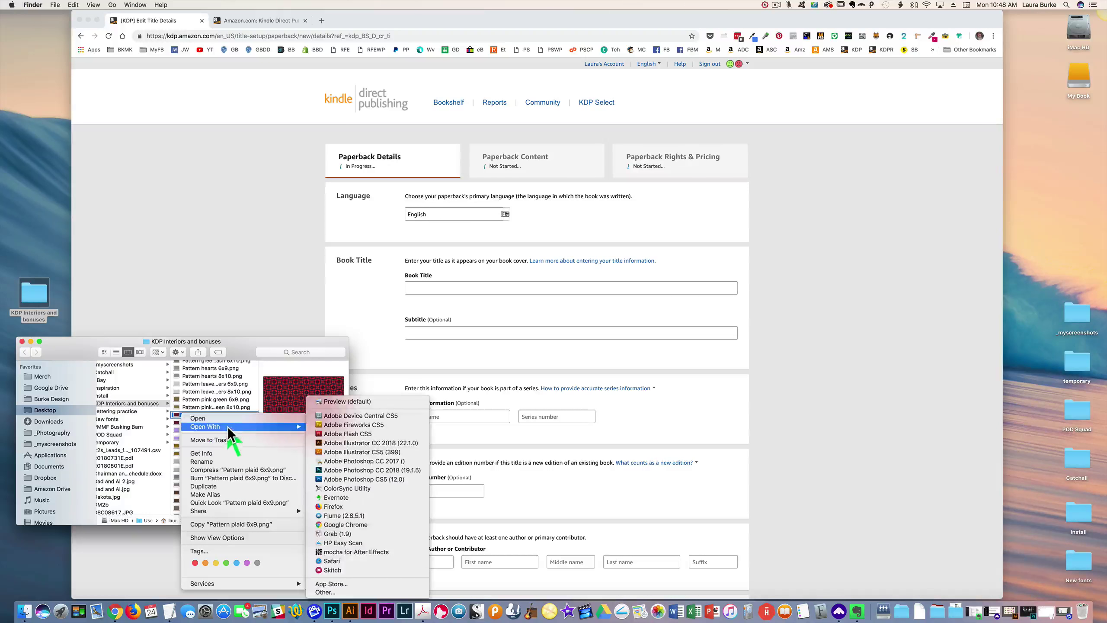
pyautogui.click(383, 469)
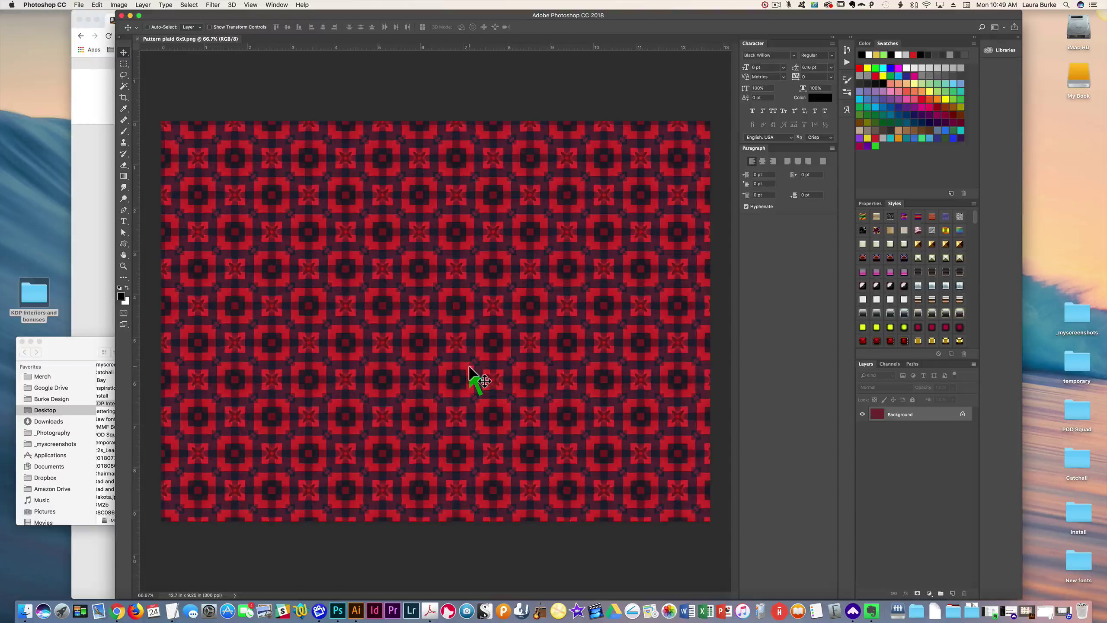
# Switch to Chrome and show the KDP Paperback Cover Templates page.
pyautogui.click(86, 345)
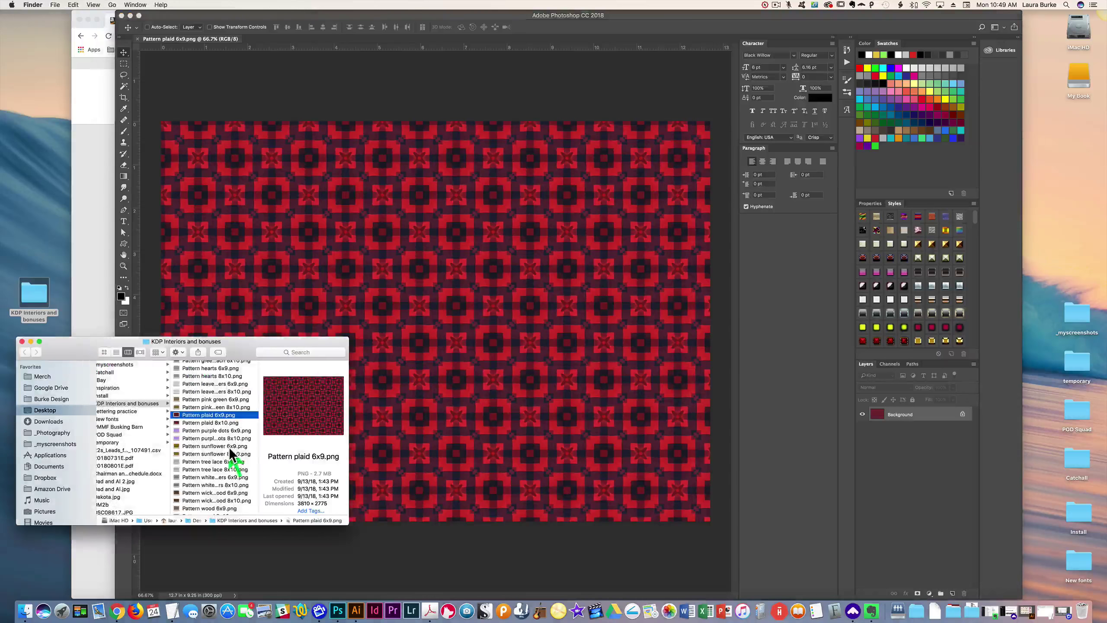
pyautogui.click(465, 440)
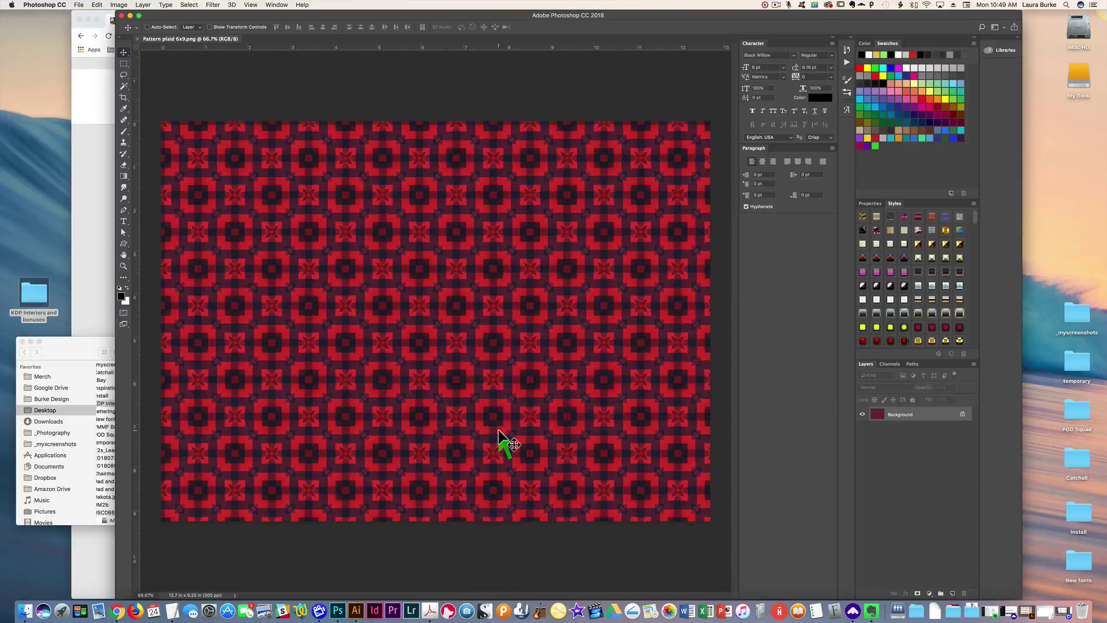
pyautogui.click(85, 190)
pyautogui.click(263, 21)
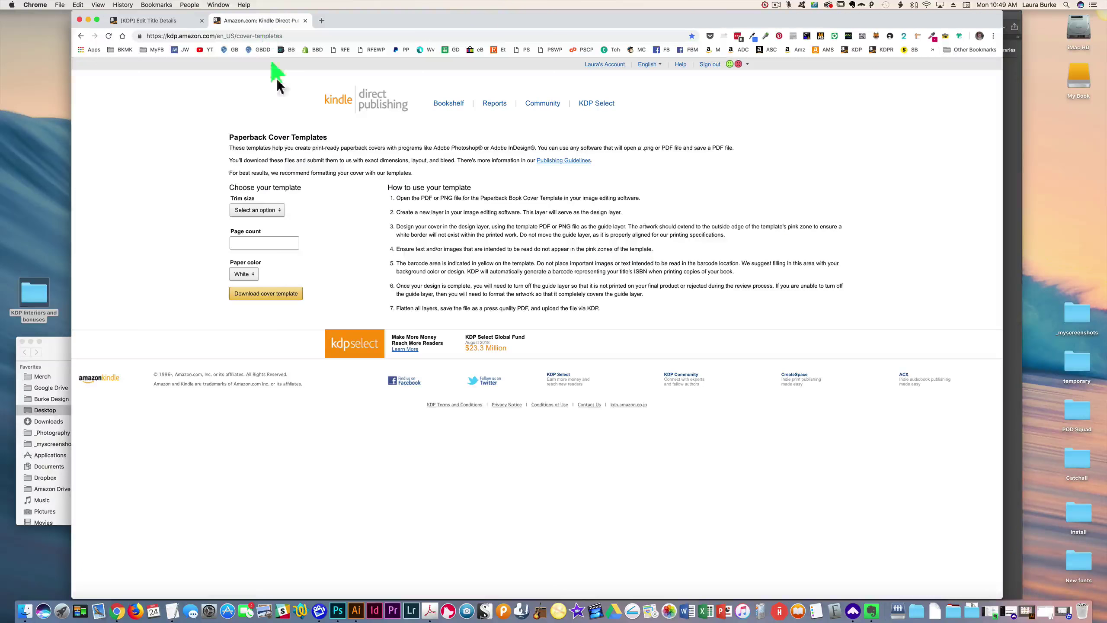
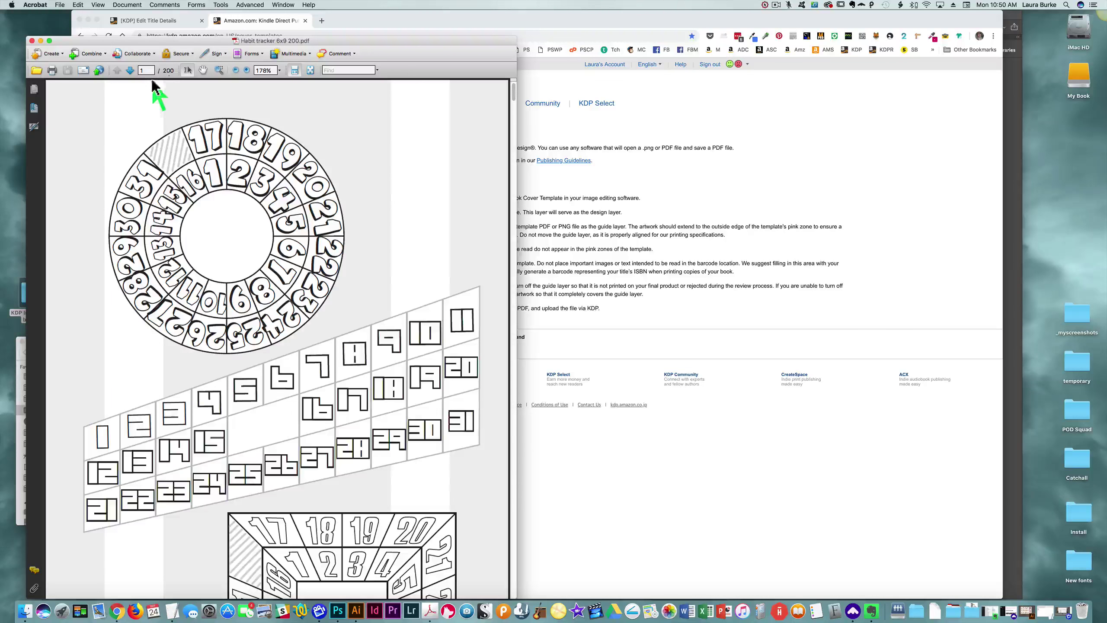
# Check the page count and the first two pages of the habit tracker PDF in Acrobat.
pyautogui.scroll(-10, 276, 283)
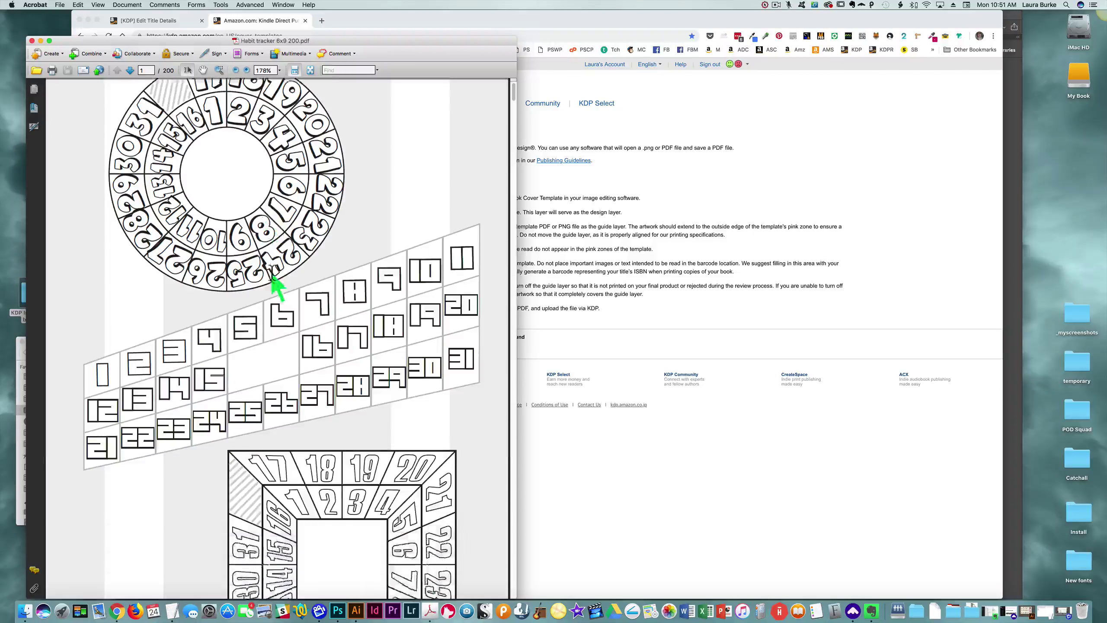
pyautogui.scroll(8, 275, 281)
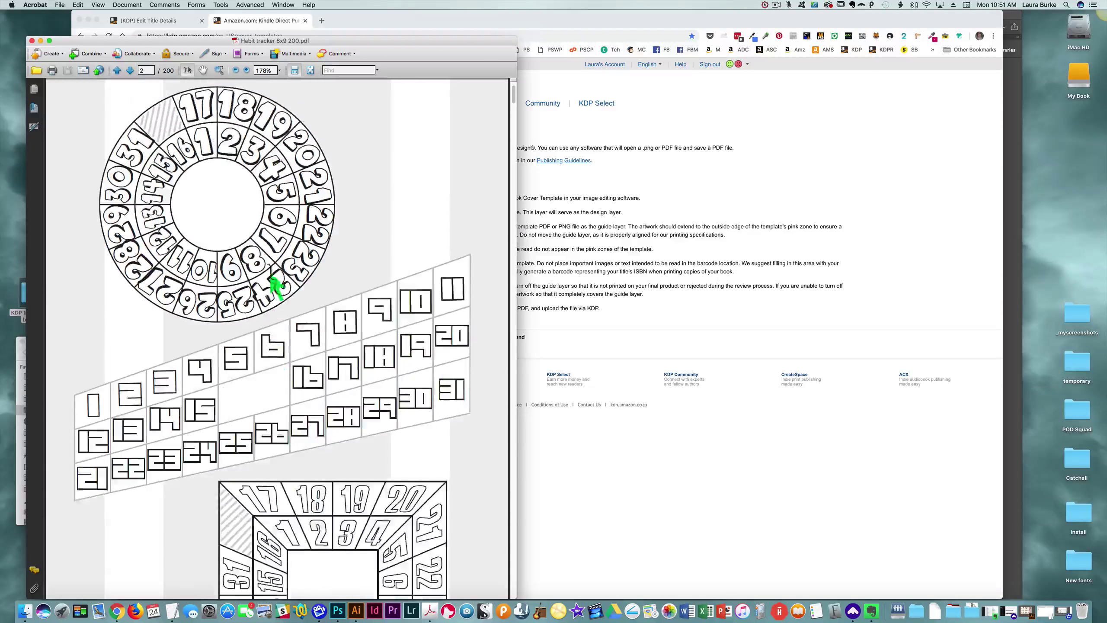
pyautogui.scroll(5, 271, 281)
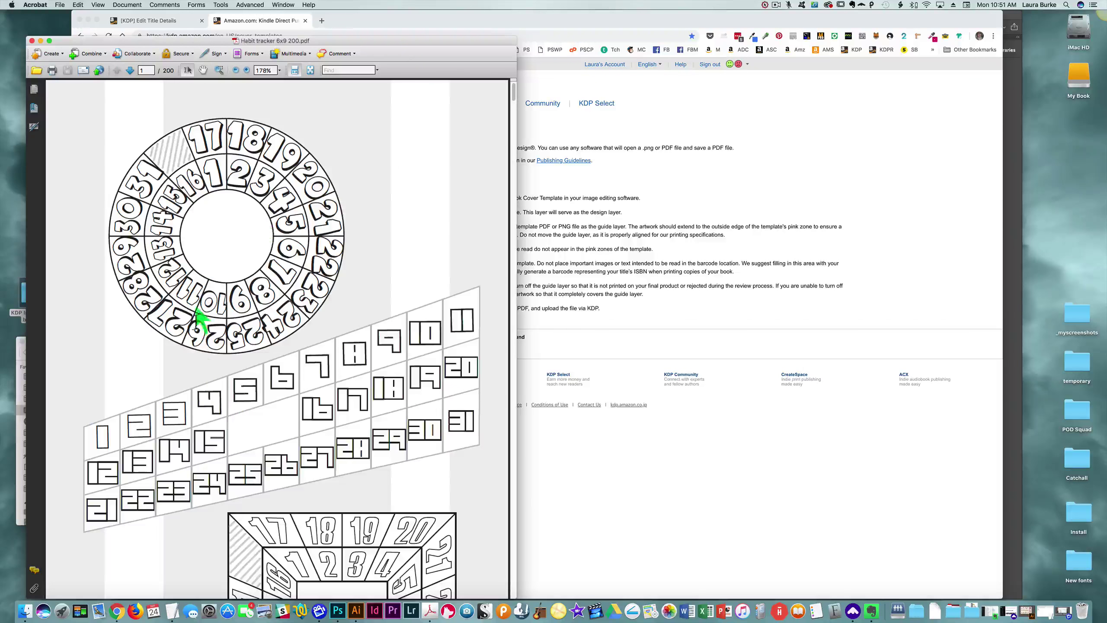
pyautogui.scroll(-10, 300, 371)
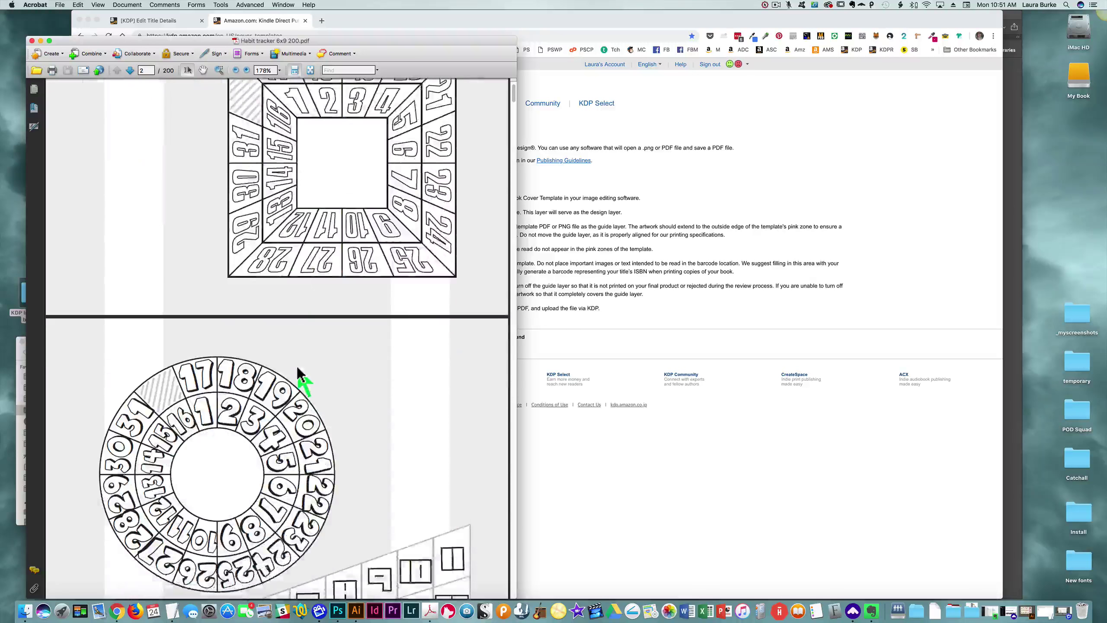
pyautogui.scroll(-2, 299, 364)
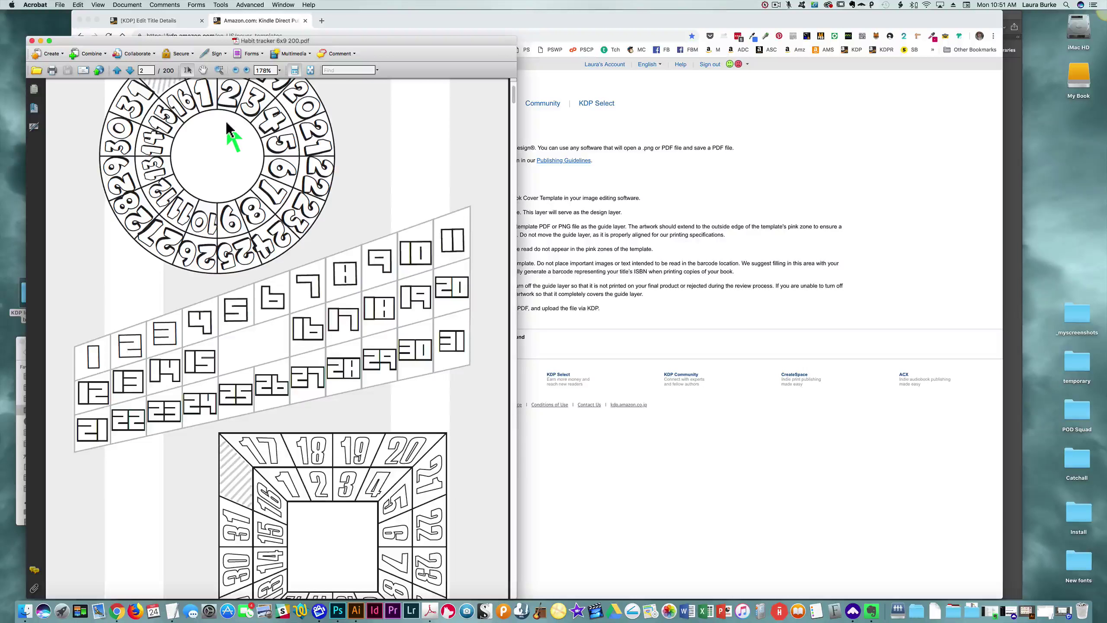
# Download the KDP paperback cover template in Chrome for a 6 x 9 in trim size, 200 pages and white paper.
pyautogui.click(724, 195)
pyautogui.click(241, 242)
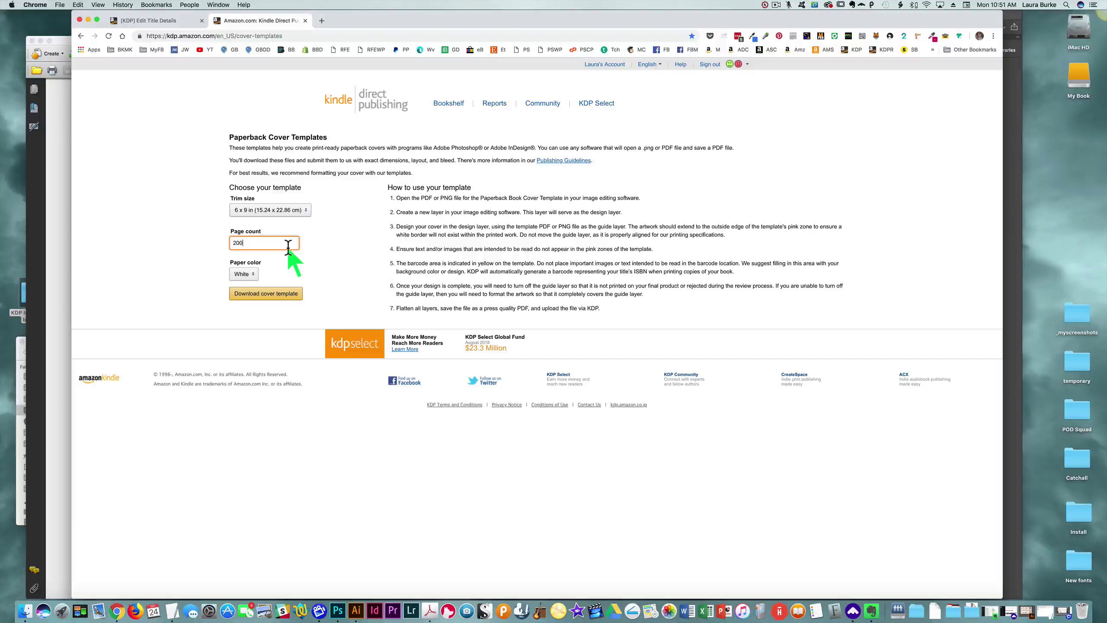
pyautogui.click(256, 281)
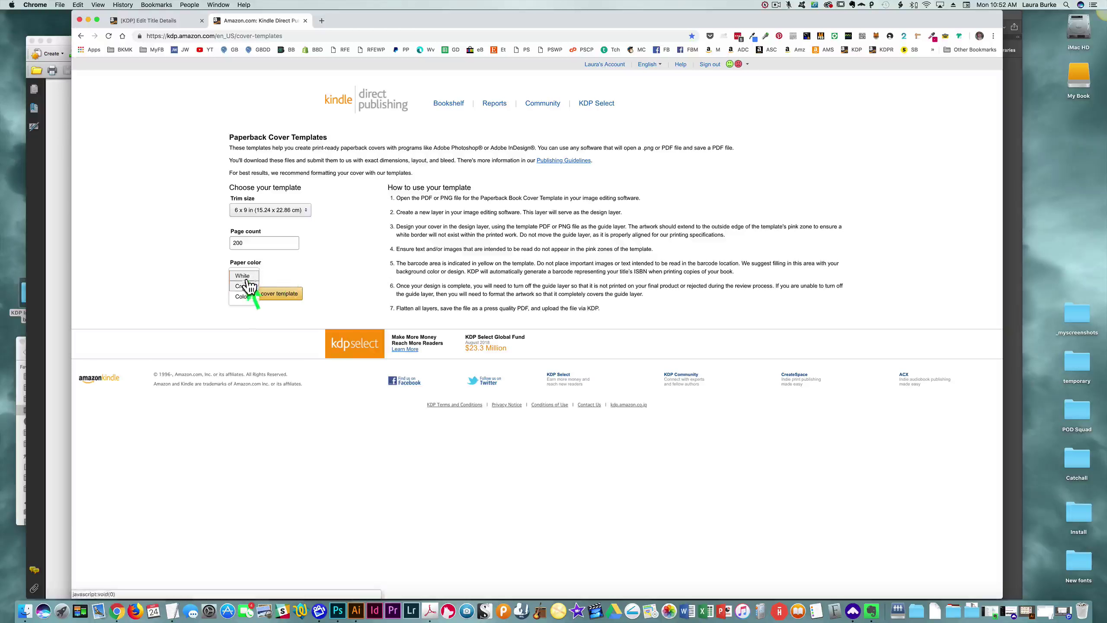
pyautogui.click(305, 275)
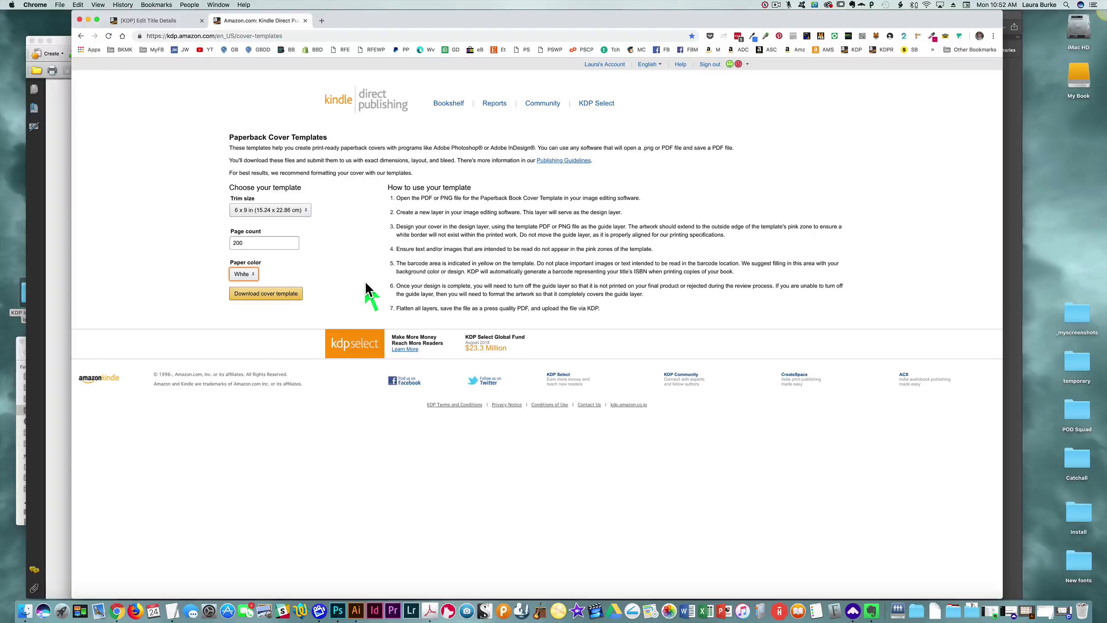
pyautogui.click(270, 294)
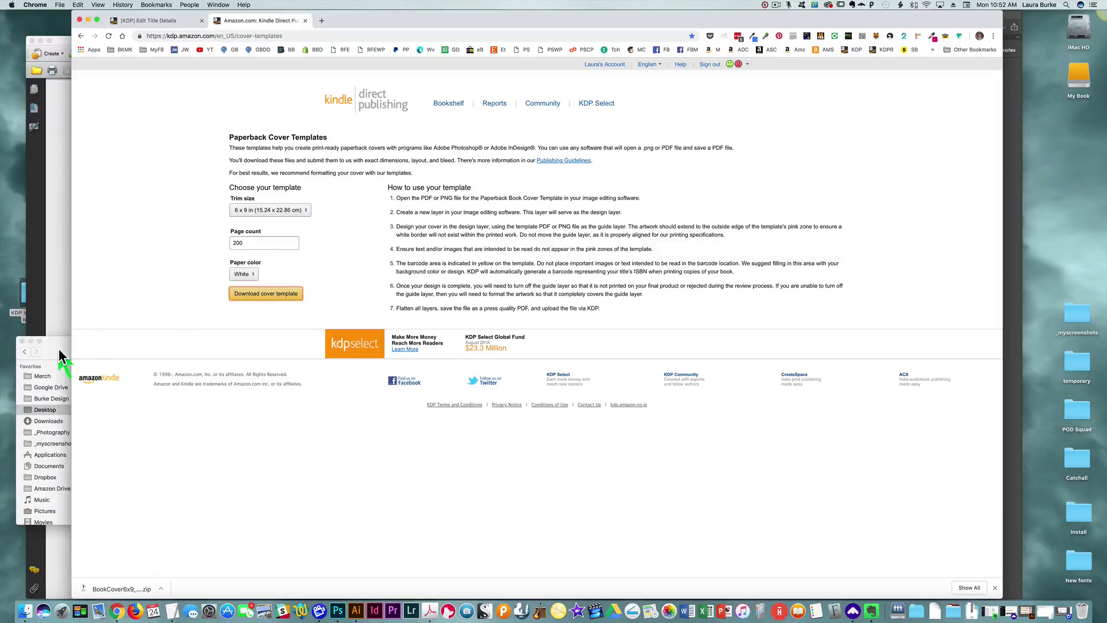
# Find 6x9_BW_200.png in the 6x9_BW_200 2 folder in Downloads and open it with Adobe Photoshop CC 2018.
pyautogui.click(61, 421)
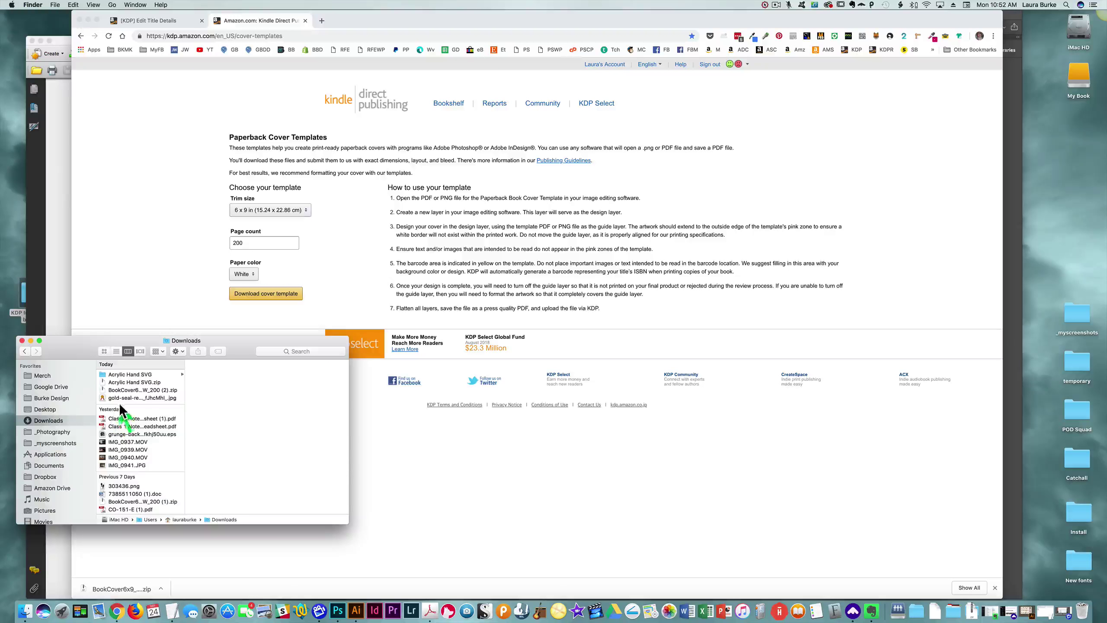
pyautogui.click(127, 390)
pyautogui.doubleClick(118, 391)
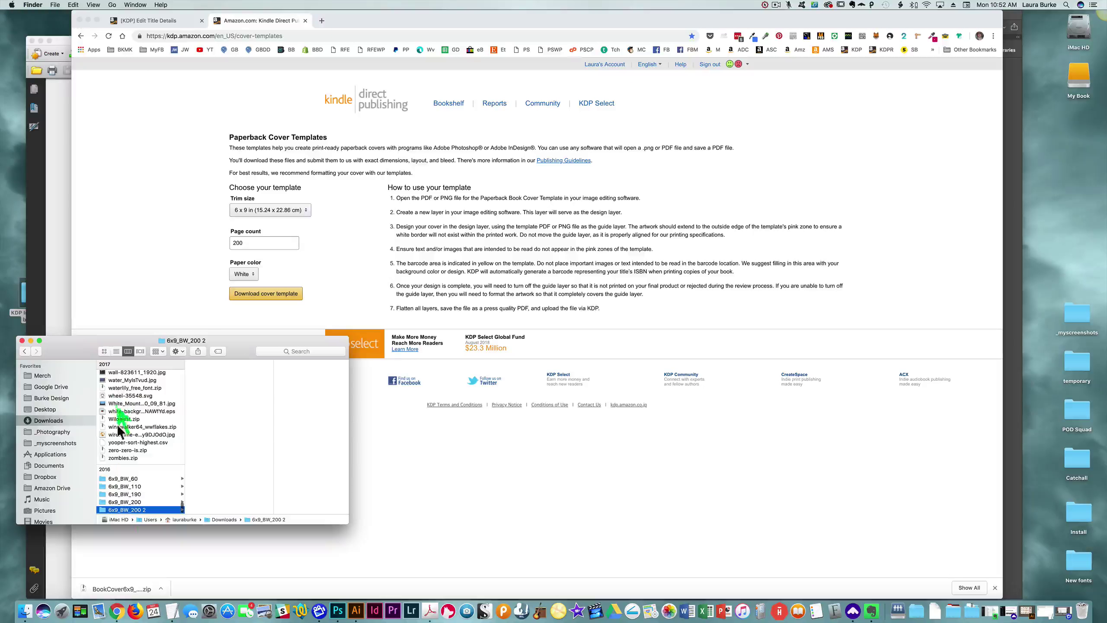
pyautogui.click(216, 374)
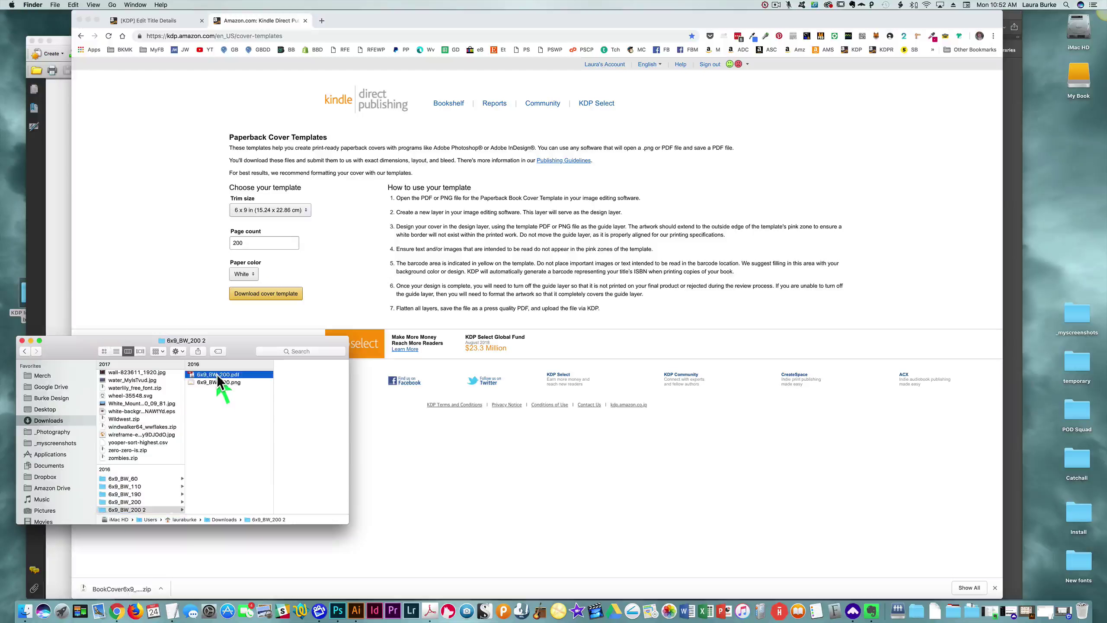
pyautogui.click(208, 383)
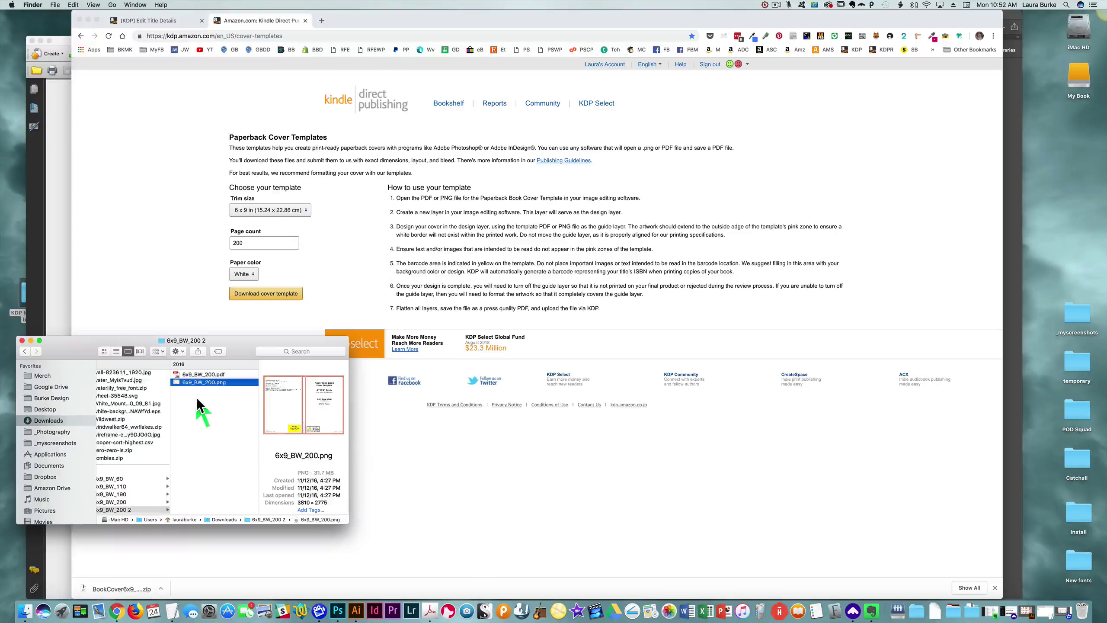
pyautogui.rightClick(219, 384)
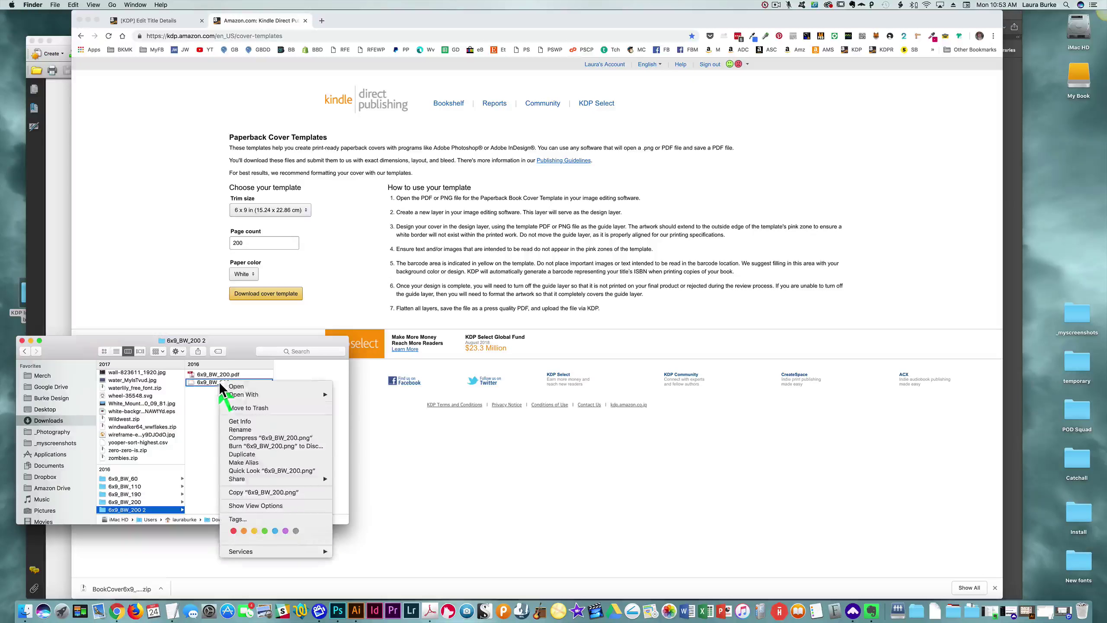
pyautogui.moveTo(279, 394)
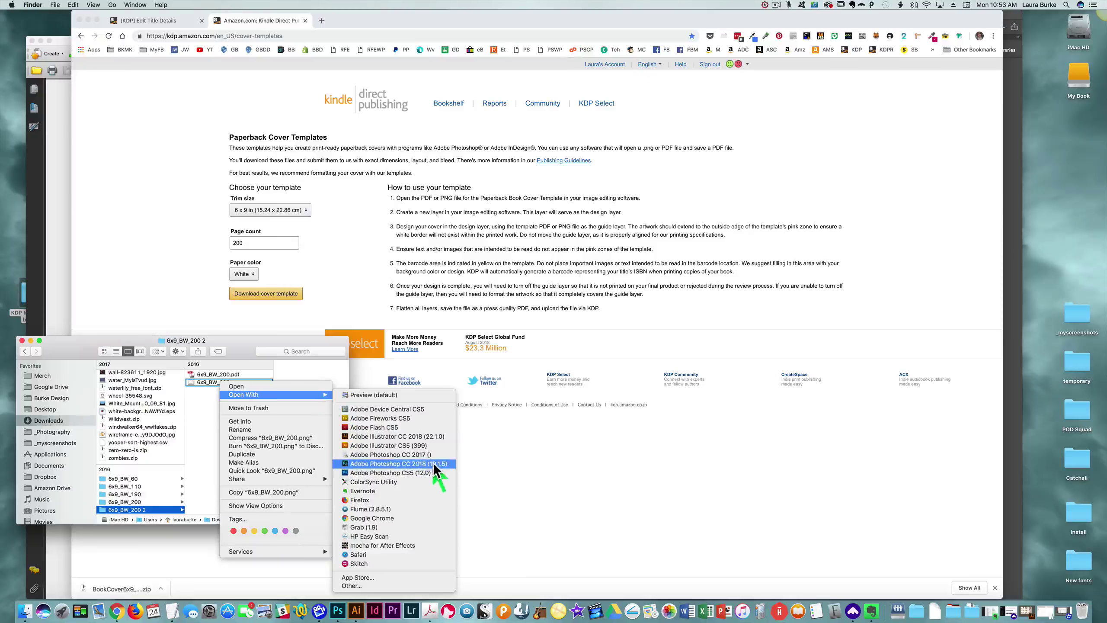
pyautogui.click(435, 464)
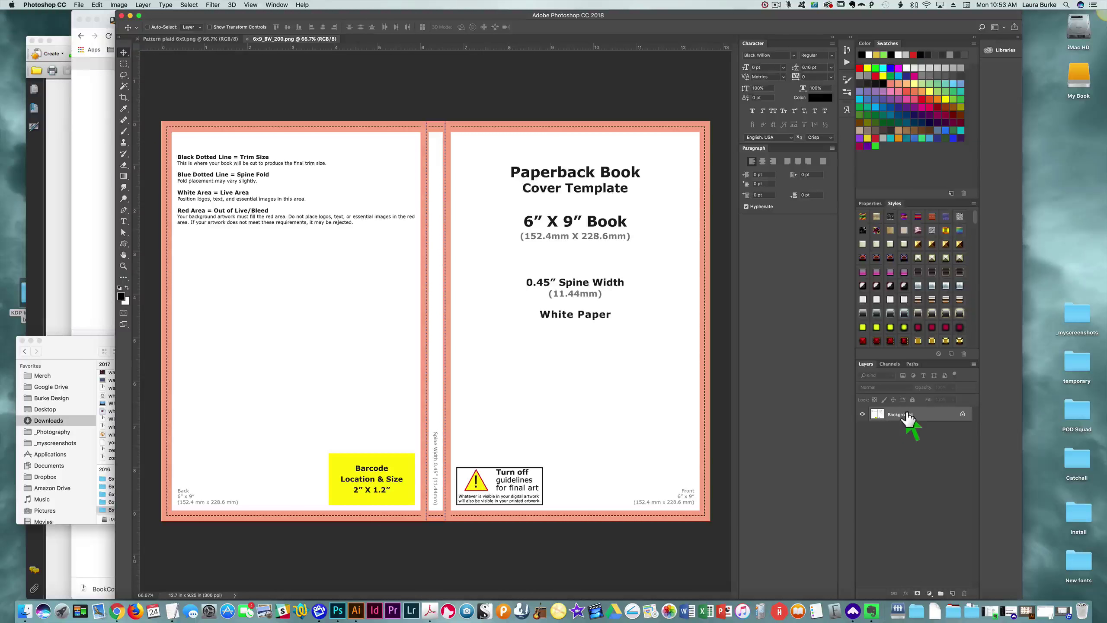
# Copy the cover template's Background layer into Pattern plaid 6x9.png and align it with the canvas edges.
pyautogui.moveTo(908, 419); pyautogui.dragTo(409, 281)
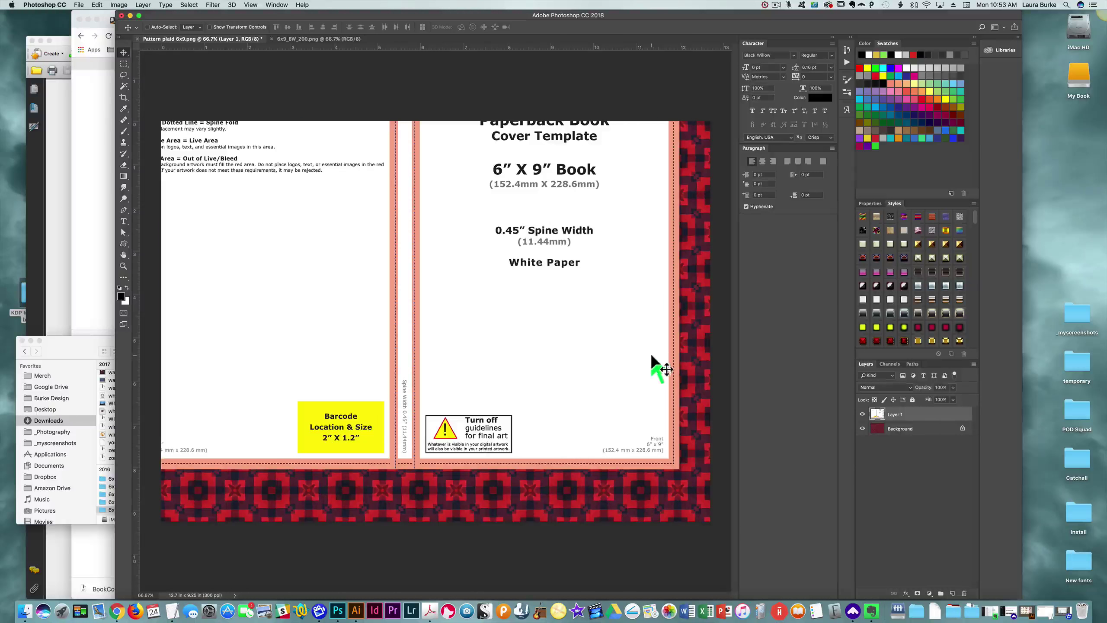
pyautogui.moveTo(492, 275); pyautogui.dragTo(524, 330)
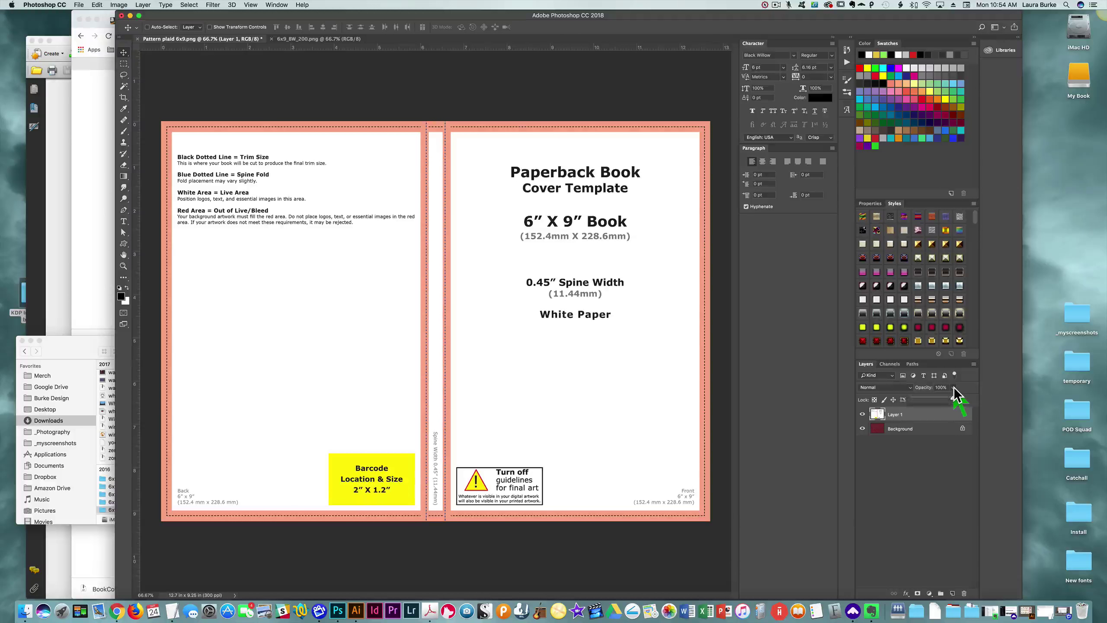
# Lower the template layer's opacity so the plaid pattern shows through, and hide the layer.
pyautogui.moveTo(952, 404); pyautogui.dragTo(934, 403)
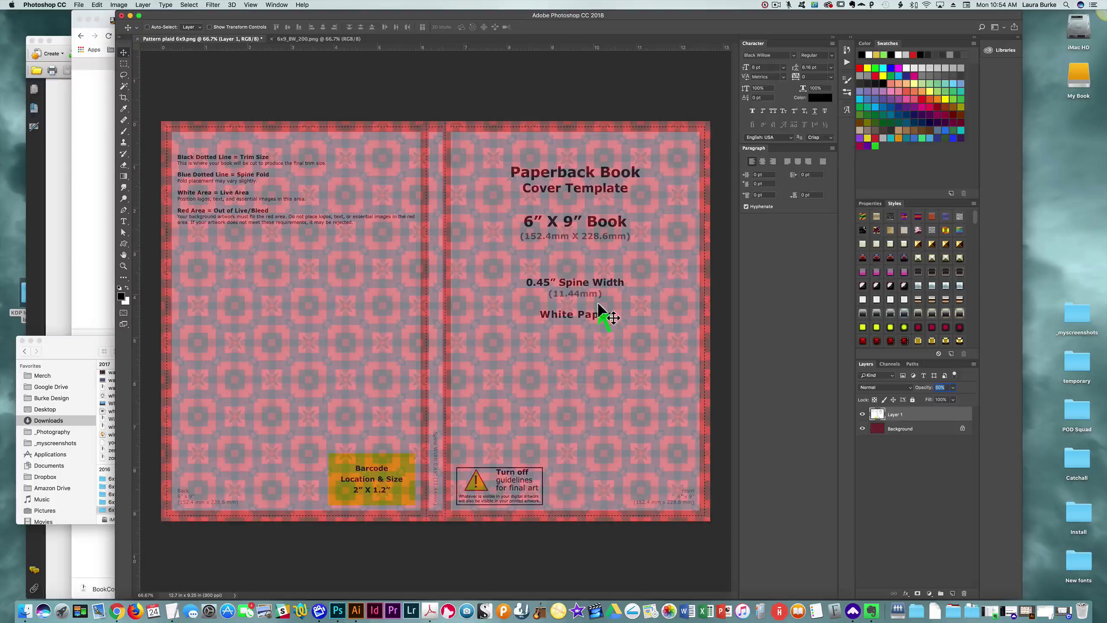
pyautogui.click(862, 414)
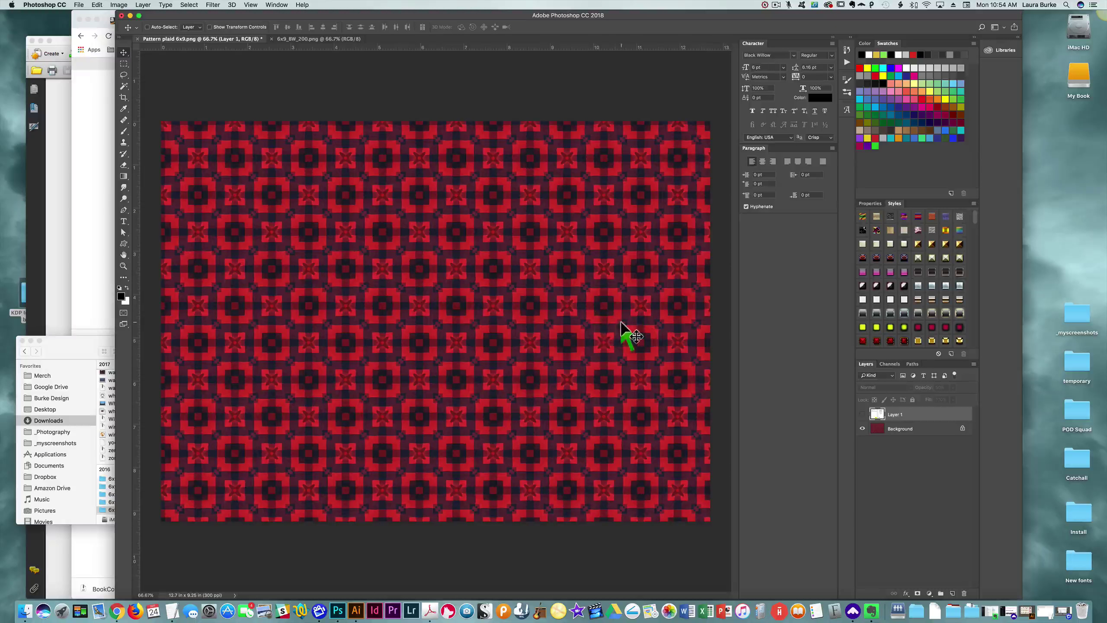
# Find cover_plates.tif in the KDP Interiors and bonuses folder on the Desktop and open it with Adobe Photoshop CC 2018.
pyautogui.click(74, 350)
pyautogui.click(61, 409)
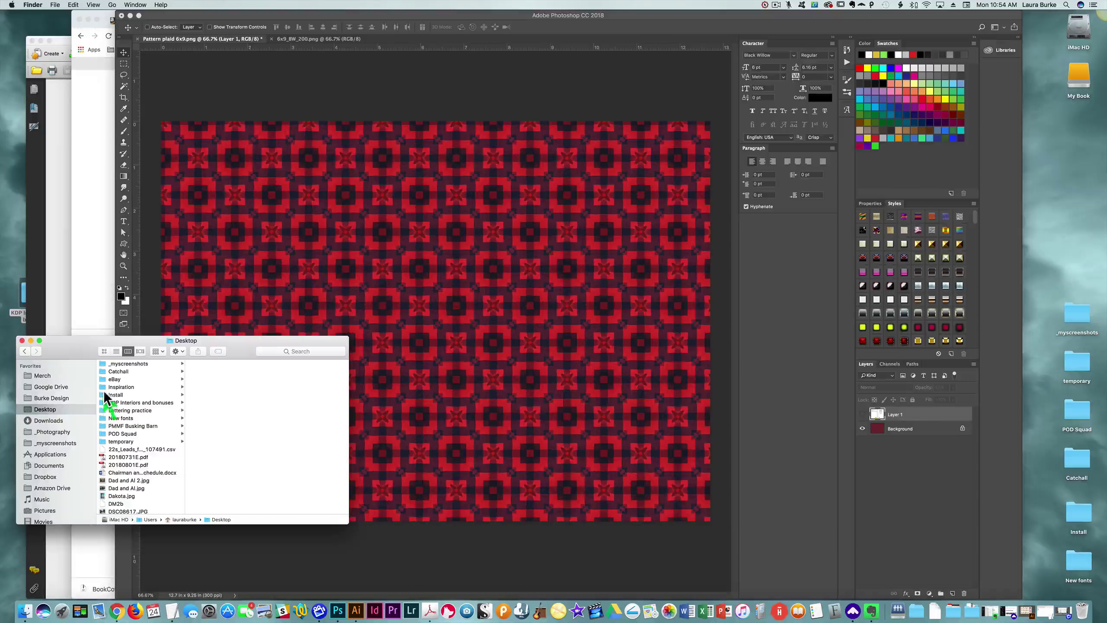
pyautogui.click(131, 402)
pyautogui.click(211, 364)
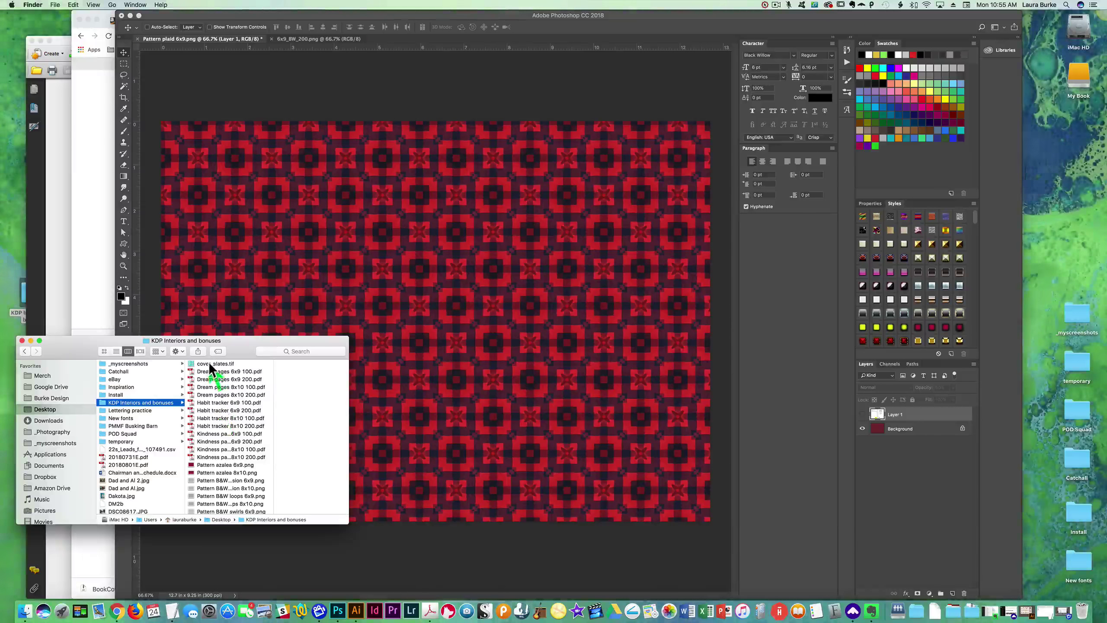
pyautogui.rightClick(198, 365)
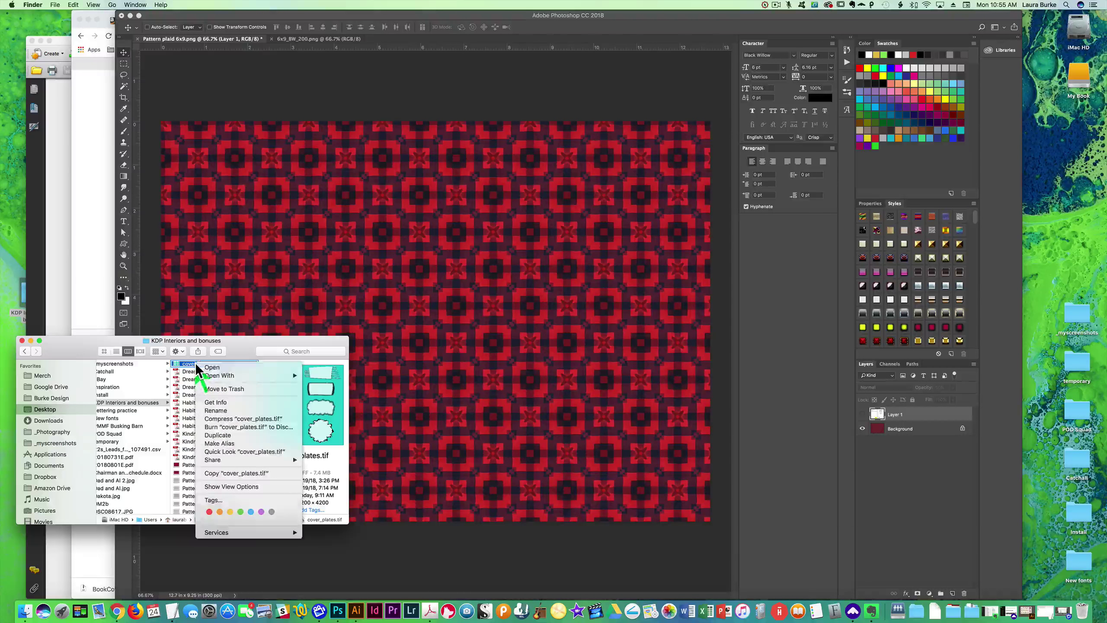
pyautogui.moveTo(269, 378)
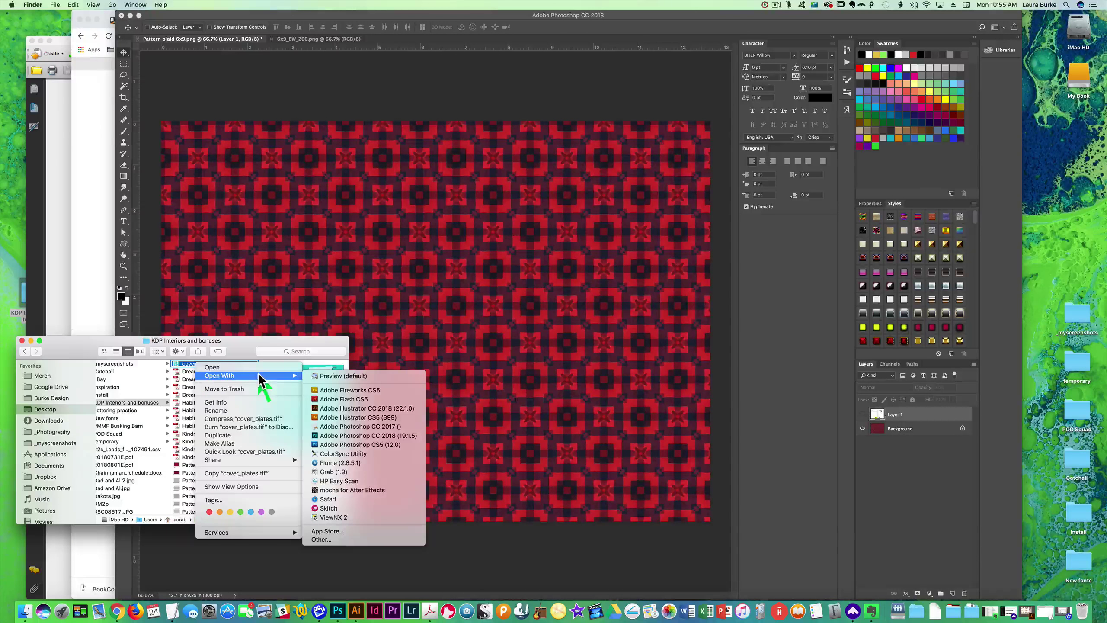
pyautogui.click(400, 436)
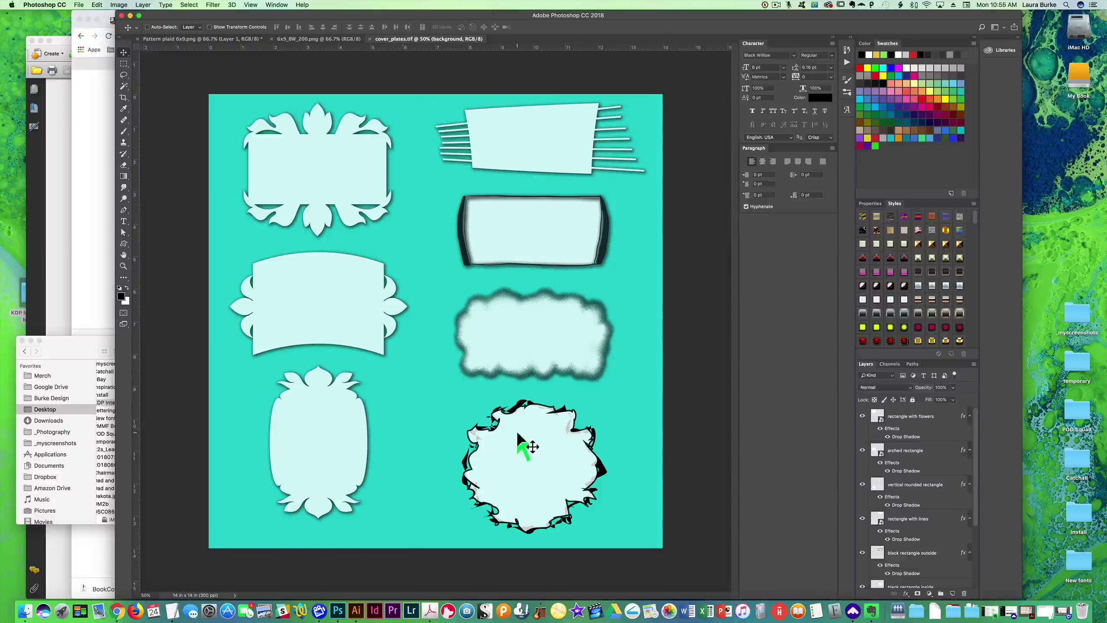
# Browse the cover plate layers and switch black rectangle outside and black rectangle inside off and back on to examine them.
pyautogui.scroll(-3, 912, 444)
pyautogui.scroll(4, 912, 443)
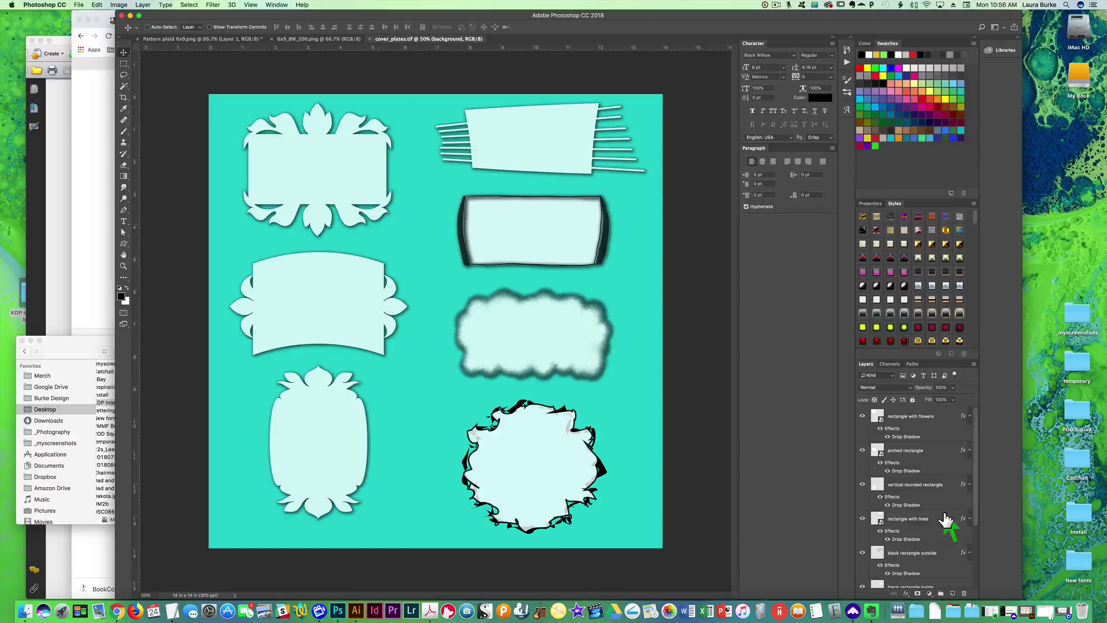
pyautogui.scroll(-3, 932, 510)
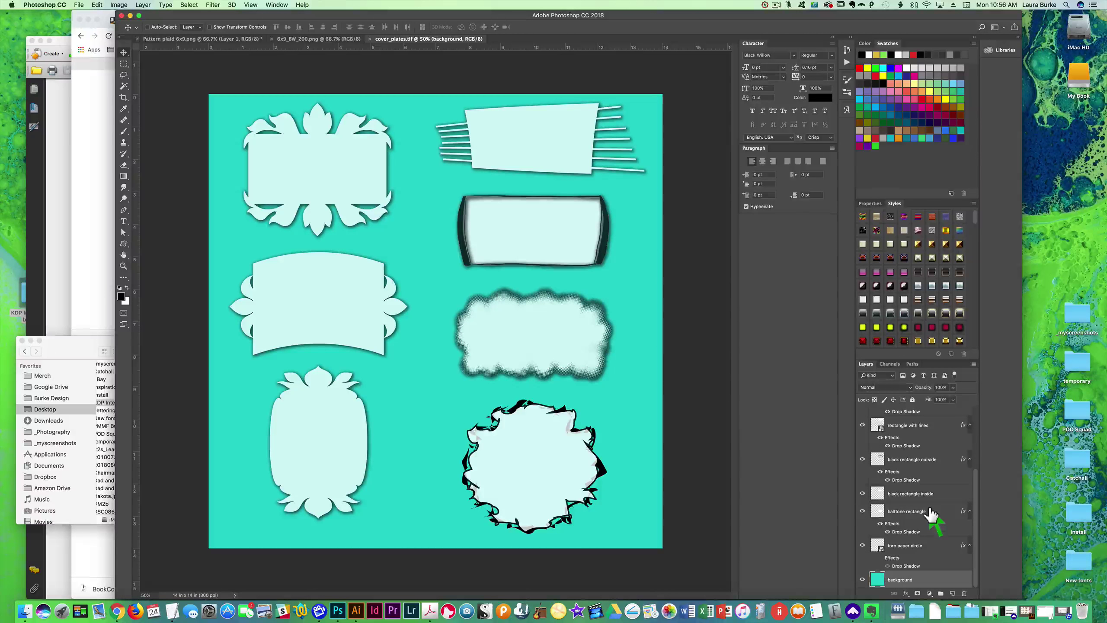
pyautogui.click(862, 459)
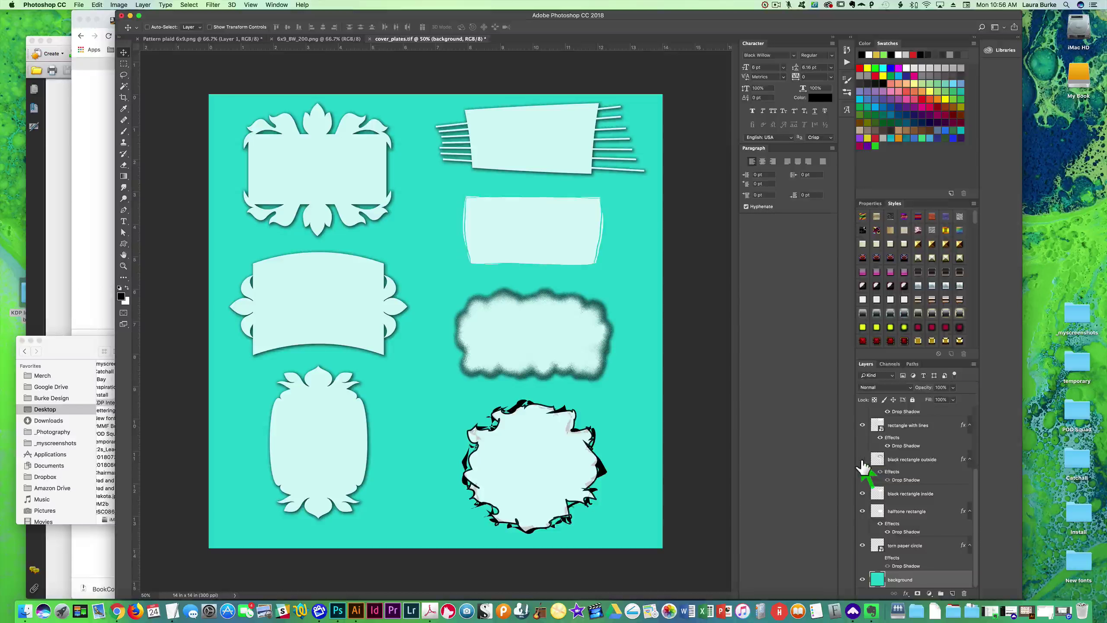
pyautogui.click(862, 460)
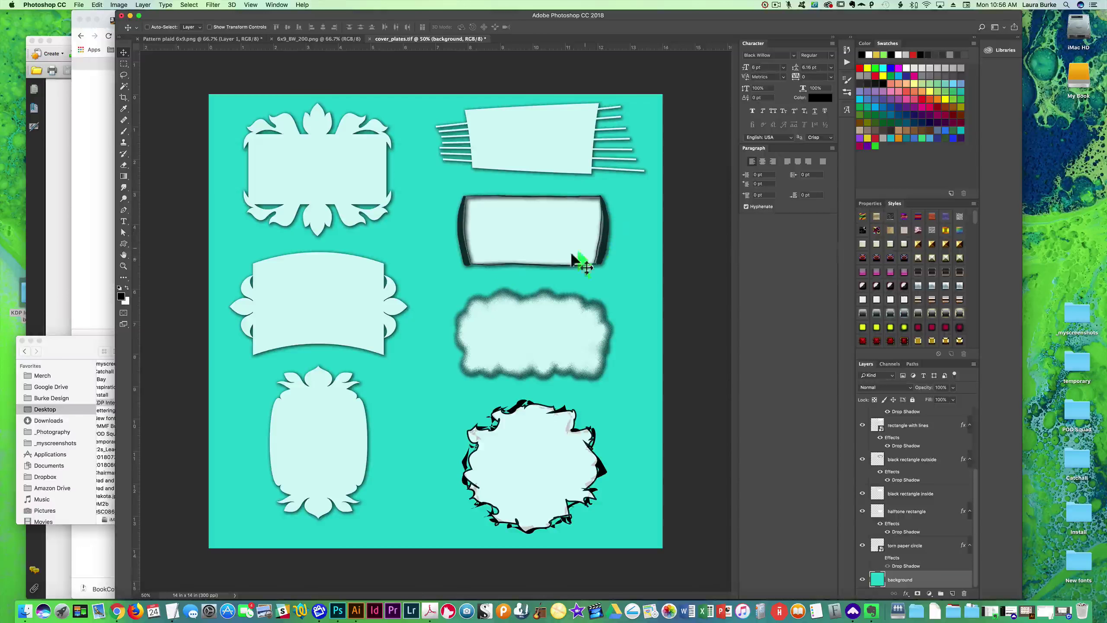
pyautogui.click(862, 495)
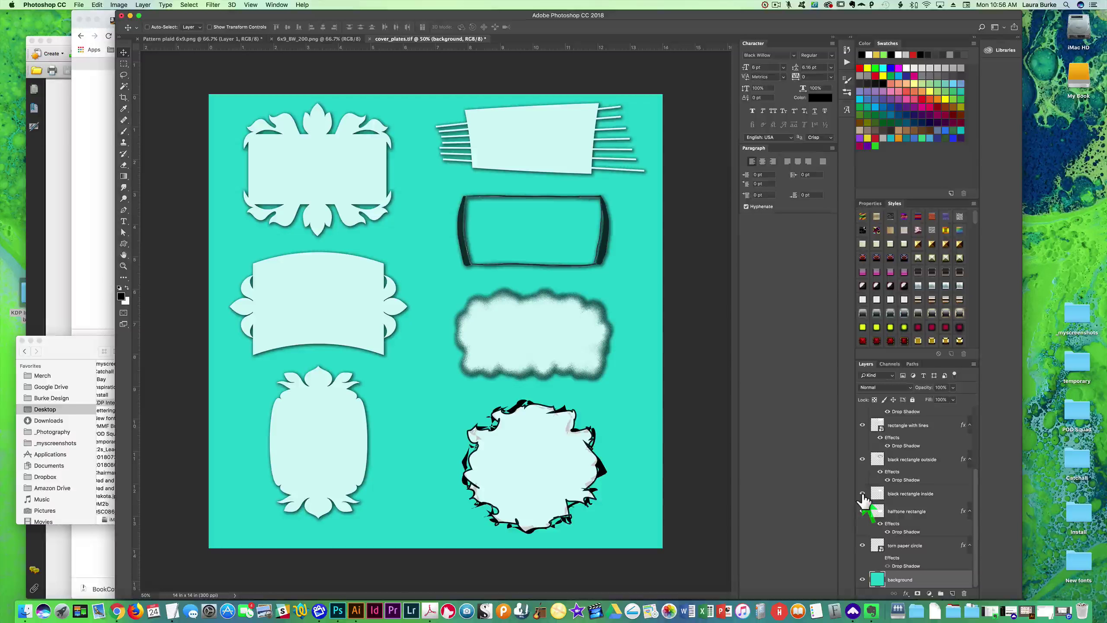
pyautogui.click(862, 494)
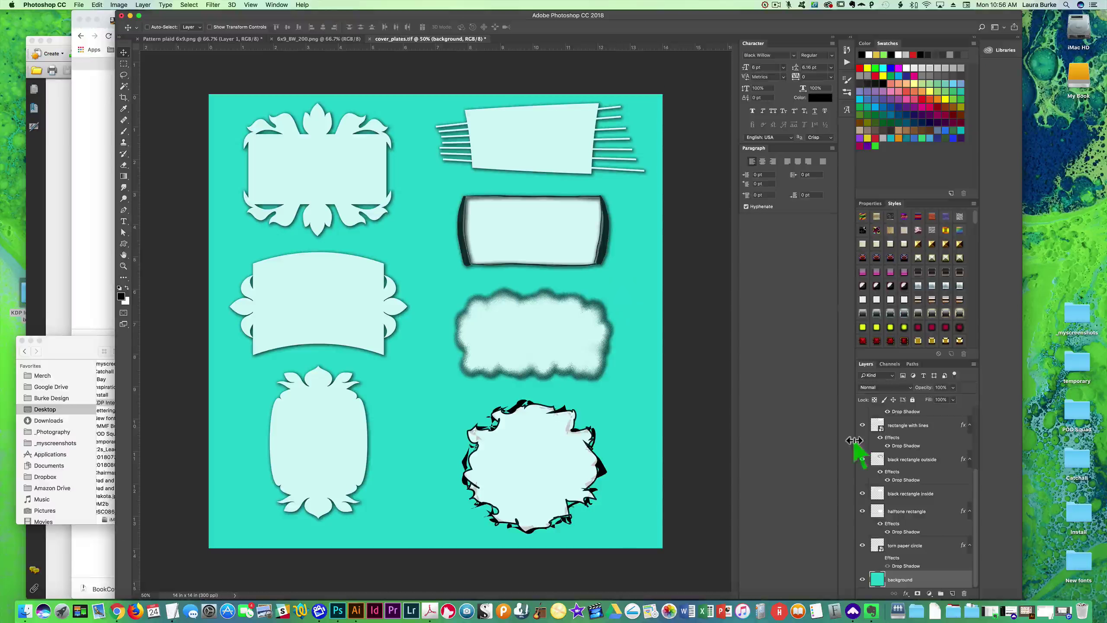
# Copy the black rectangle outside and black rectangle inside layers into the plaid cover and place the plate on the upper front cover.
pyautogui.click(921, 462)
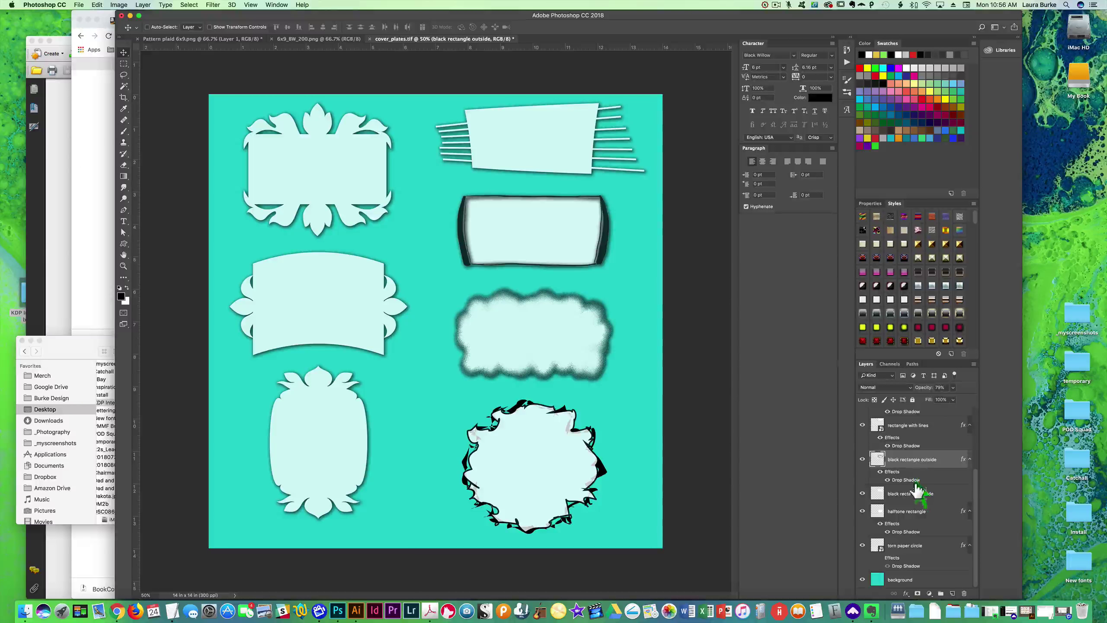
pyautogui.keyDown('shift'); pyautogui.click(919, 498); pyautogui.keyUp('shift')
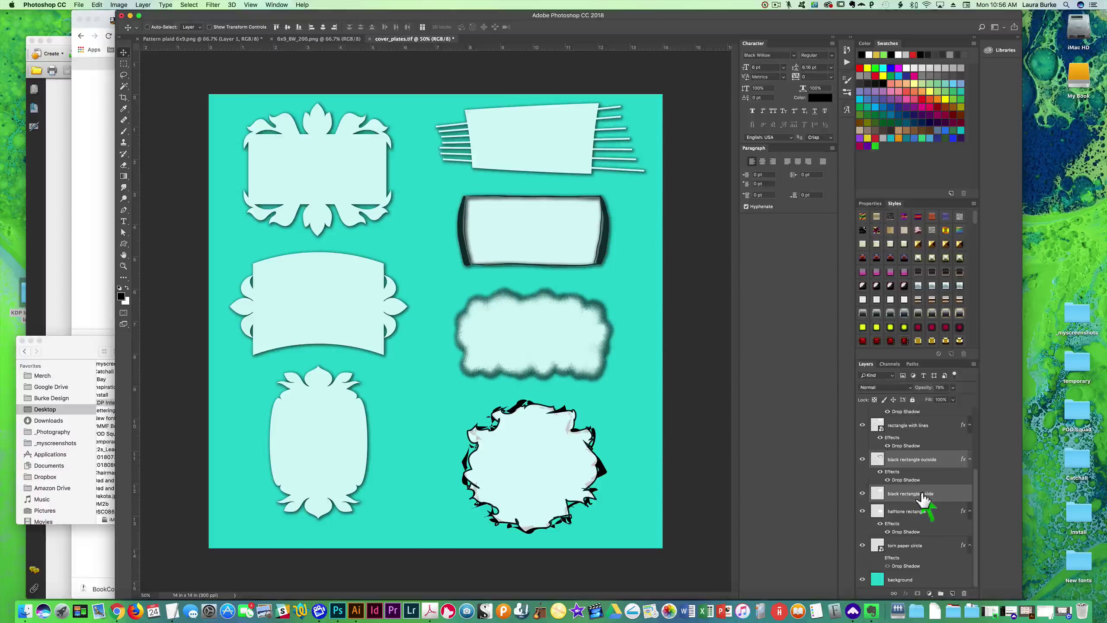
pyautogui.moveTo(921, 497); pyautogui.dragTo(573, 363)
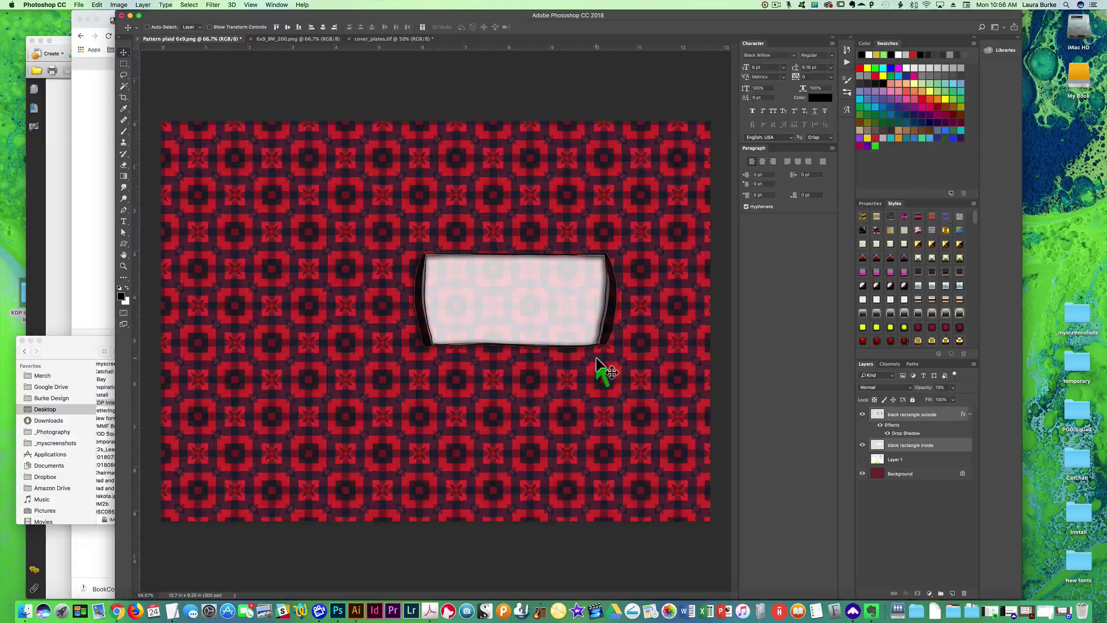
pyautogui.moveTo(553, 318); pyautogui.dragTo(625, 276)
# Scale the black rectangle plate down slightly from its lower-left corner with Free Transform.
pyautogui.press('super')
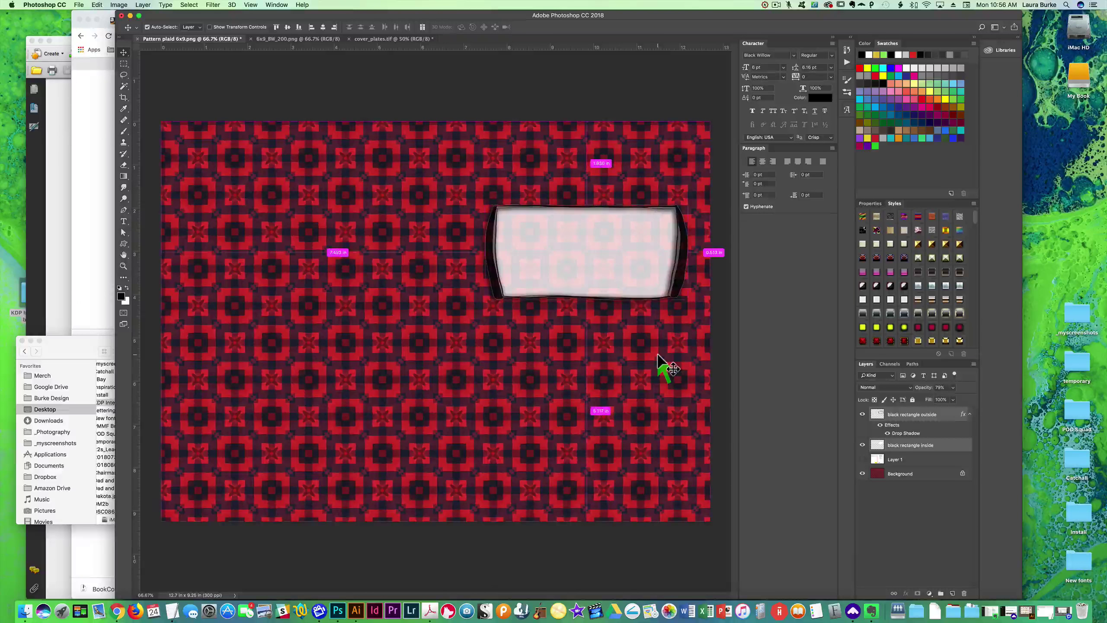
pyautogui.press('super+t')
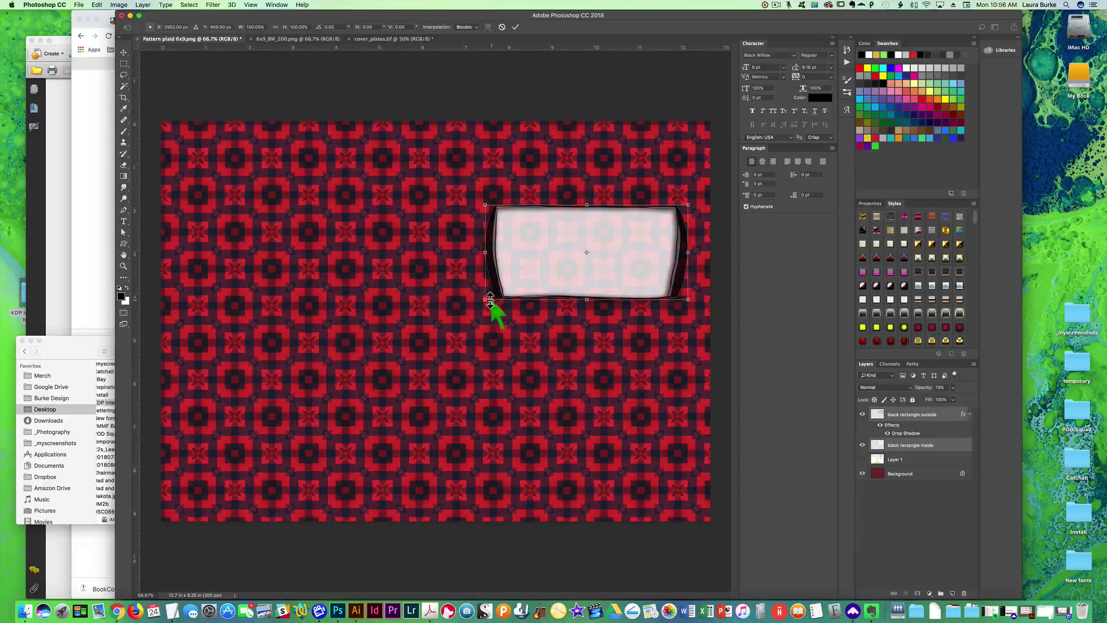
pyautogui.moveTo(485, 300); pyautogui.dragTo(506, 290)
pyautogui.press('Return')
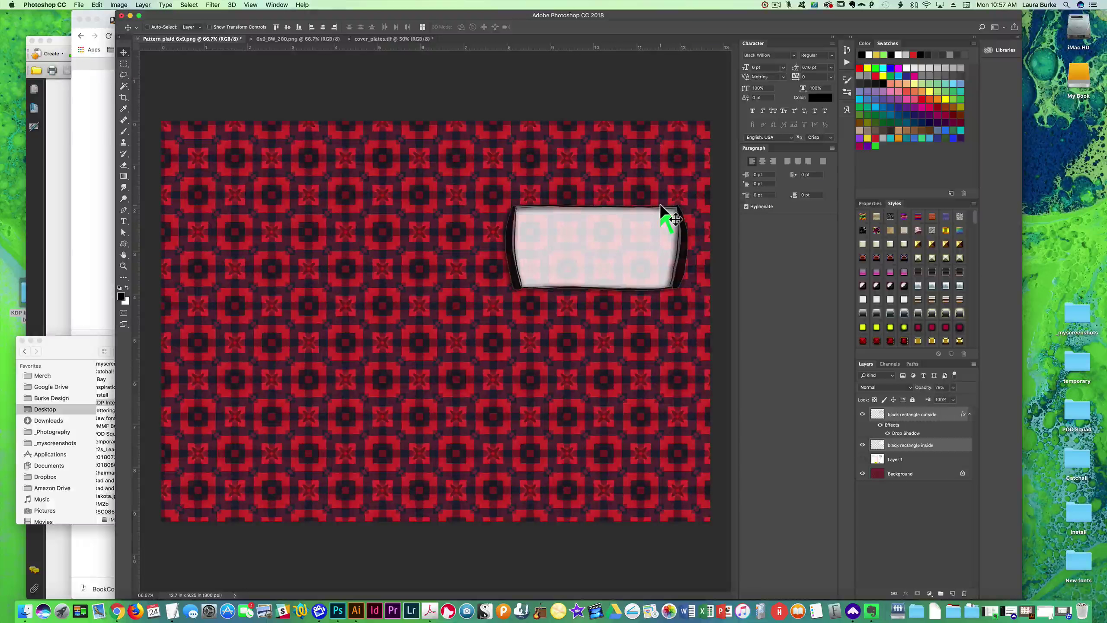
# Switch to Illustrator and copy the large rose with leaves from the floral ornaments.
pyautogui.click(356, 609)
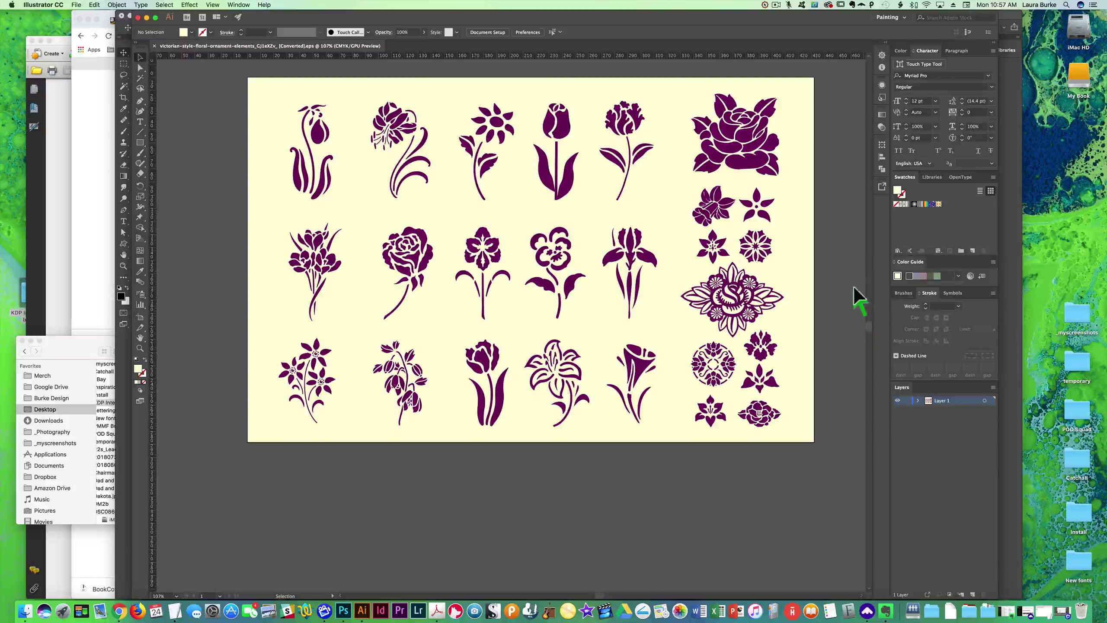
pyautogui.click(760, 167)
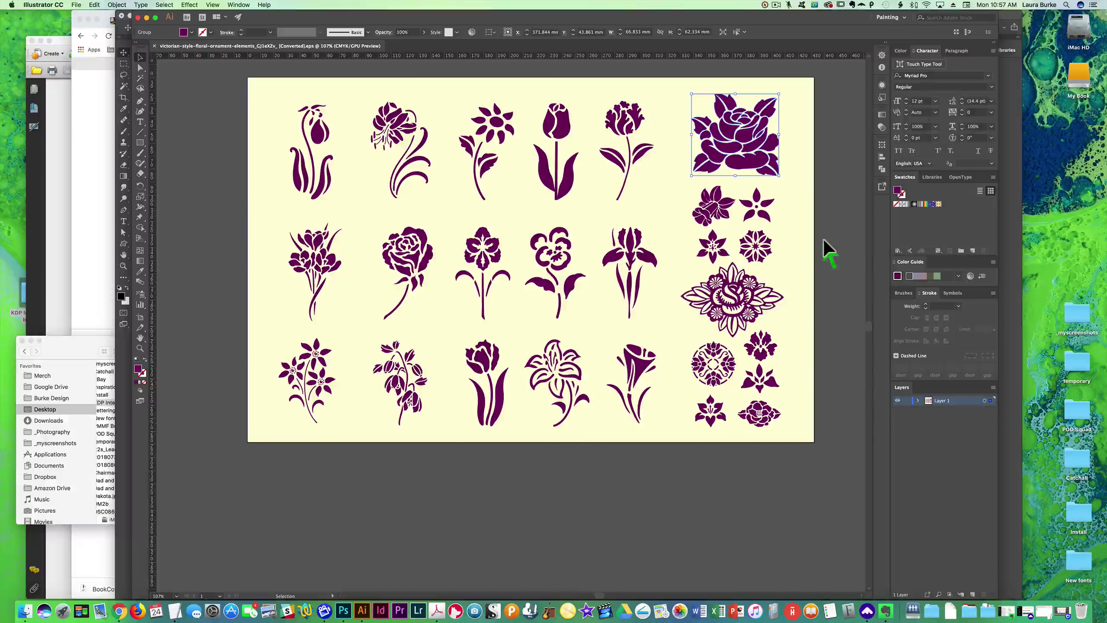
pyautogui.press('a')
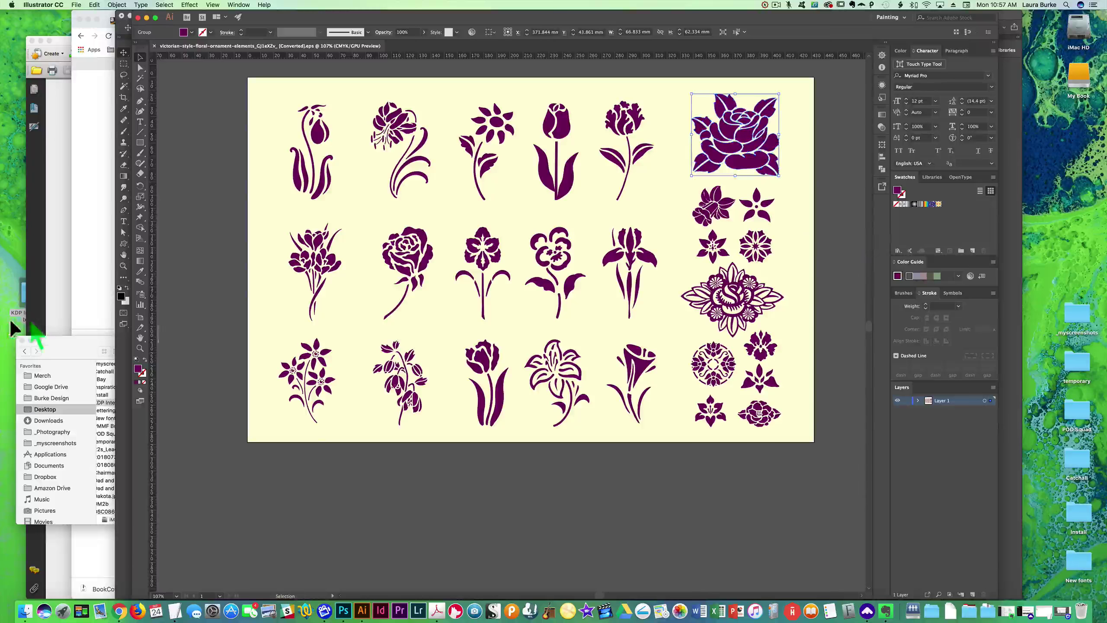
# Switch to Photoshop, paste the rose as pixels, scale it to about 1.75 in wide and place it over the plate's upper-right corner.
pyautogui.press('super+Tab')
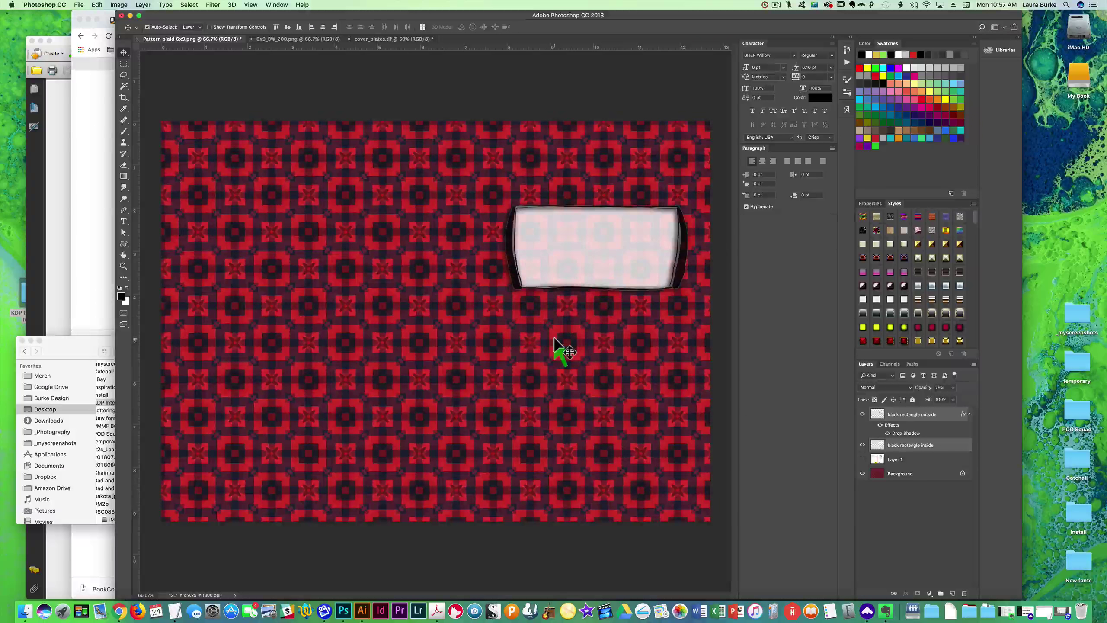
pyautogui.press('super+v')
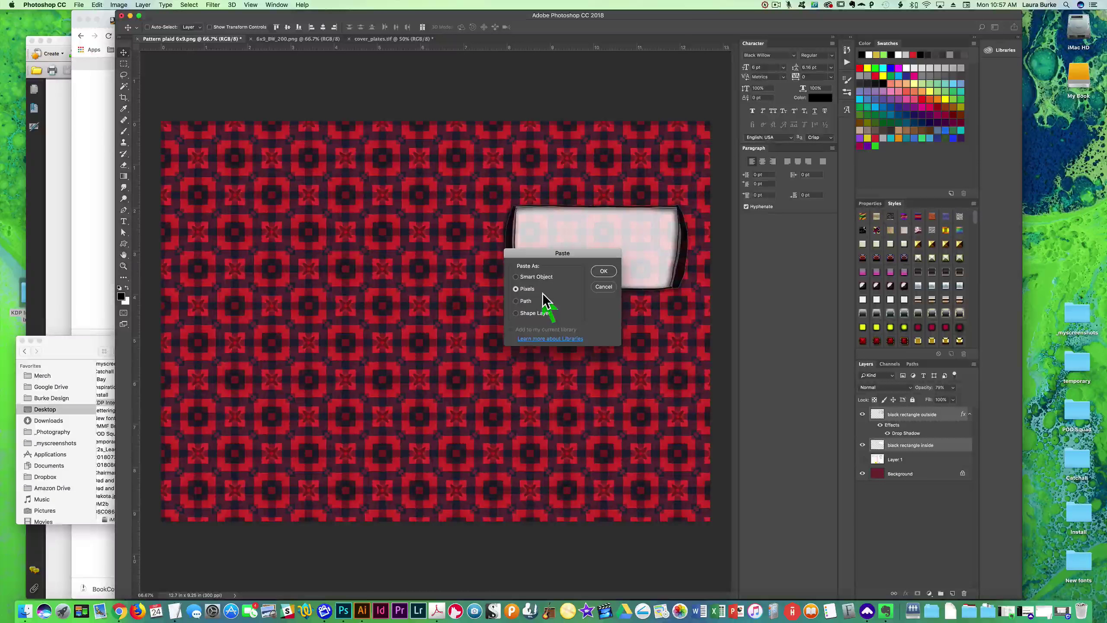
pyautogui.click(602, 271)
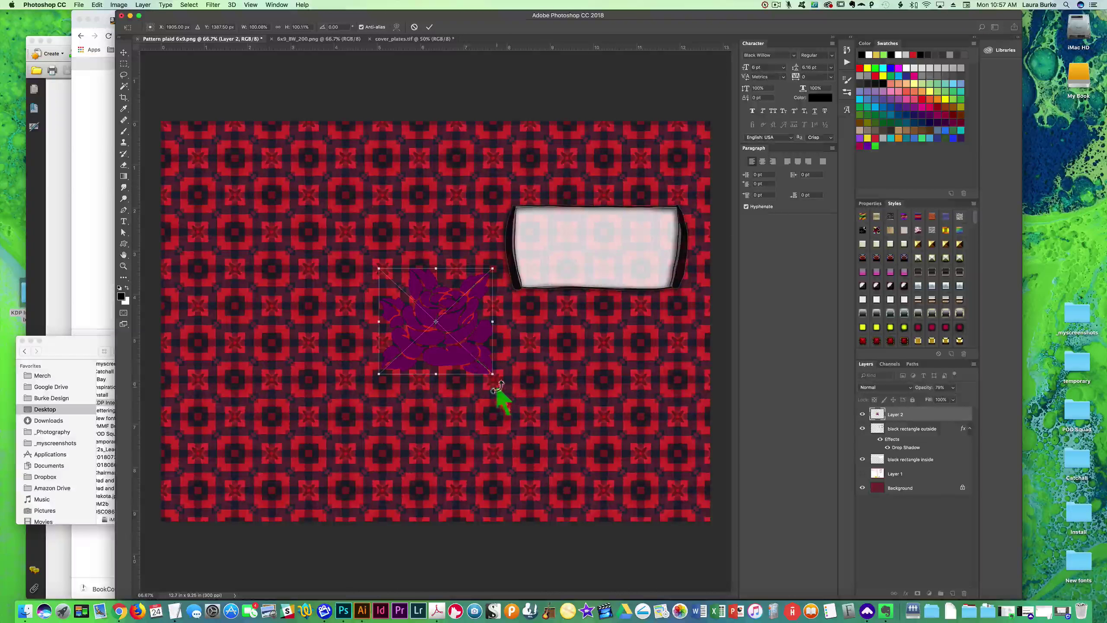
pyautogui.moveTo(489, 371); pyautogui.dragTo(453, 338)
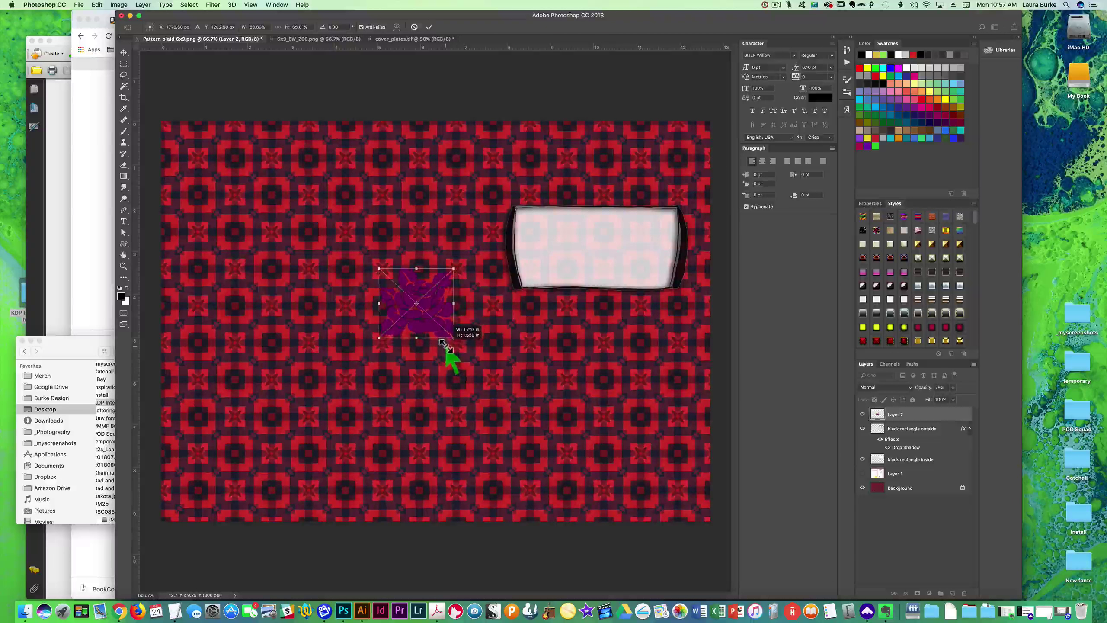
pyautogui.press('Return')
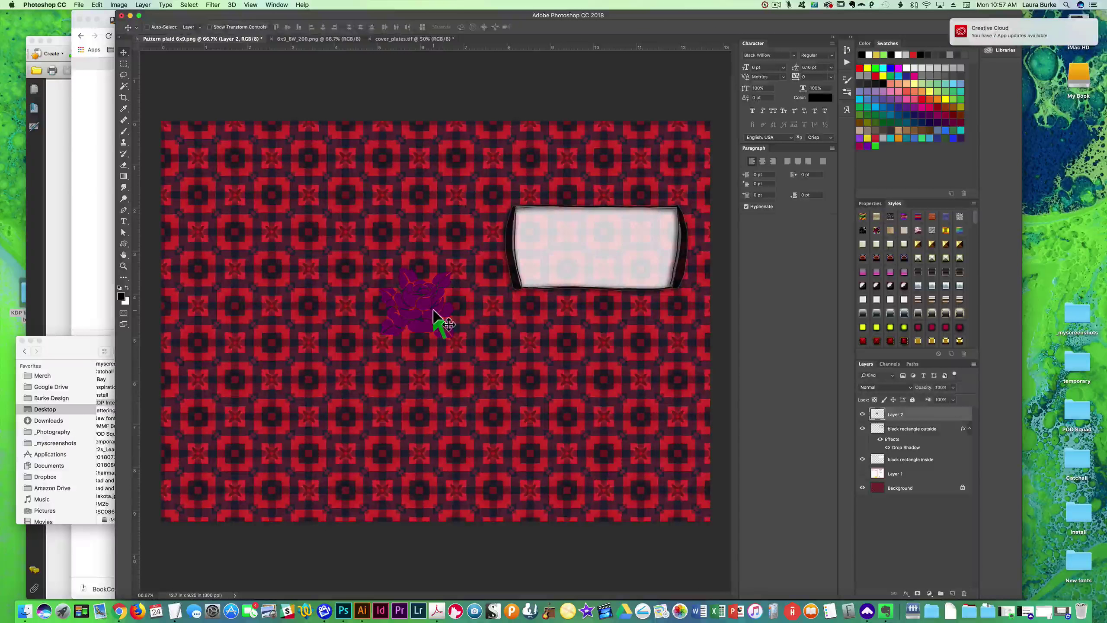
pyautogui.moveTo(443, 317); pyautogui.dragTo(667, 218)
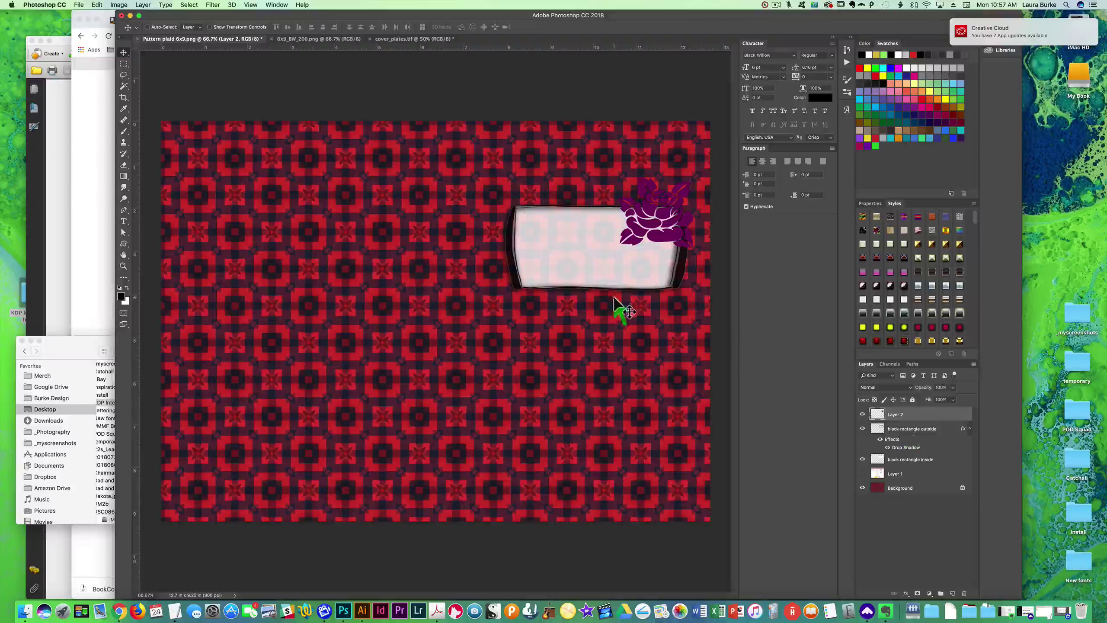
# Fill the rose with white, then scale it down slightly and rotate it a little clockwise on the plate corner.
pyautogui.keyDown('super'); pyautogui.click(877, 418); pyautogui.keyUp('super')
pyautogui.press('super+BackSpace')
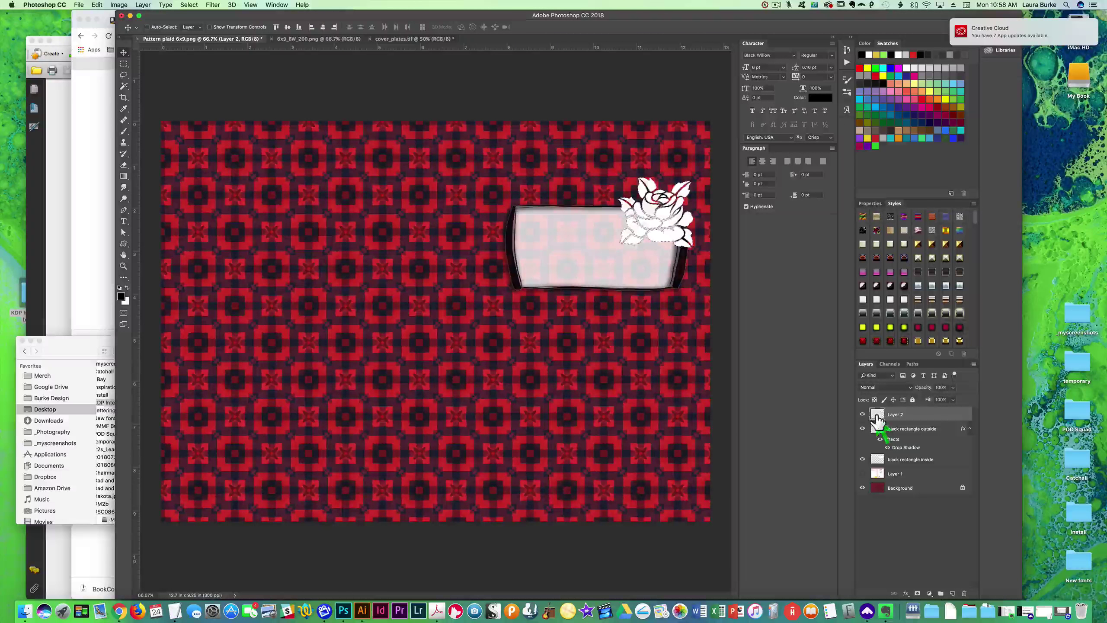
pyautogui.press('super+t')
pyautogui.moveTo(699, 277)
pyautogui.mouseDown()
pyautogui.moveTo(705, 260)
pyautogui.moveTo(686, 264)
pyautogui.moveTo(708, 241)
pyautogui.moveTo(693, 256)
pyautogui.mouseUp()
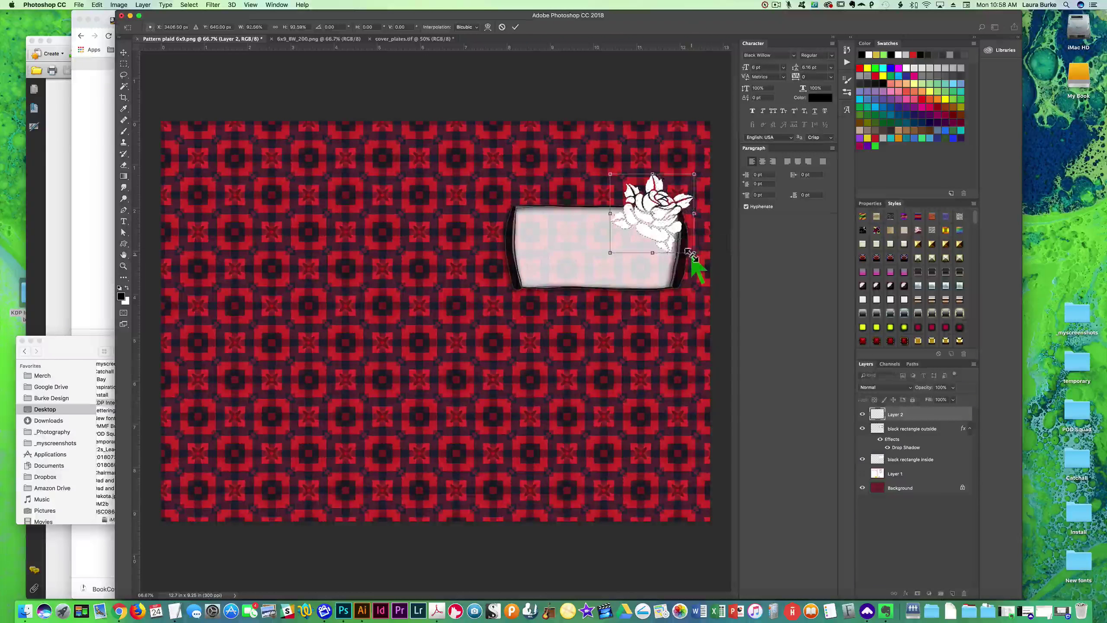
pyautogui.press('Return')
pyautogui.press('super+d')
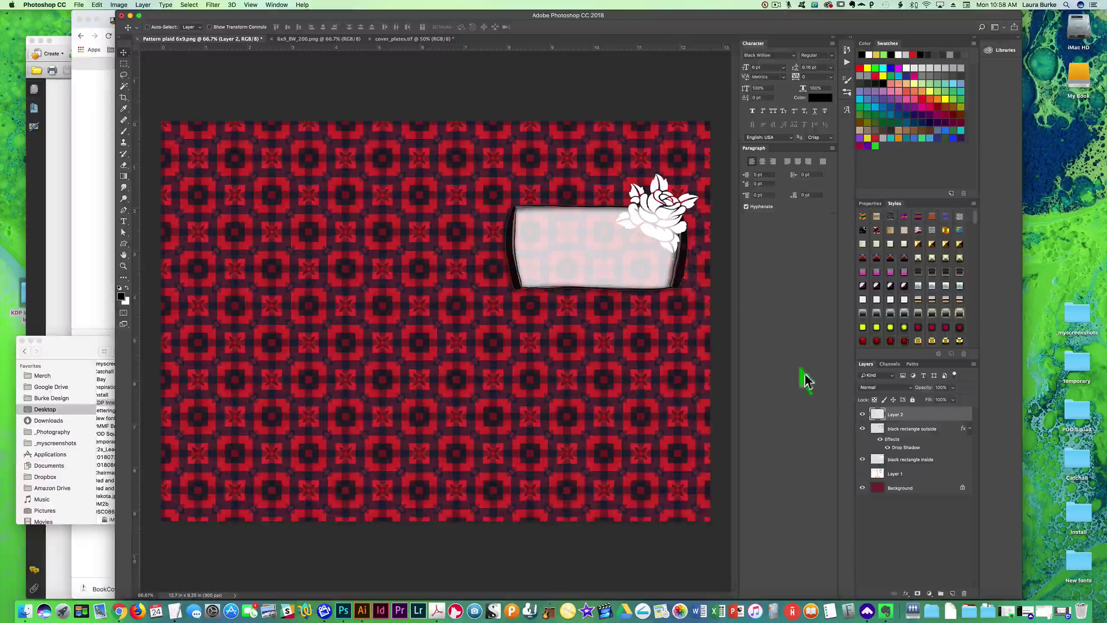
# Fill the black rectangle outside frame with white.
pyautogui.click(915, 432)
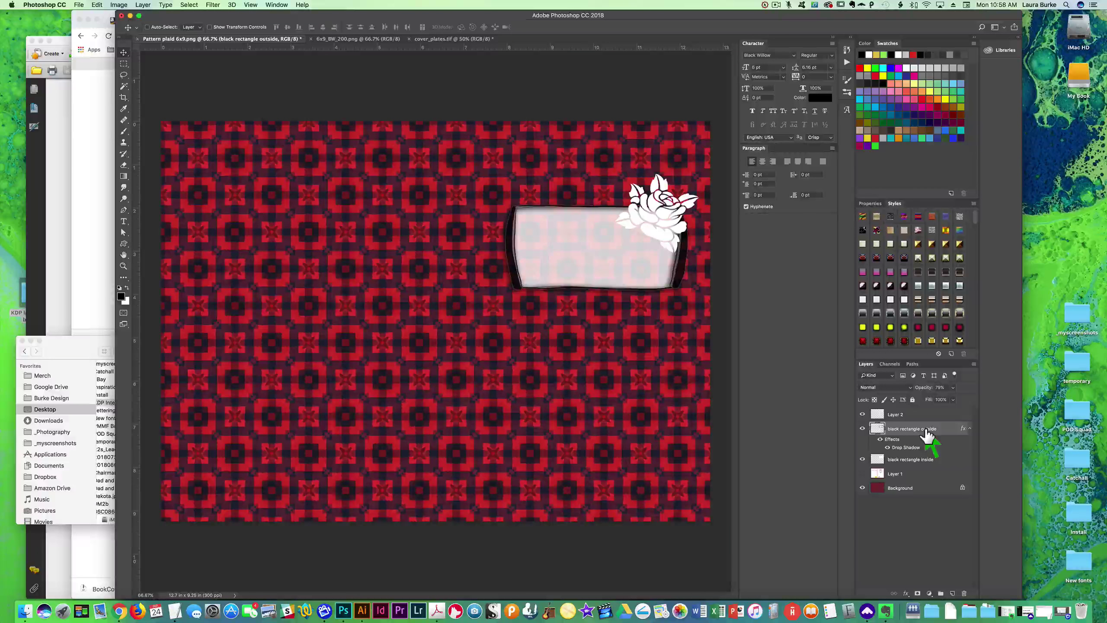
pyautogui.keyDown('super'); pyautogui.click(876, 430); pyautogui.keyUp('super')
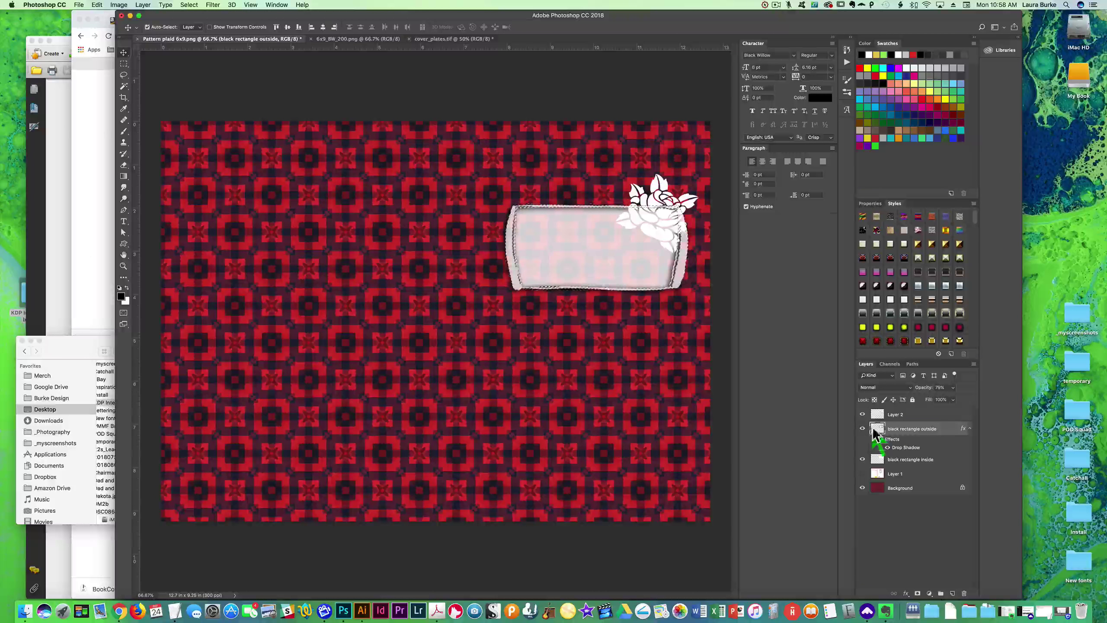
pyautogui.press('super+d')
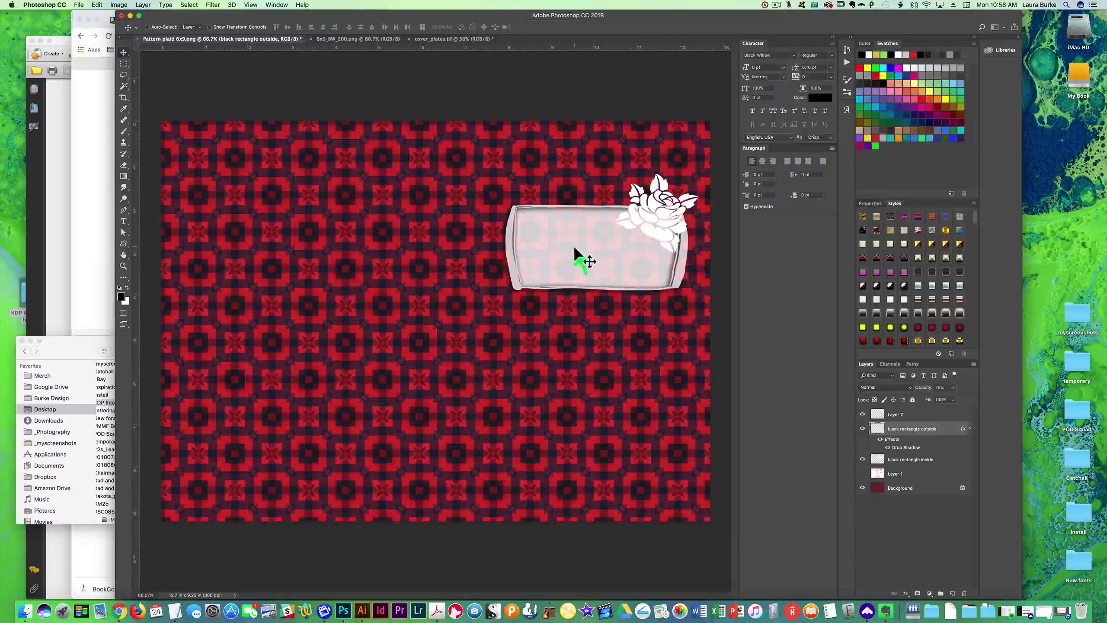
# Lower the opacity of the black rectangle inside layer to about 66%.
pyautogui.click(920, 463)
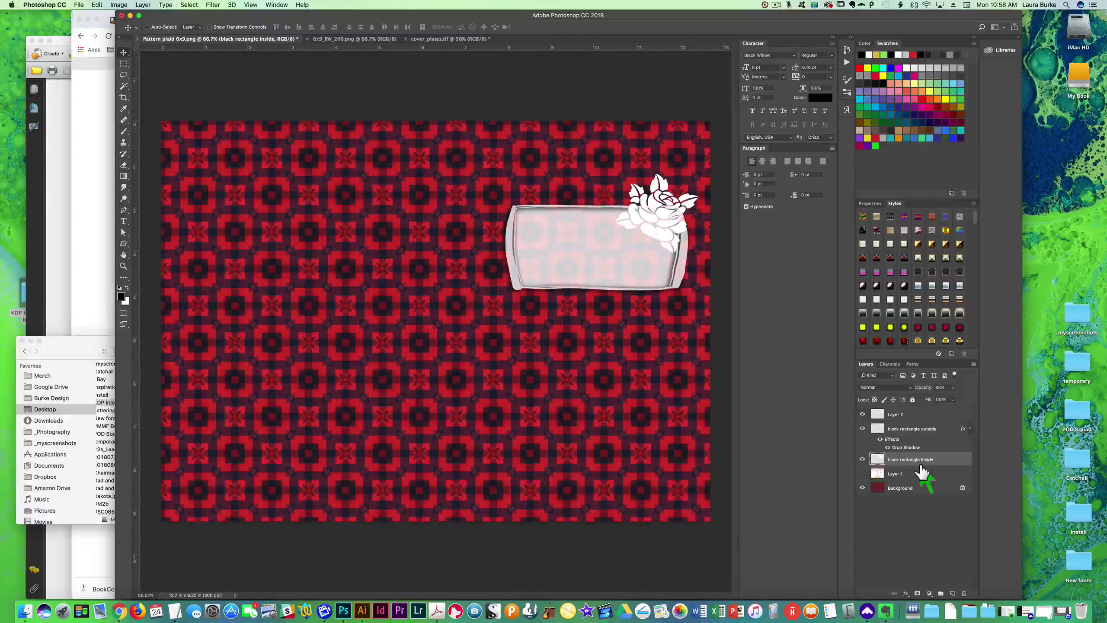
pyautogui.click(952, 387)
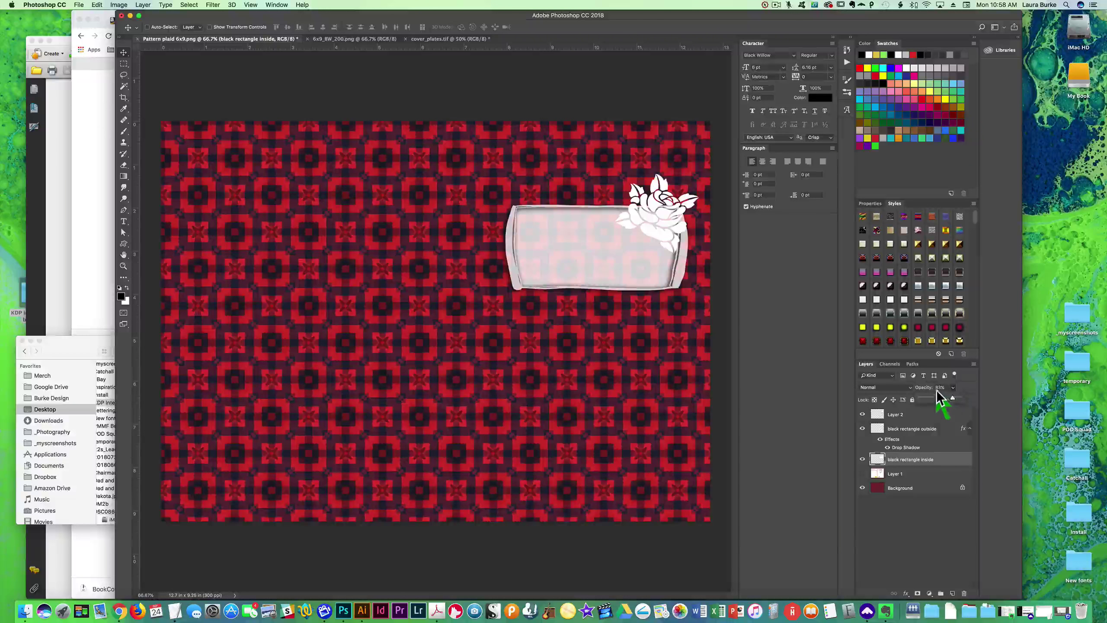
pyautogui.moveTo(953, 400)
pyautogui.mouseDown()
pyautogui.moveTo(934, 399)
pyautogui.moveTo(946, 398)
pyautogui.mouseUp()
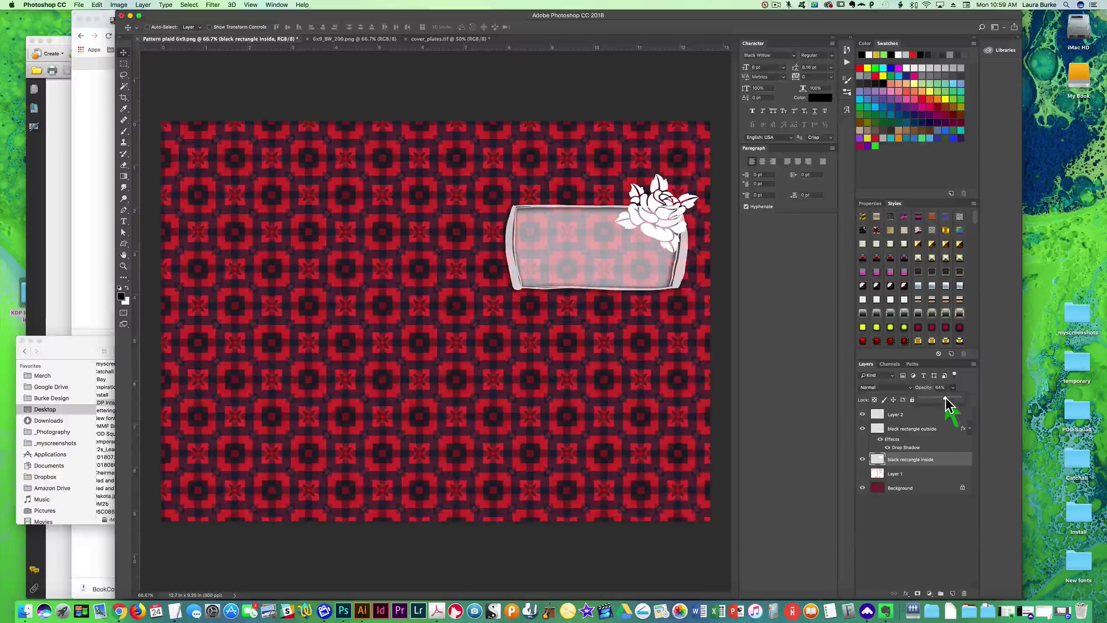
pyautogui.click(946, 397)
pyautogui.moveTo(948, 397); pyautogui.dragTo(947, 398)
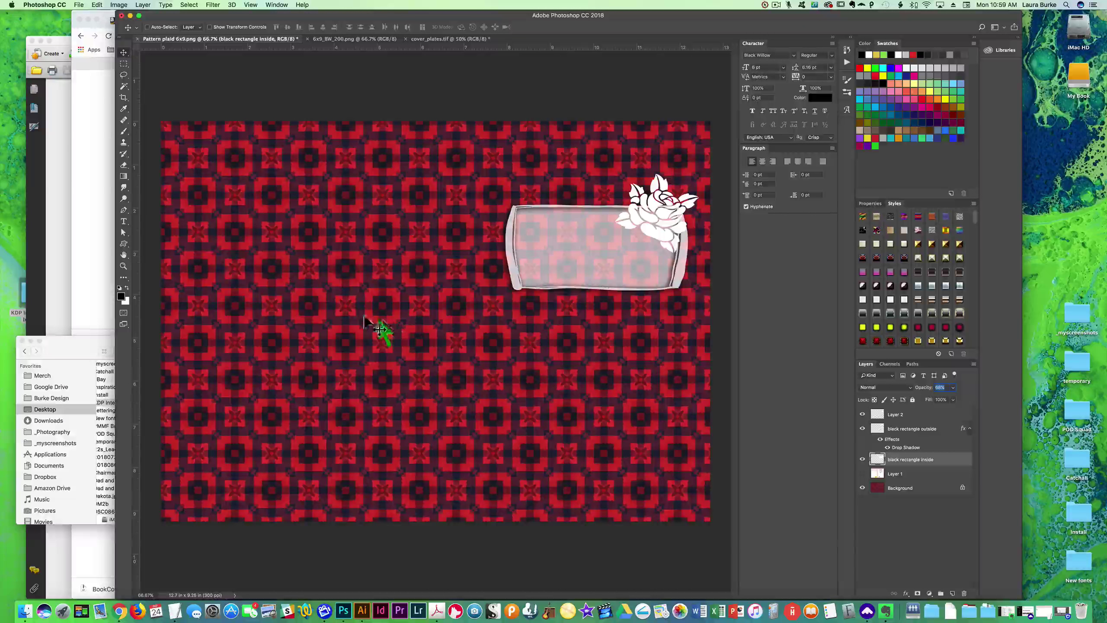
# Add the two-line title NEW HABITS in black on the plate and enlarge it to about 47 pt to fill the plate.
pyautogui.click(124, 221)
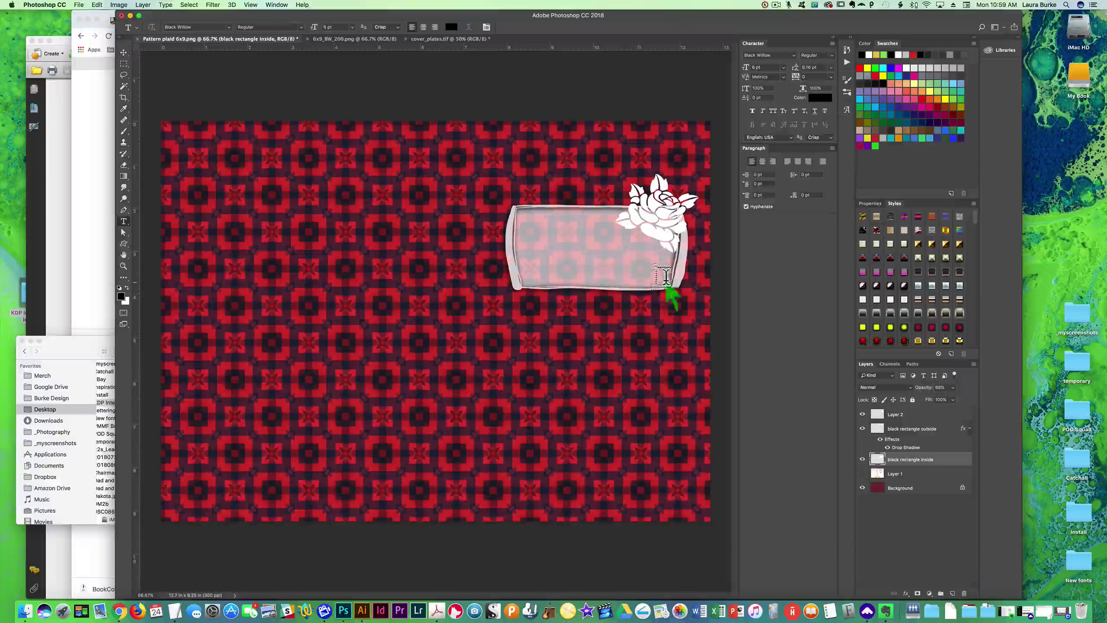
pyautogui.click(578, 246)
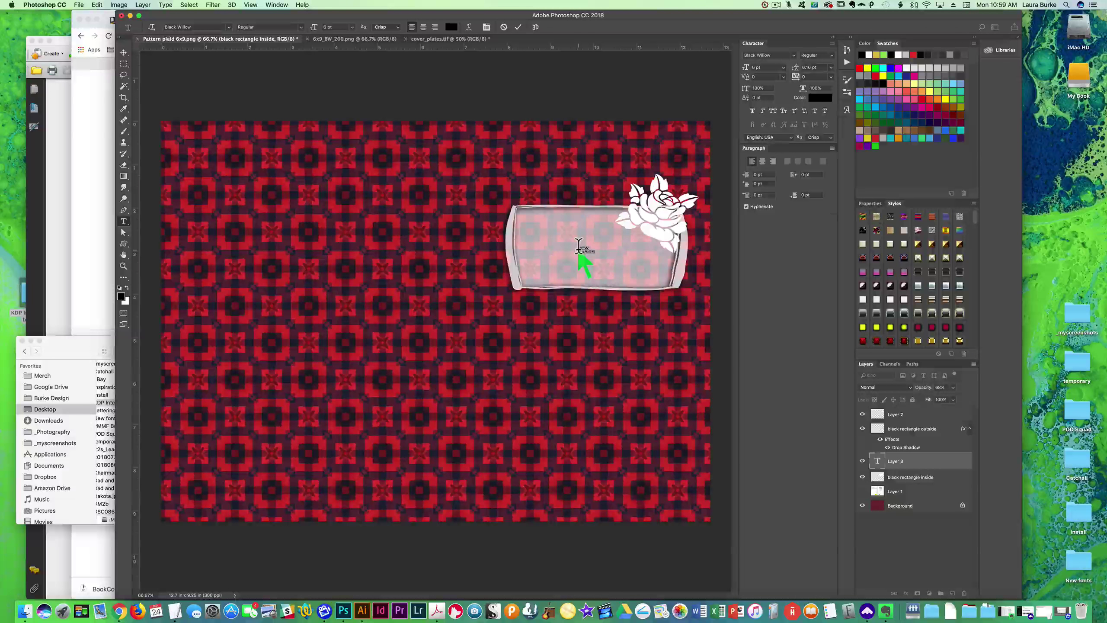
pyautogui.click(124, 52)
pyautogui.hotkey('ctrl', 't')
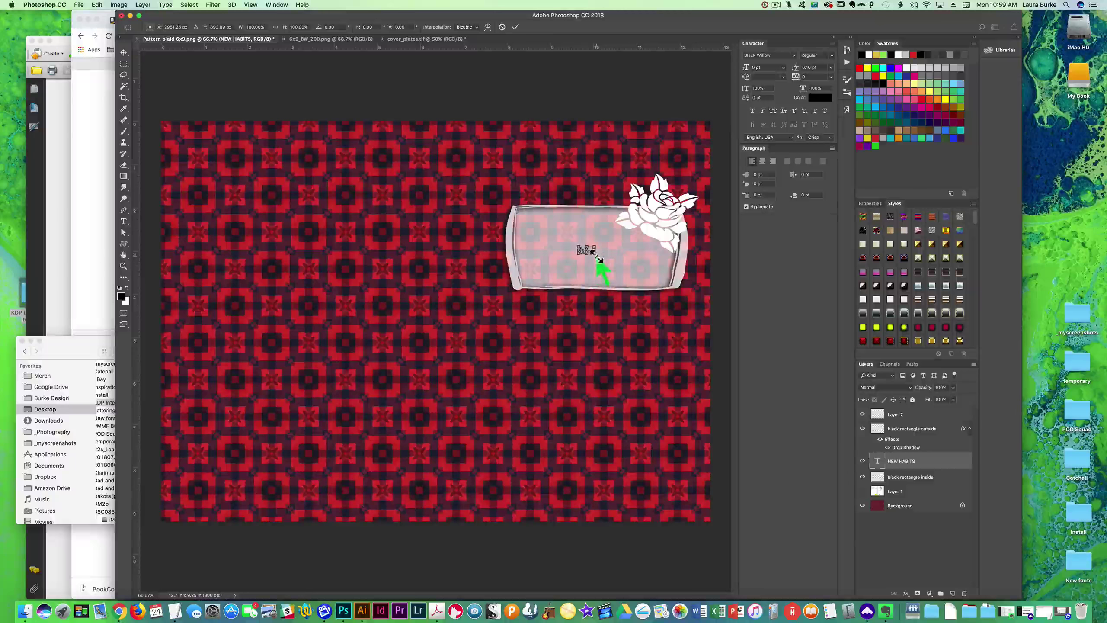
pyautogui.moveTo(598, 259); pyautogui.dragTo(644, 270)
pyautogui.press('Return')
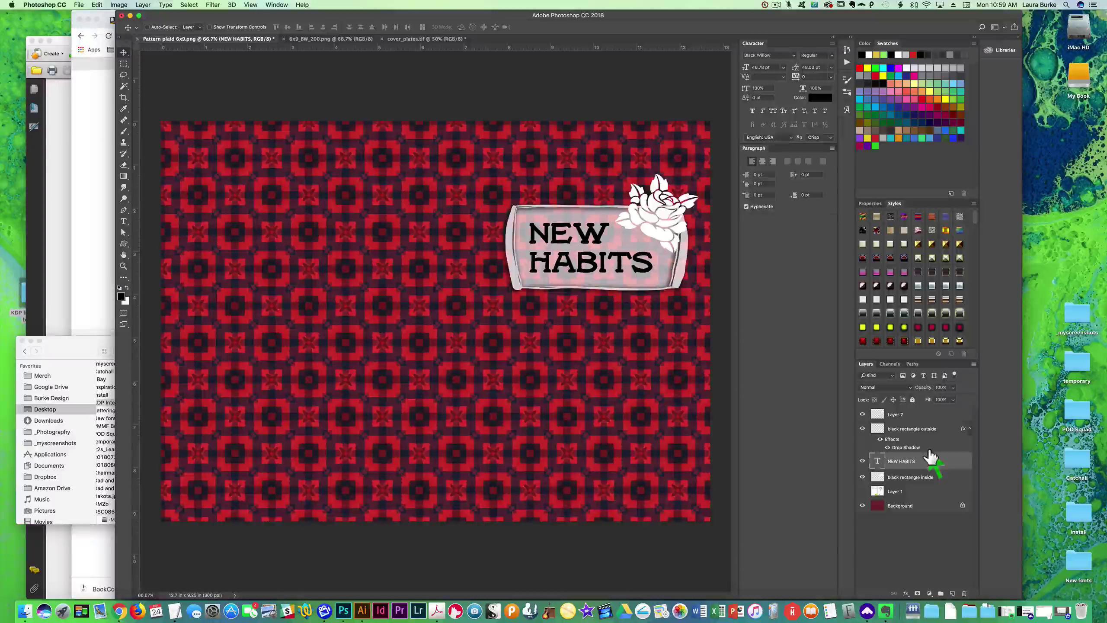
# Show the cover template guide layer and rename the rose's layer as ROSE.
pyautogui.click(863, 490)
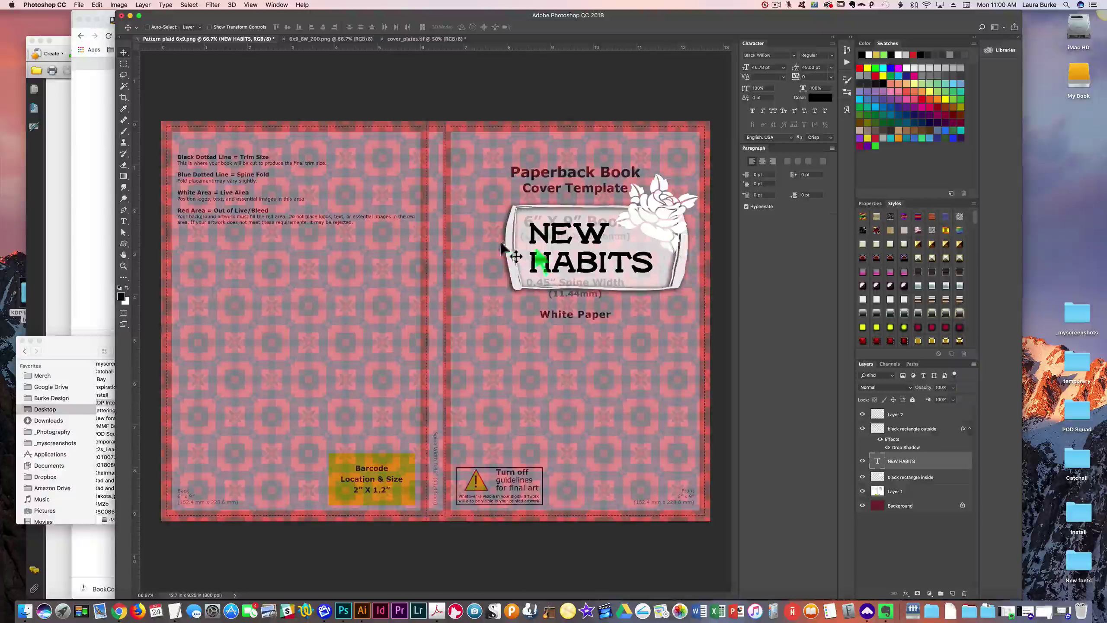
pyautogui.click(907, 416)
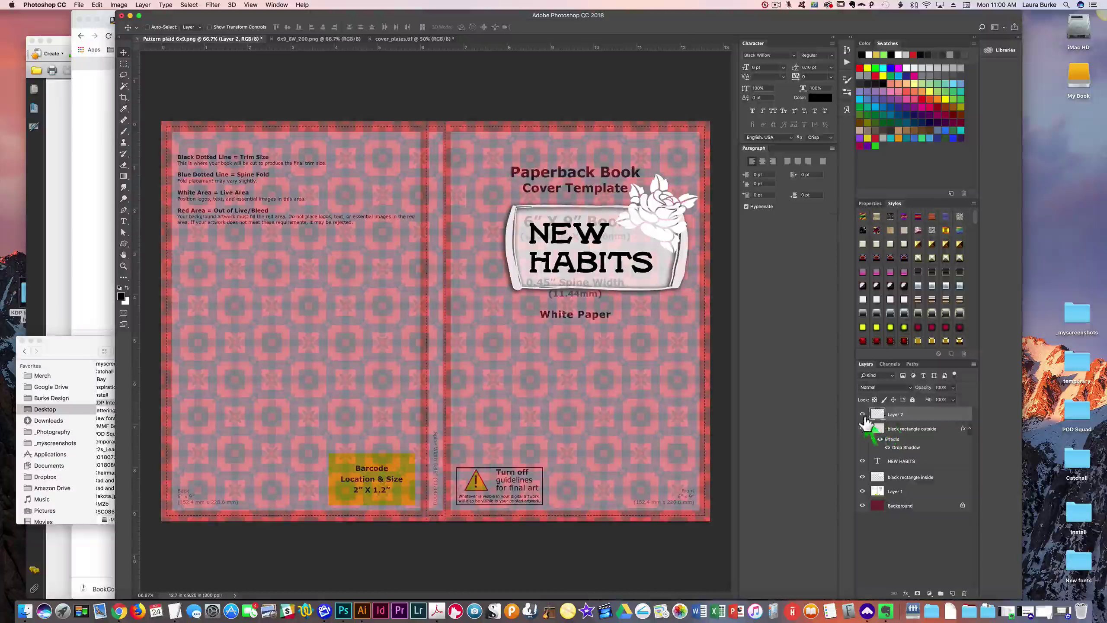
pyautogui.click(862, 414)
pyautogui.click(862, 415)
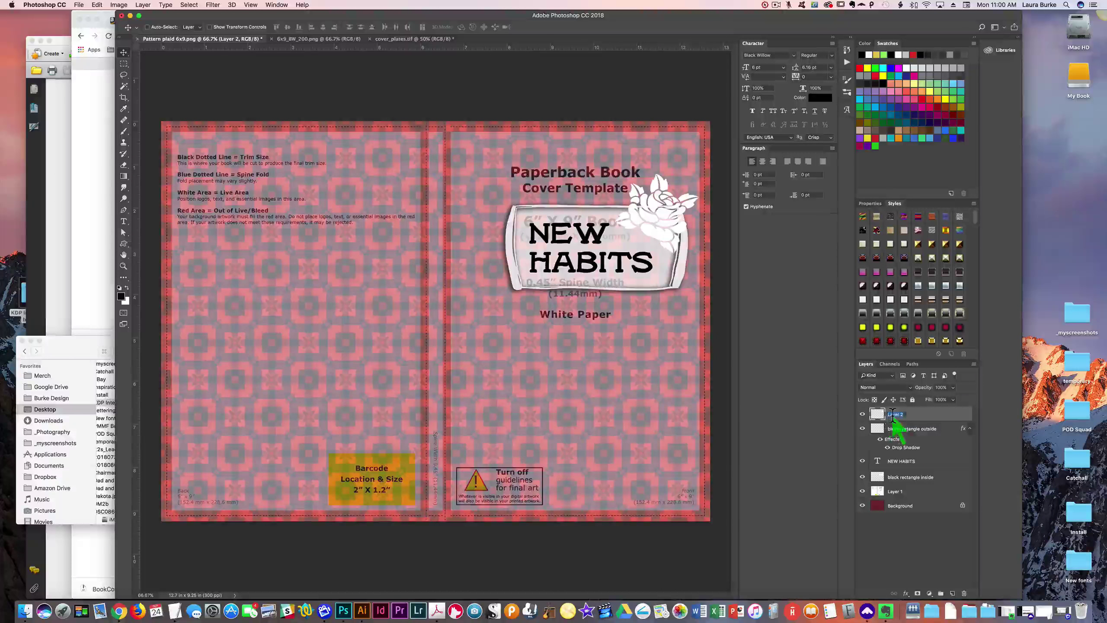
pyautogui.write('ROSE')
pyautogui.press('Return')
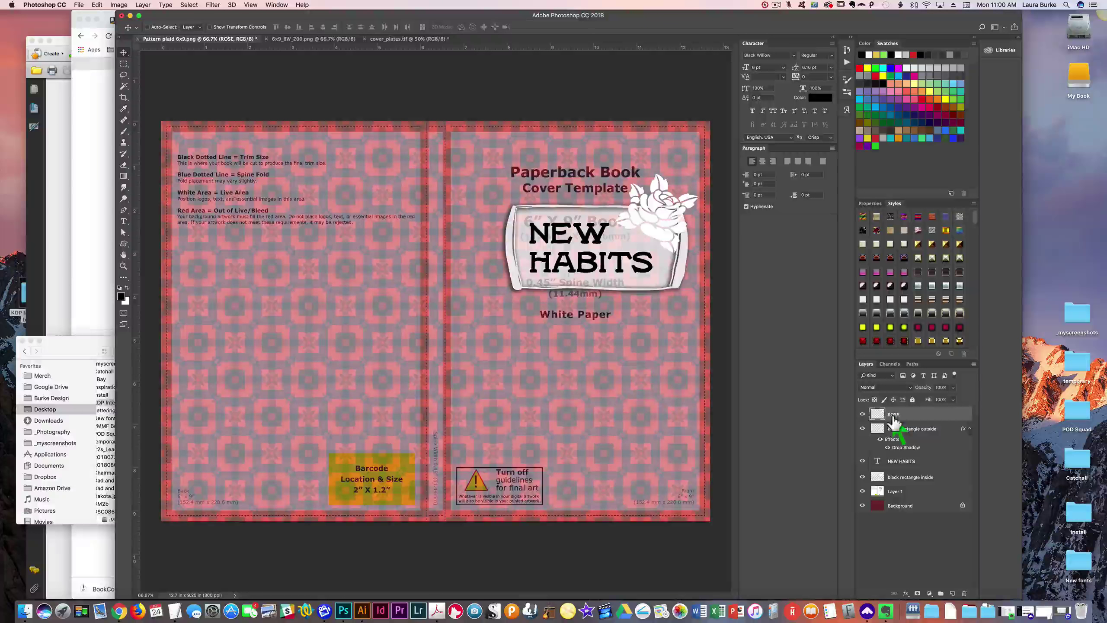
# Move the rose, frame, title and inner plate layers together to centre them on the front cover, then hide the template guide layer.
pyautogui.keyDown('shift'); pyautogui.click(910, 477); pyautogui.keyUp('shift')
pyautogui.moveTo(600, 255); pyautogui.dragTo(624, 253)
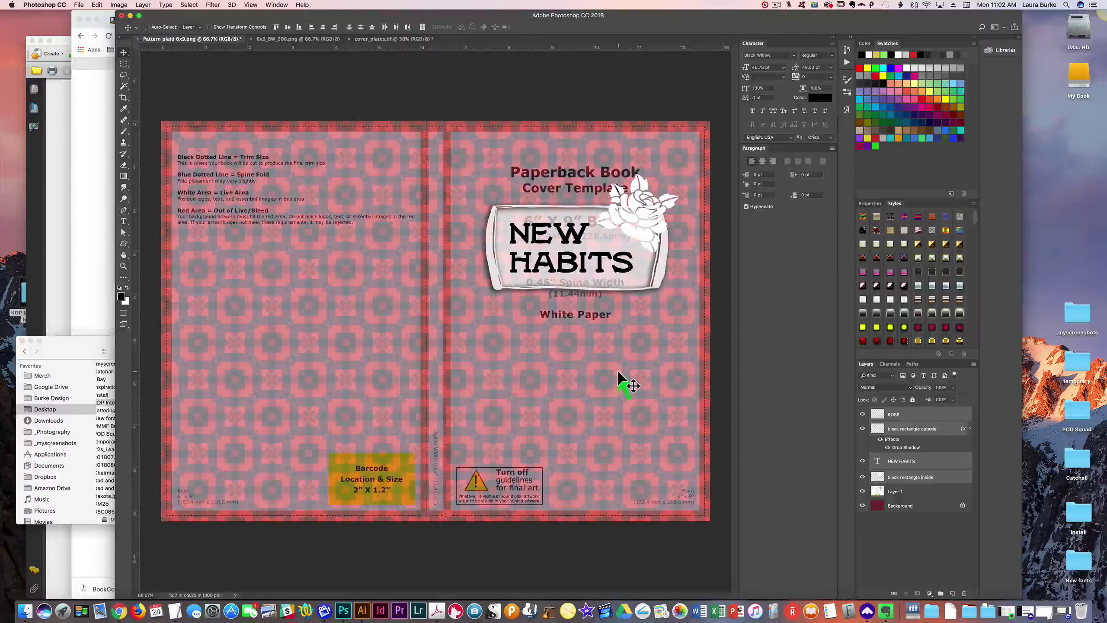
pyautogui.click(863, 491)
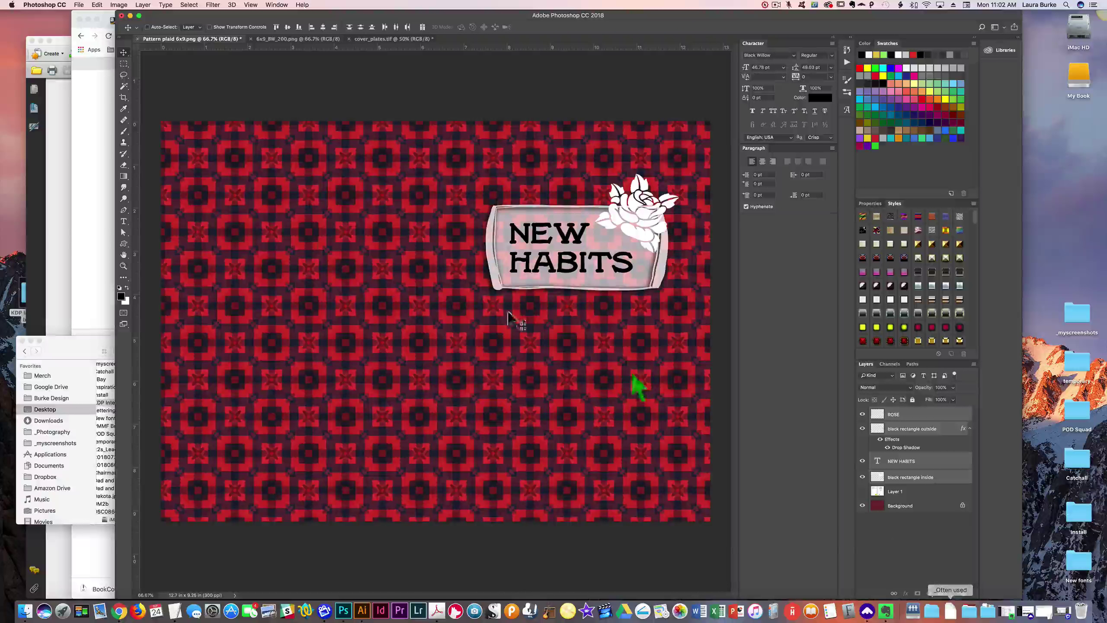
# Save the cover to the Desktop as a Photoshop PDF named New habits cover.
pyautogui.click(79, 4)
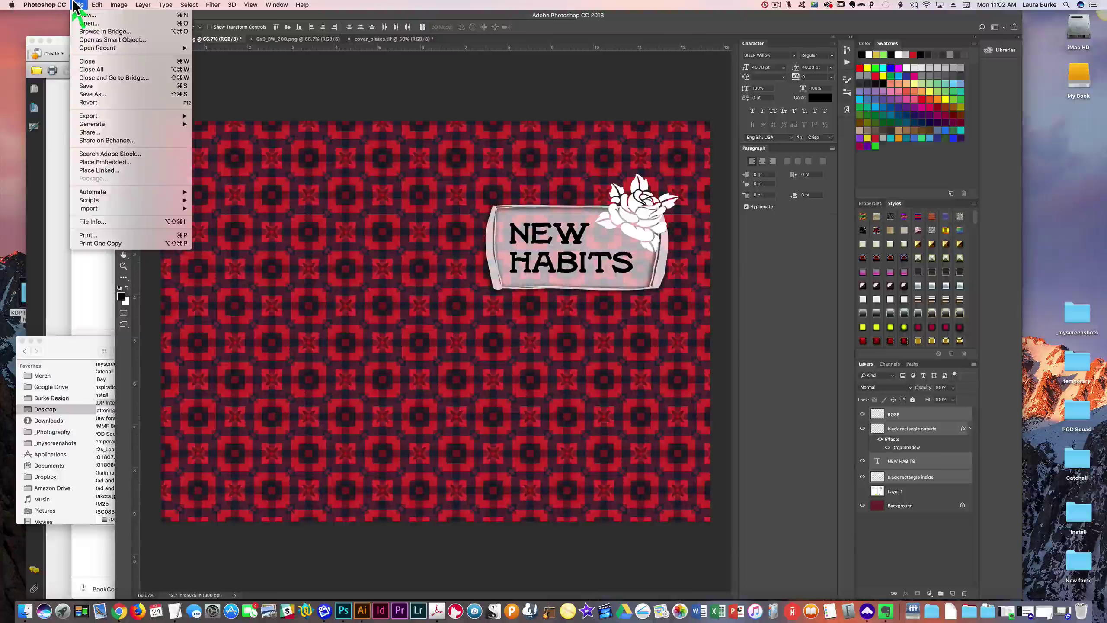
pyautogui.click(96, 93)
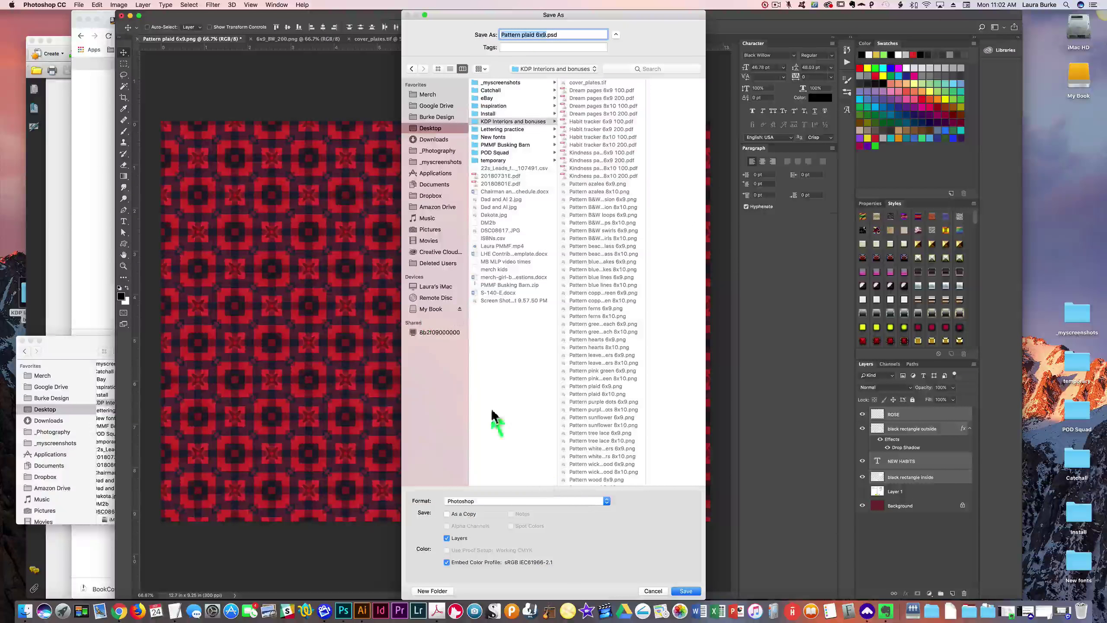
pyautogui.click(571, 498)
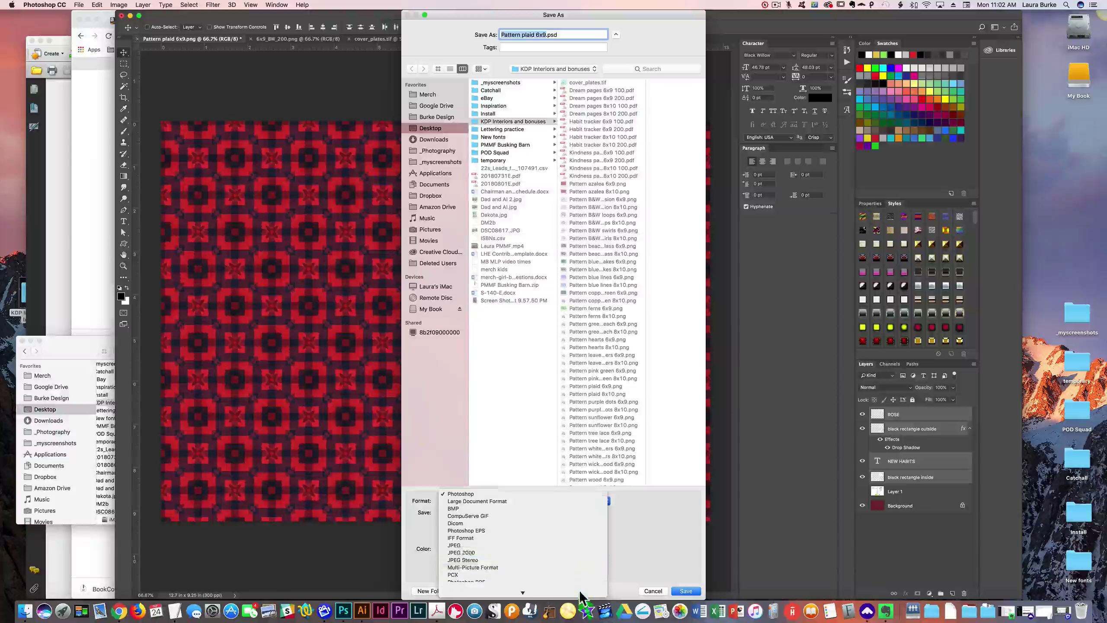
pyautogui.click(577, 552)
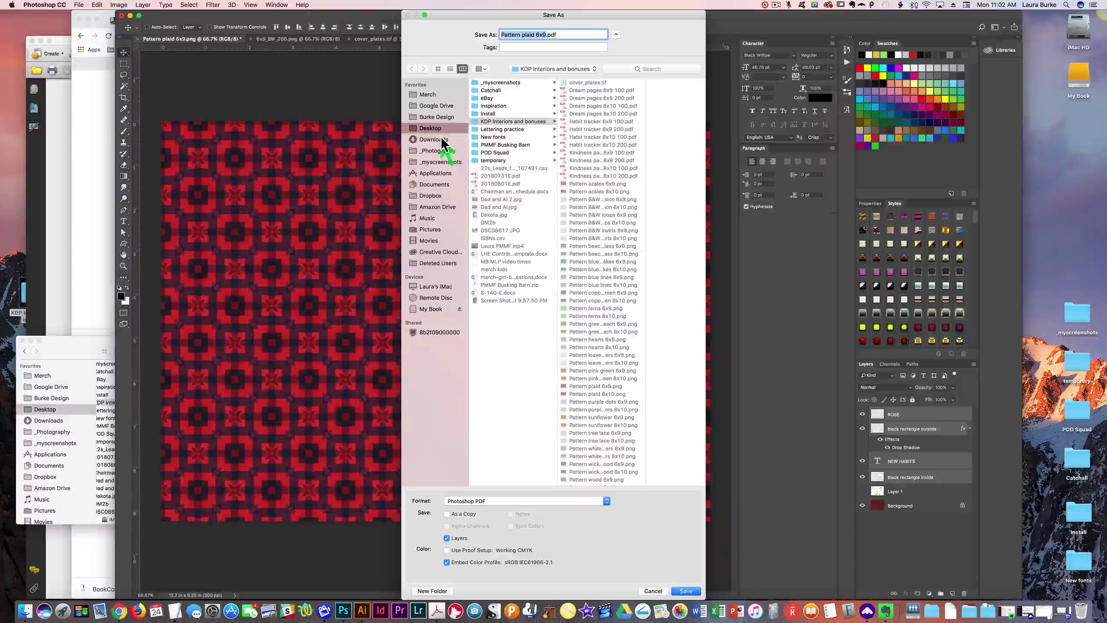
pyautogui.write('New habits dover')
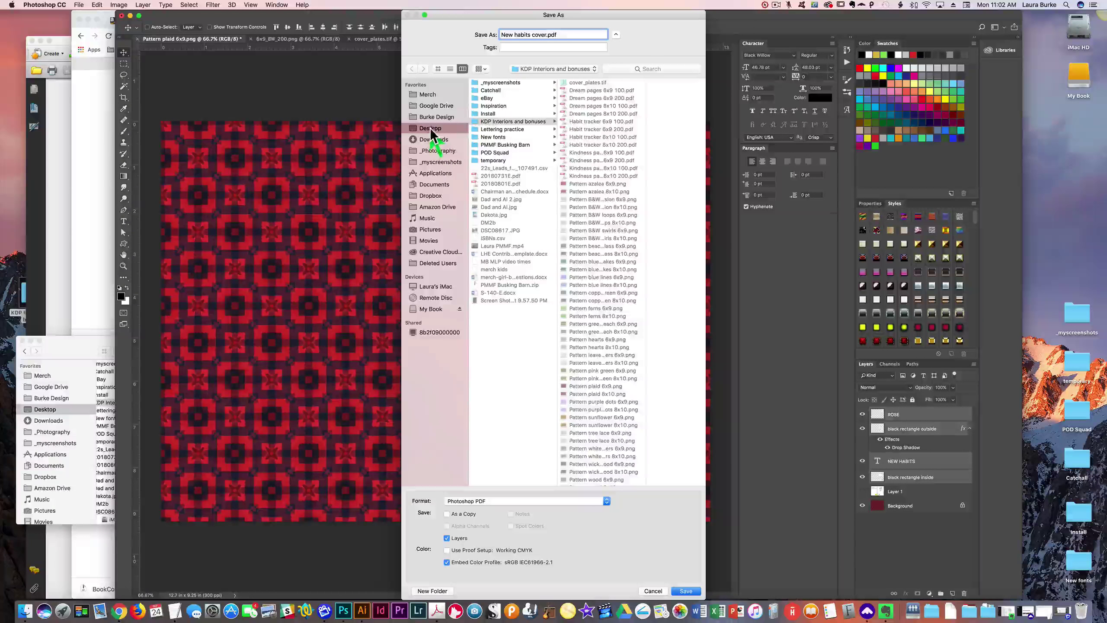
pyautogui.click(430, 128)
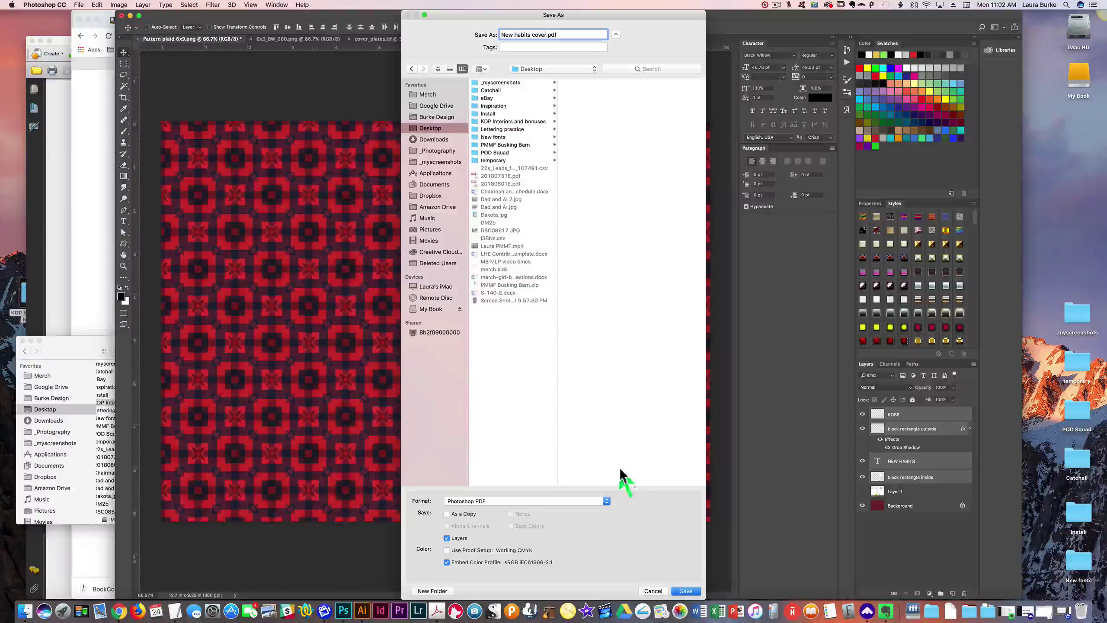
pyautogui.click(685, 590)
# Export the PDF with the High Quality Print preset and switch to the KDP paperback details page in Chrome.
pyautogui.click(618, 202)
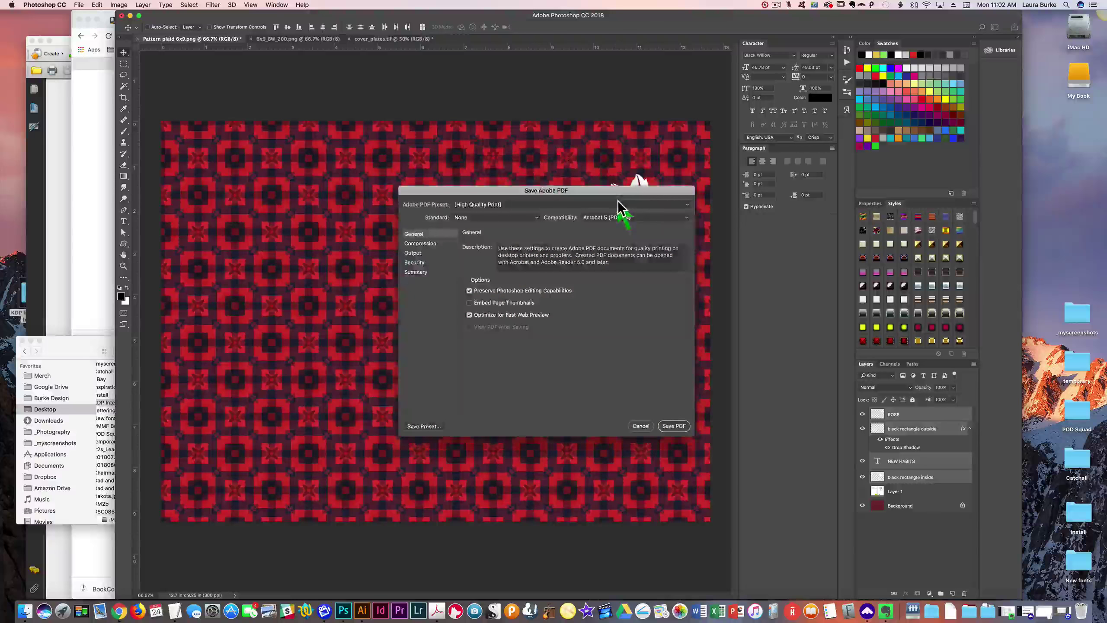
pyautogui.click(674, 426)
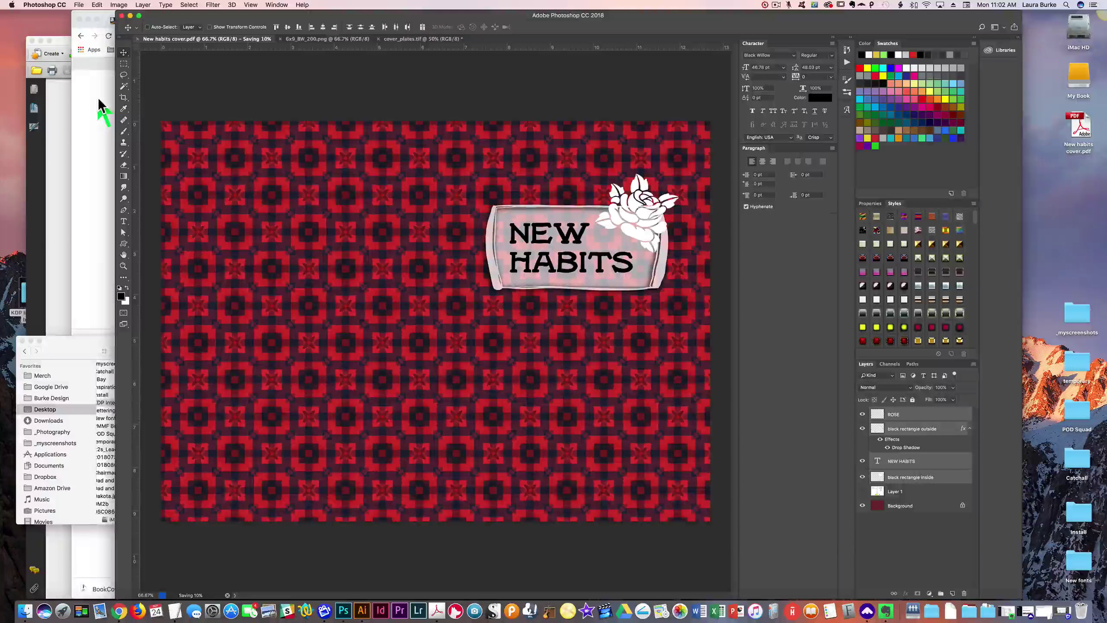
pyautogui.click(92, 251)
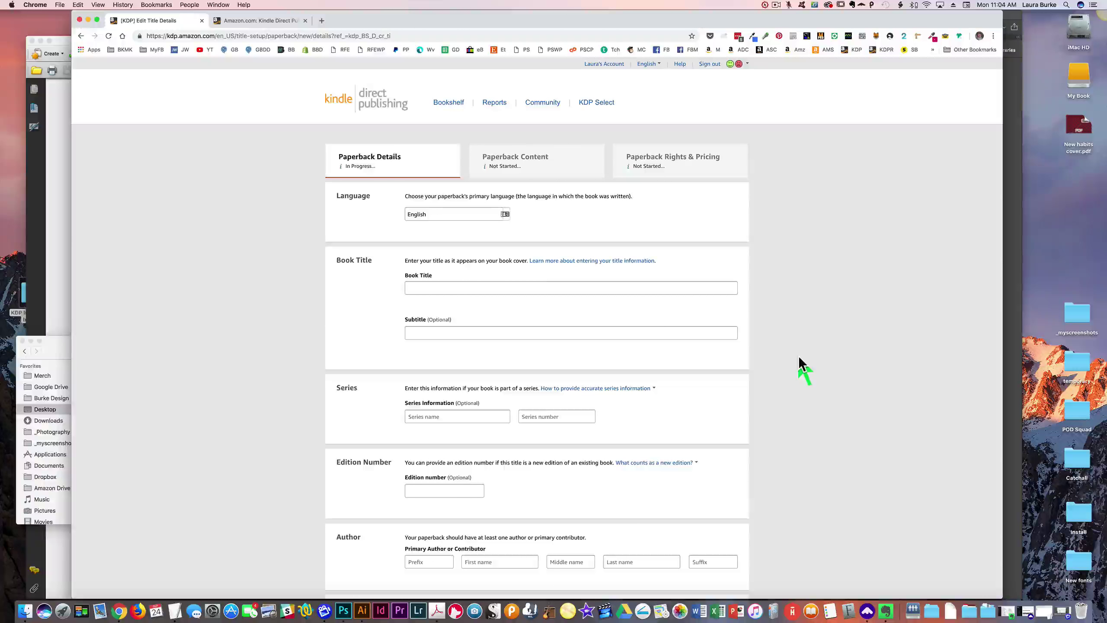
# Enter New Habits as the book title and Habit Tracker Coloring Pages - 200 Pages, 3 New Habits Per Page, 6x9 as the subtitle.
pyautogui.click(534, 289)
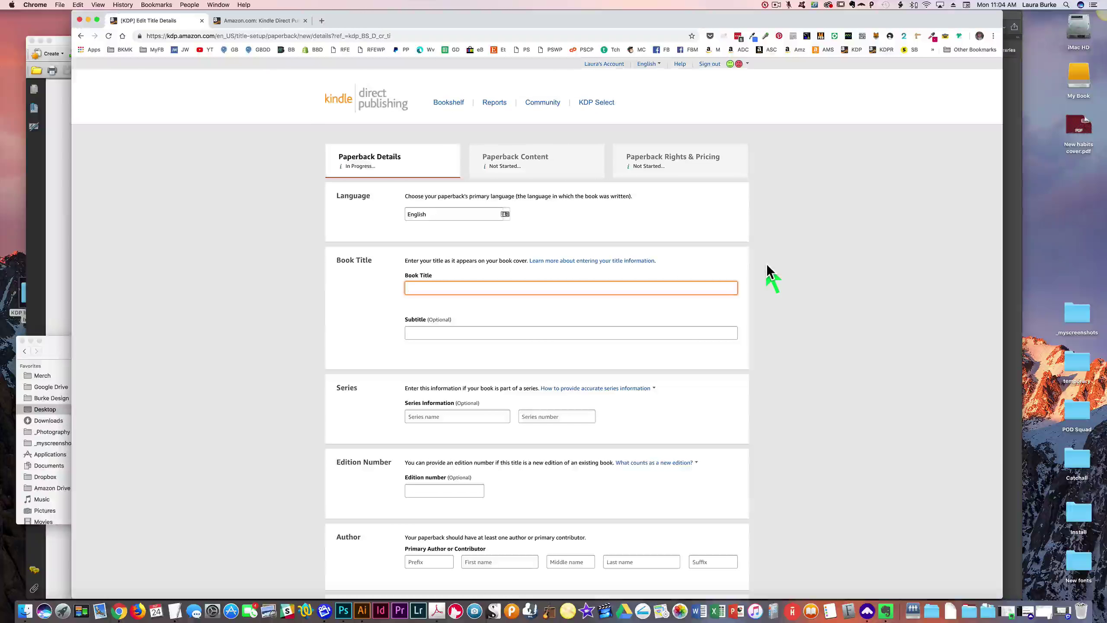
pyautogui.write('New Habits')
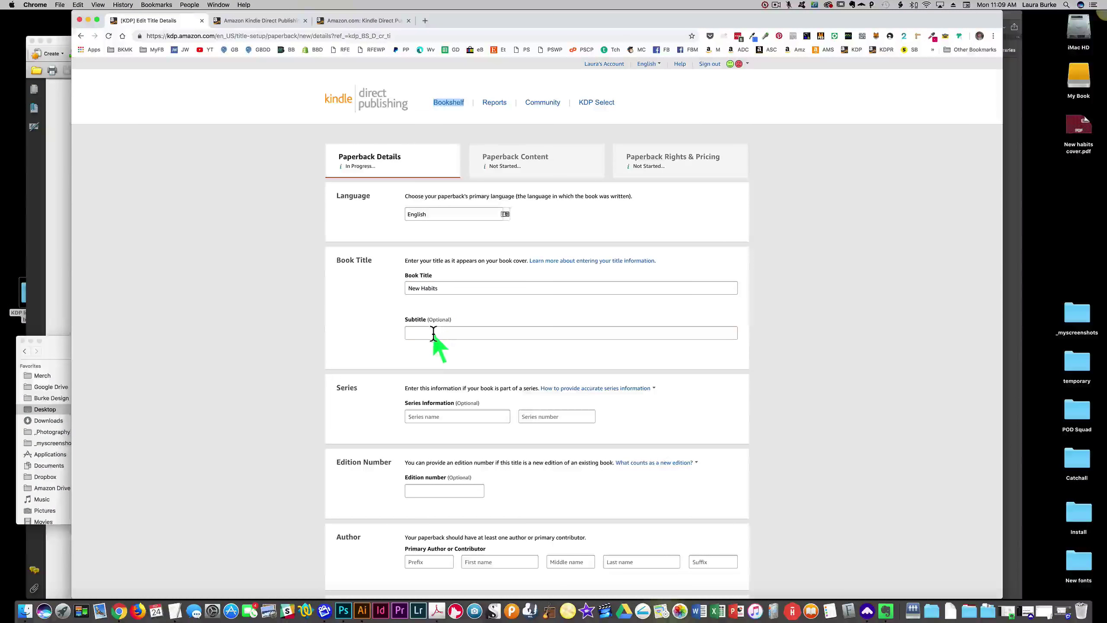
pyautogui.click(433, 333)
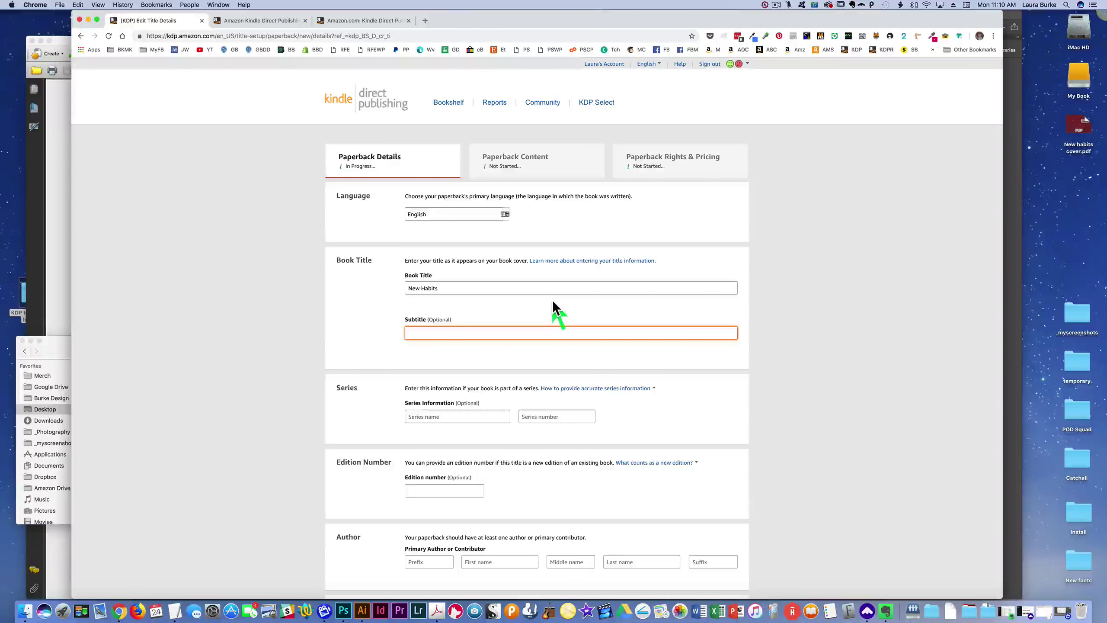
pyautogui.scroll(-5, 552, 300)
pyautogui.scroll(-10, 552, 300)
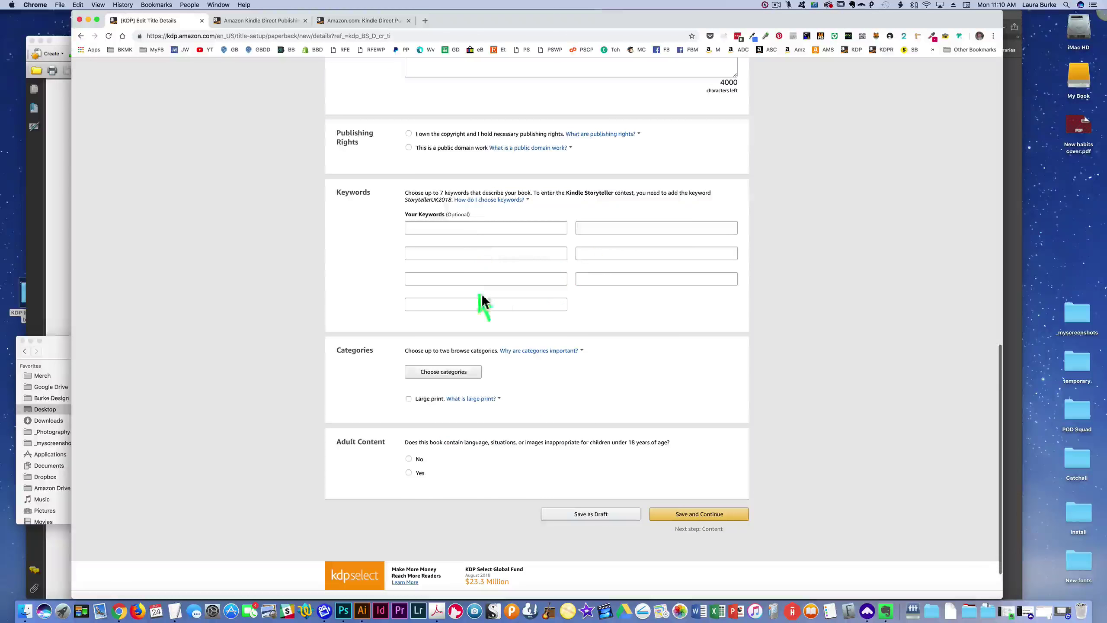
pyautogui.scroll(18, 534, 301)
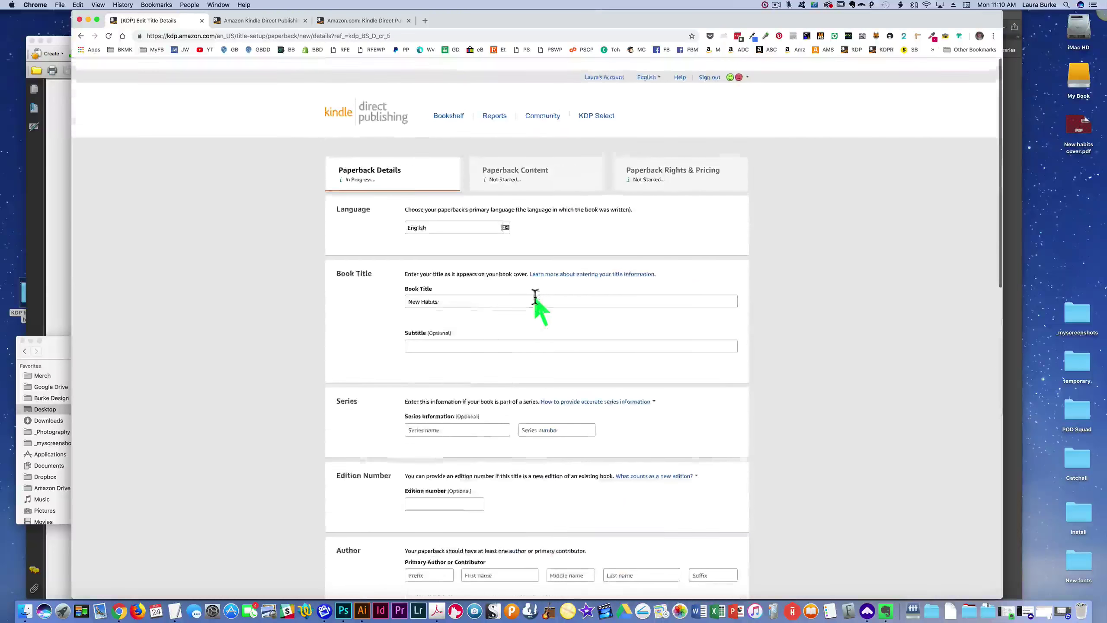
pyautogui.click(418, 333)
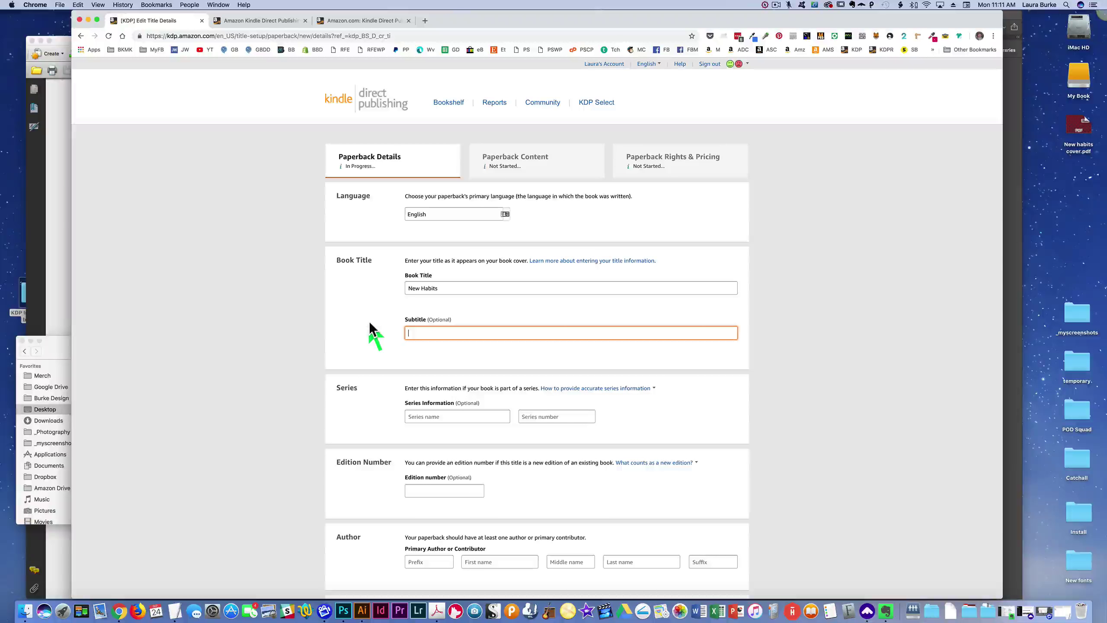
pyautogui.write('Habit Tracker Coloring')
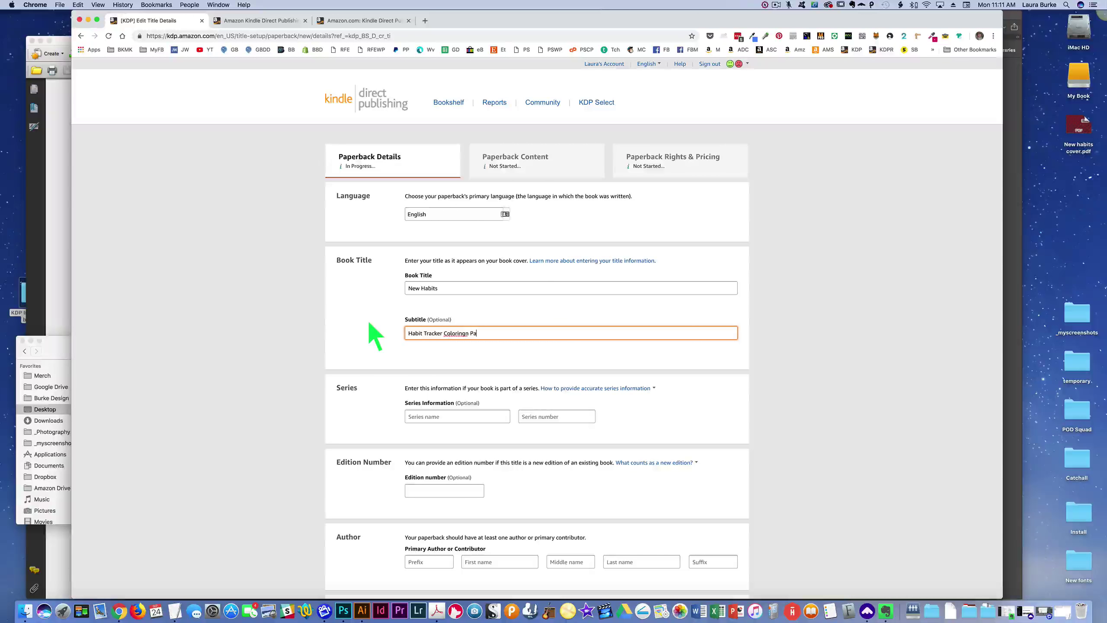
pyautogui.write(' Pages')
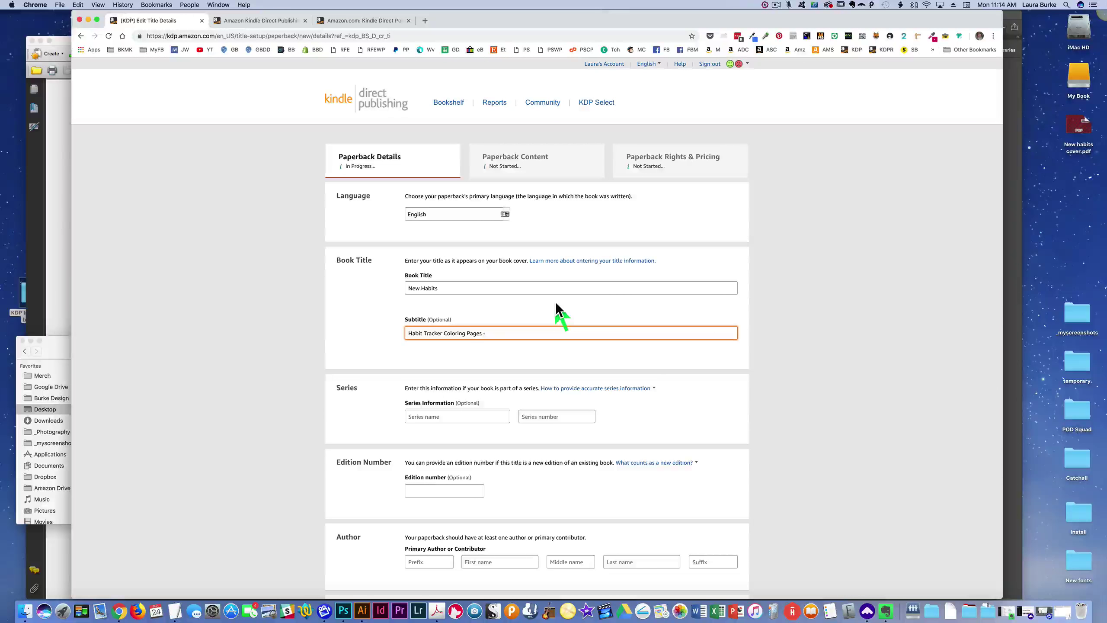
pyautogui.write('- 200 Pages, 3 New Habits Per Page, 6x9')
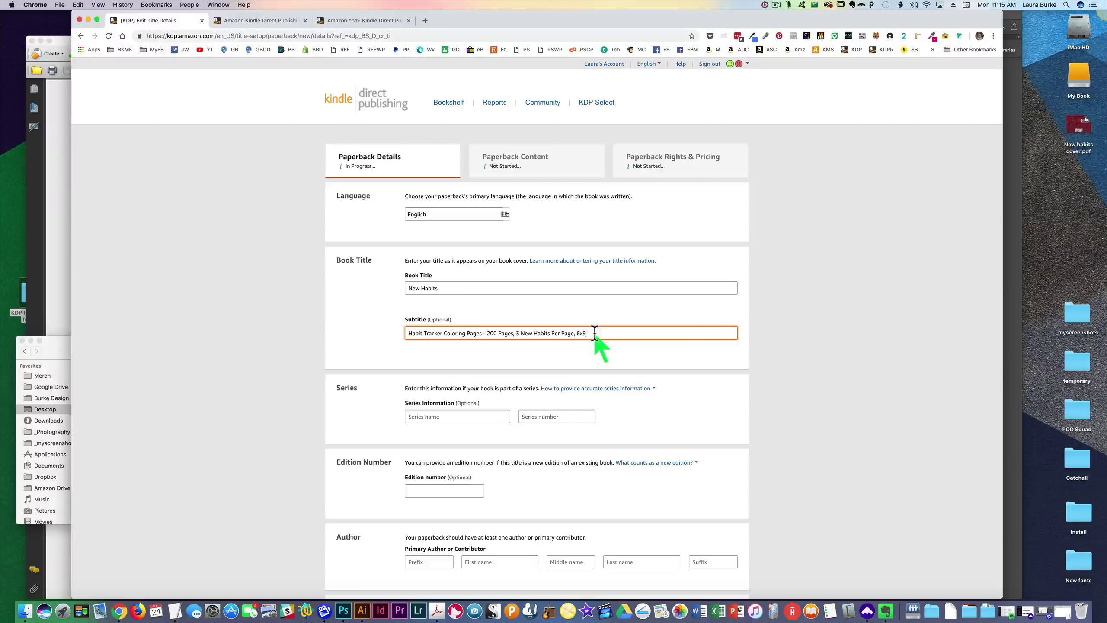
# Fill in the primary author's first and last name, leaving series and edition number blank.
pyautogui.scroll(-1, 629, 347)
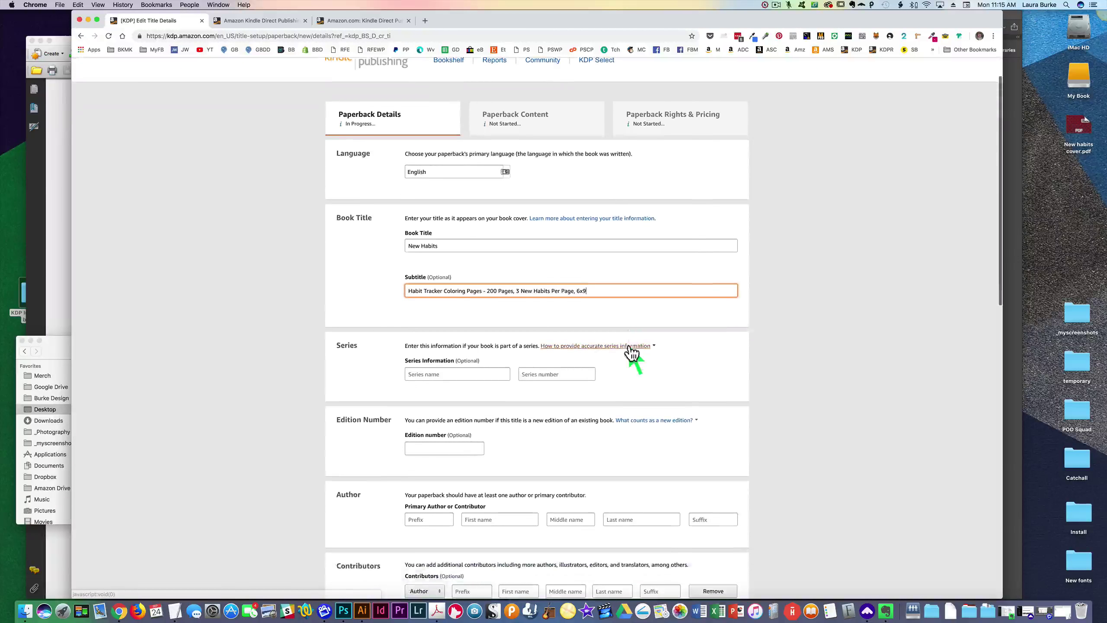
pyautogui.scroll(-2, 759, 340)
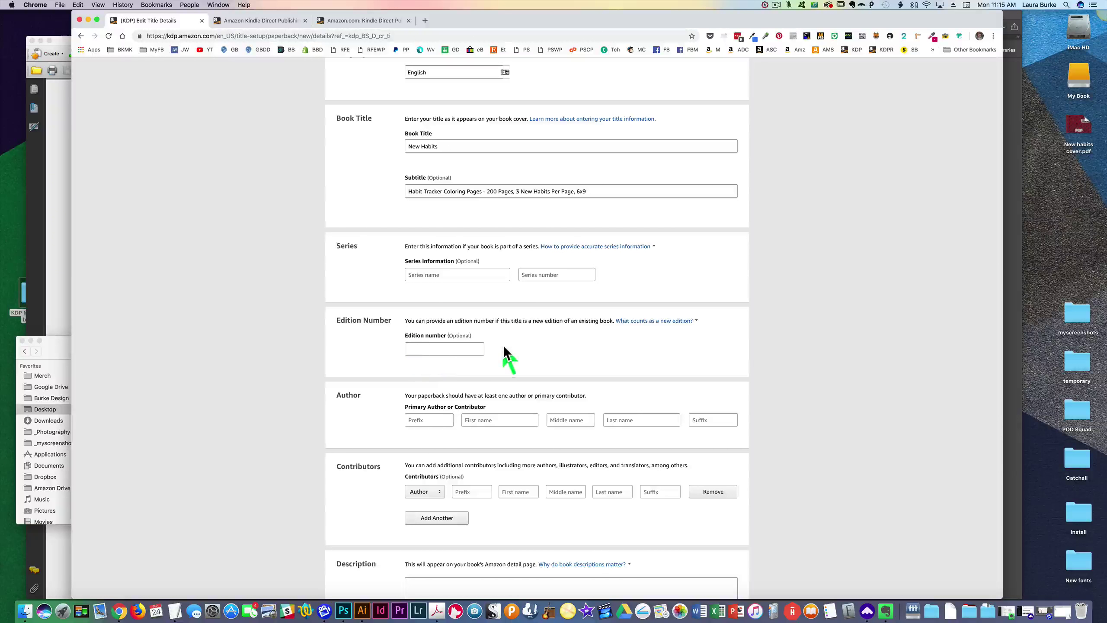
pyautogui.scroll(-1, 505, 349)
pyautogui.scroll(-1, 505, 348)
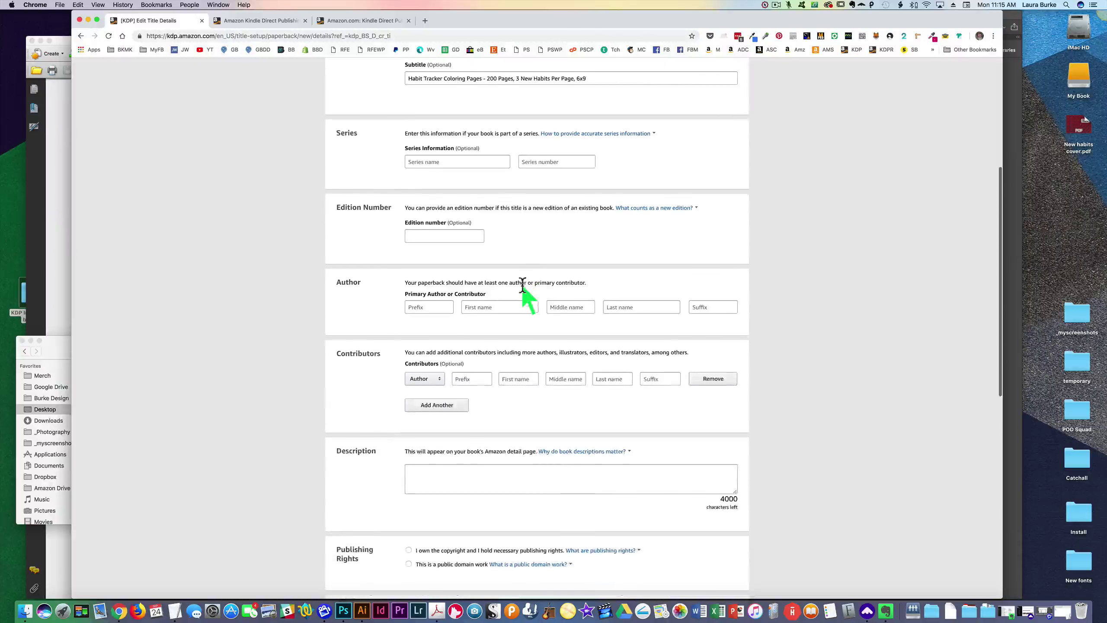
pyautogui.click(484, 307)
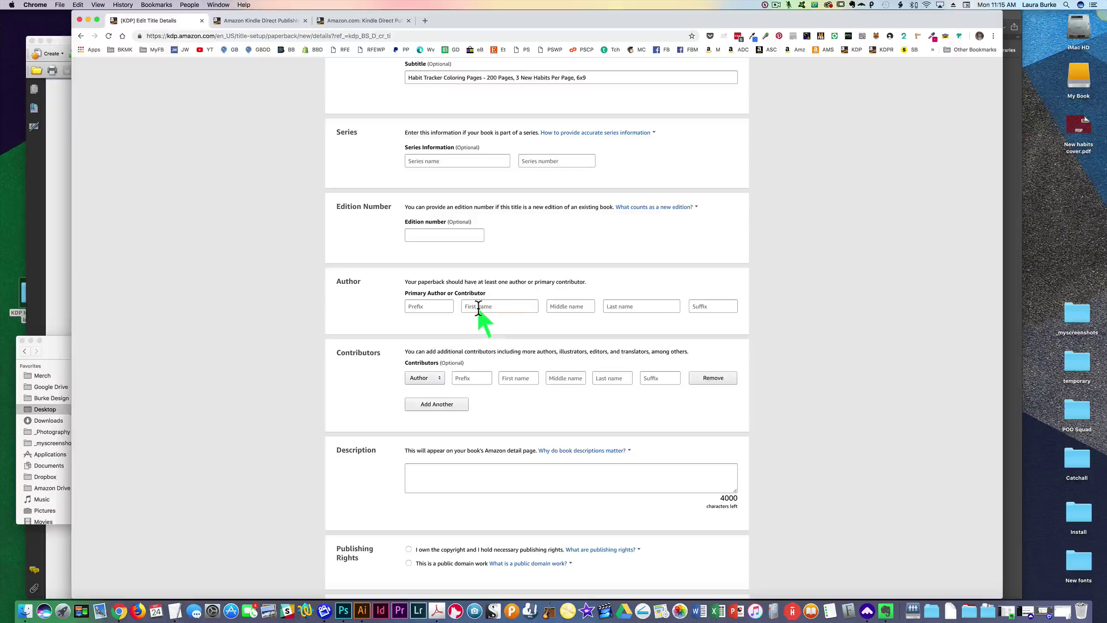
pyautogui.write('Laura')
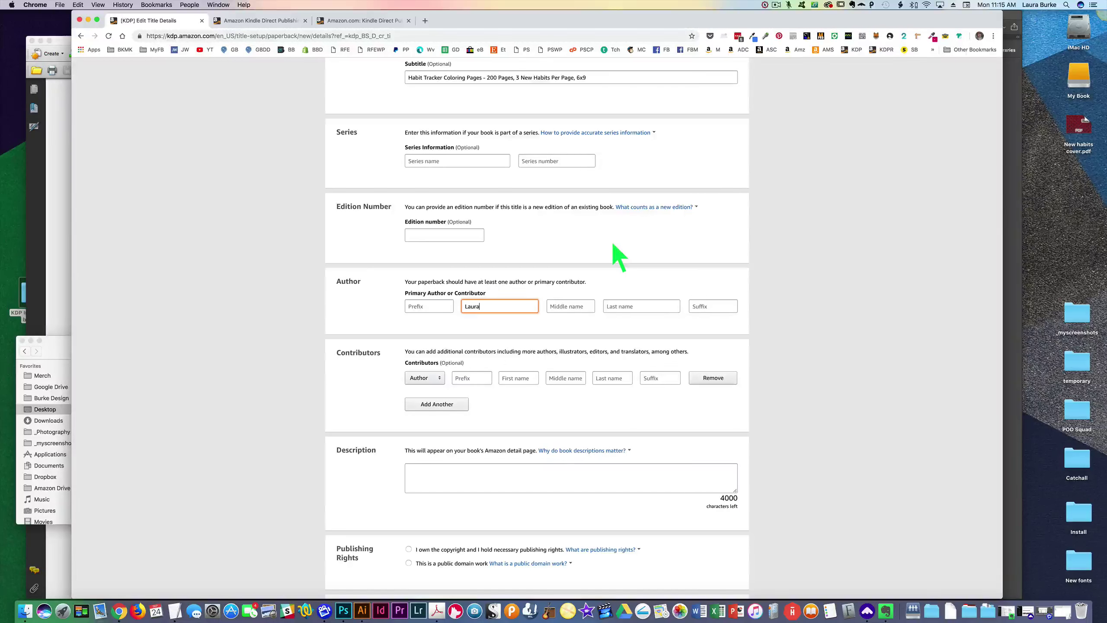
pyautogui.press('Tab')
pyautogui.press('Tab')
pyautogui.write('B')
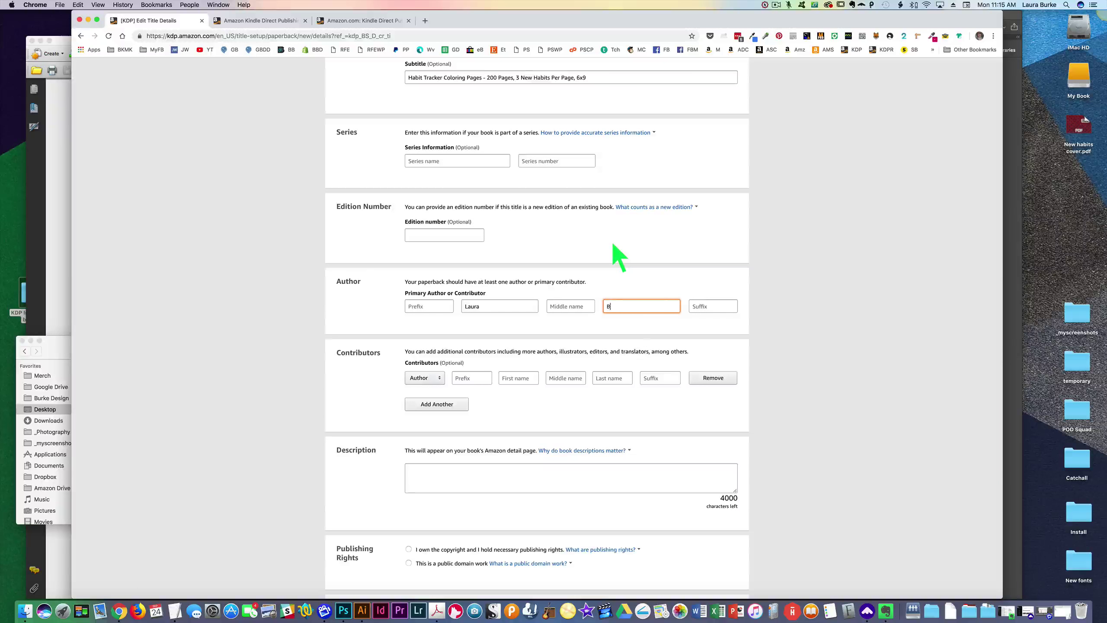
# Copy the two paragraphs about the 200-page prompt journal from the TextEdit note into the book's description.
pyautogui.scroll(-3, 610, 258)
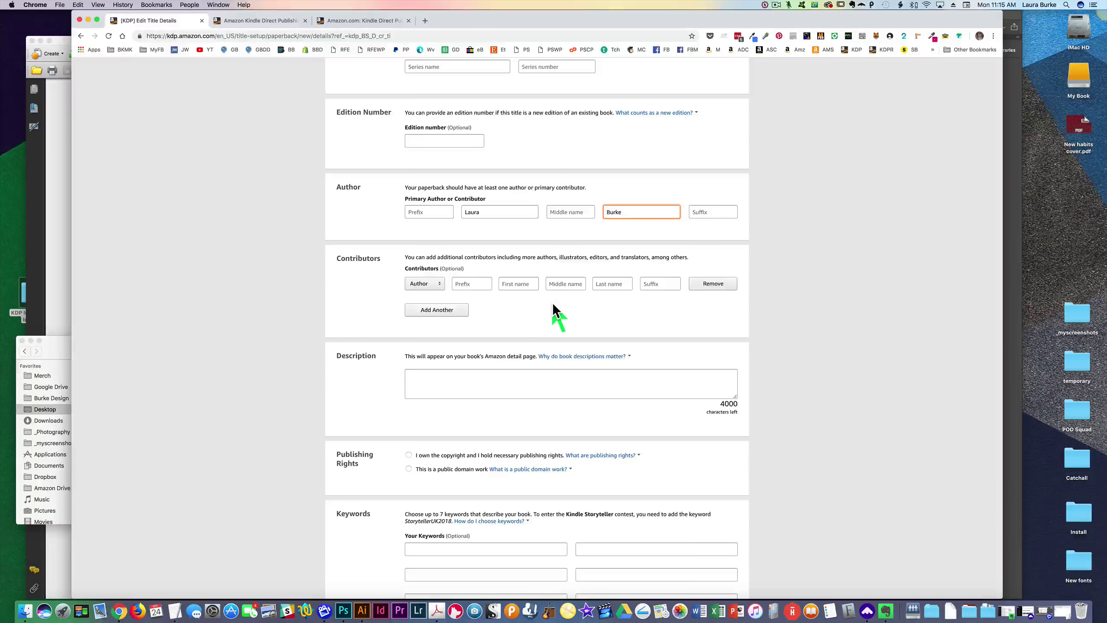
pyautogui.scroll(-2, 554, 314)
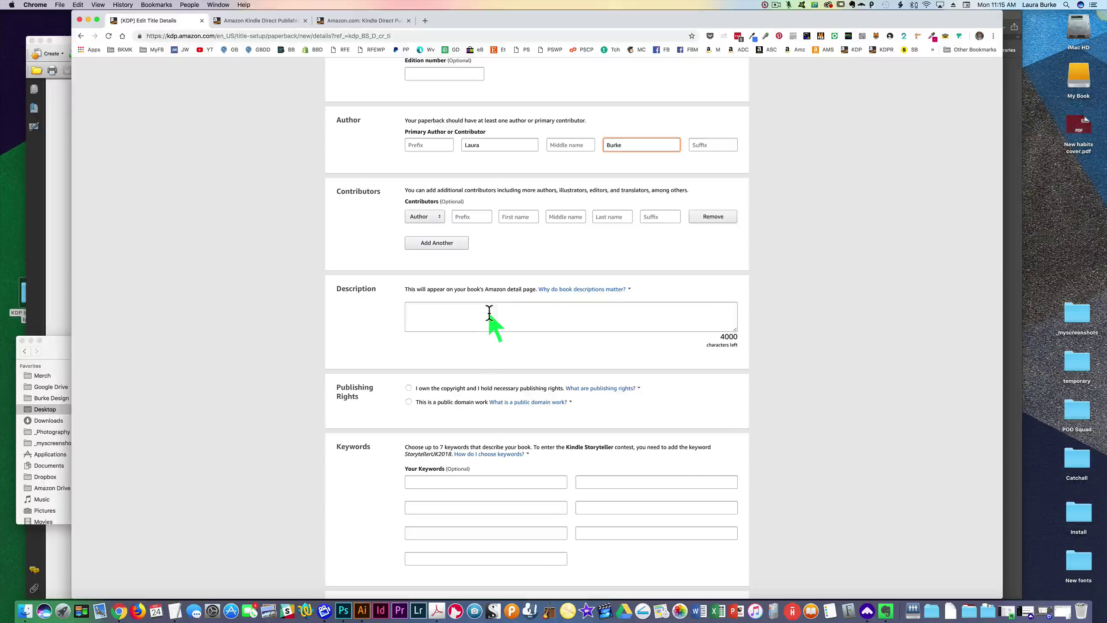
pyautogui.click(1063, 611)
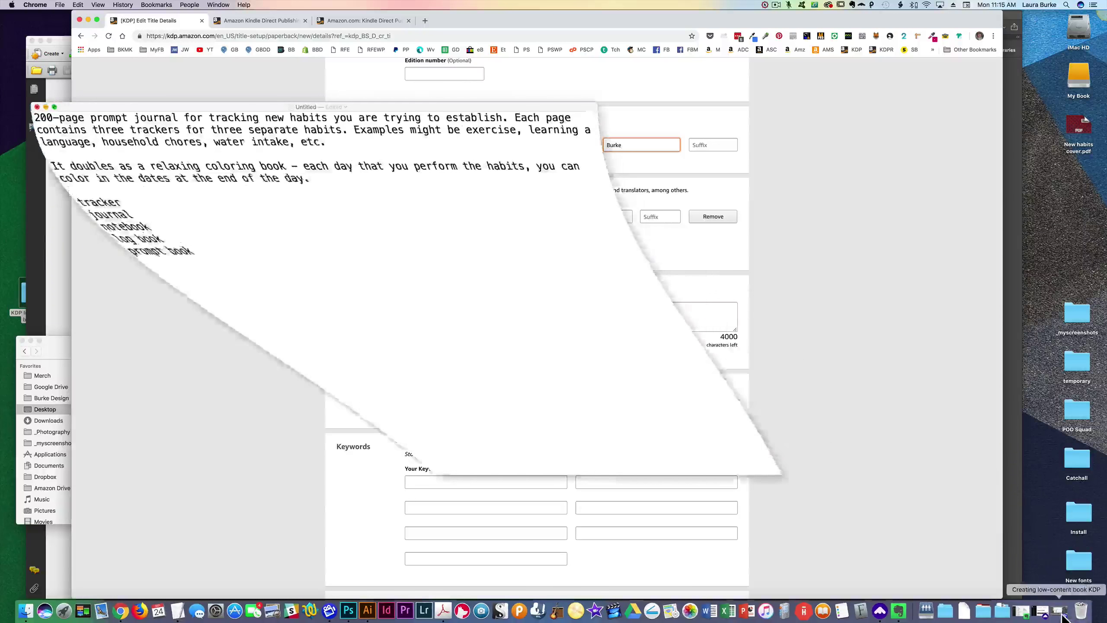
pyautogui.moveTo(298, 183); pyautogui.dragTo(33, 116)
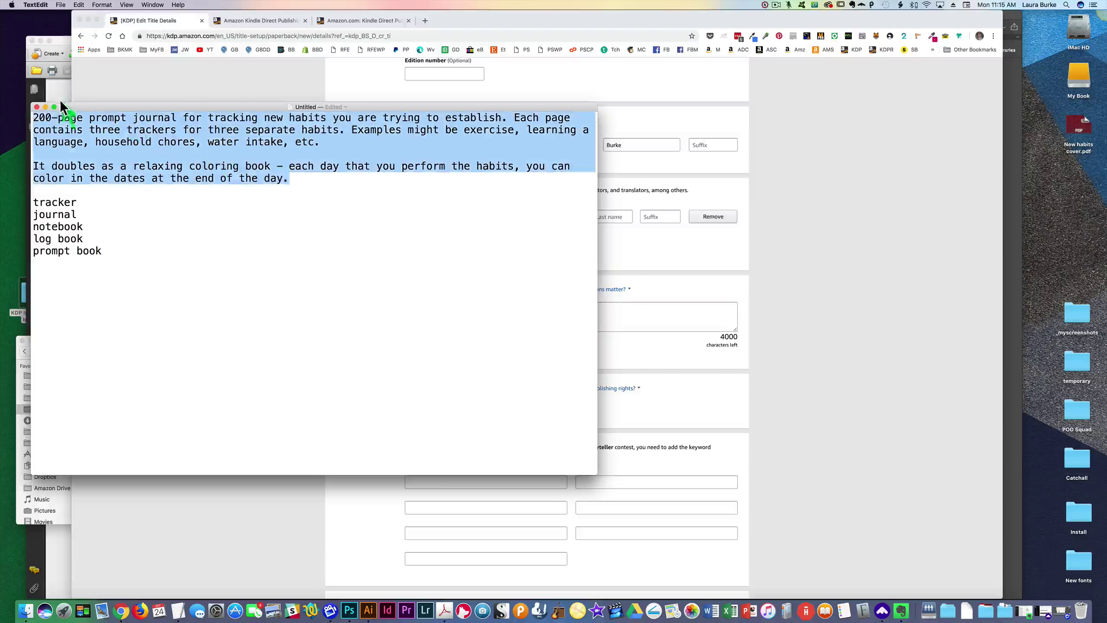
pyautogui.press('super+Tab')
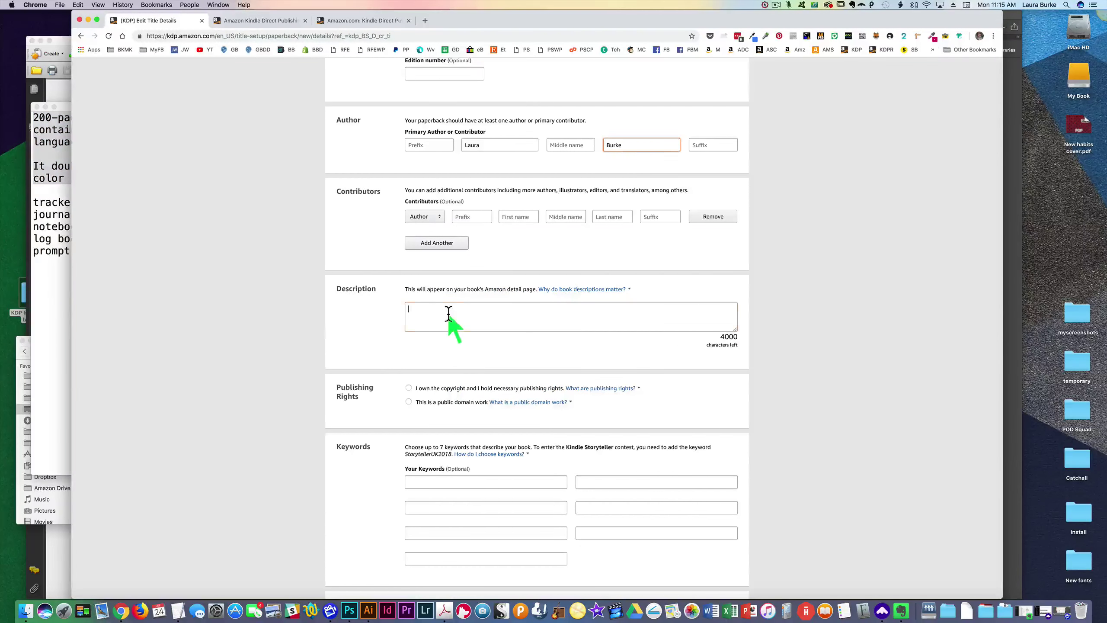
pyautogui.click(447, 316)
pyautogui.press('super+v')
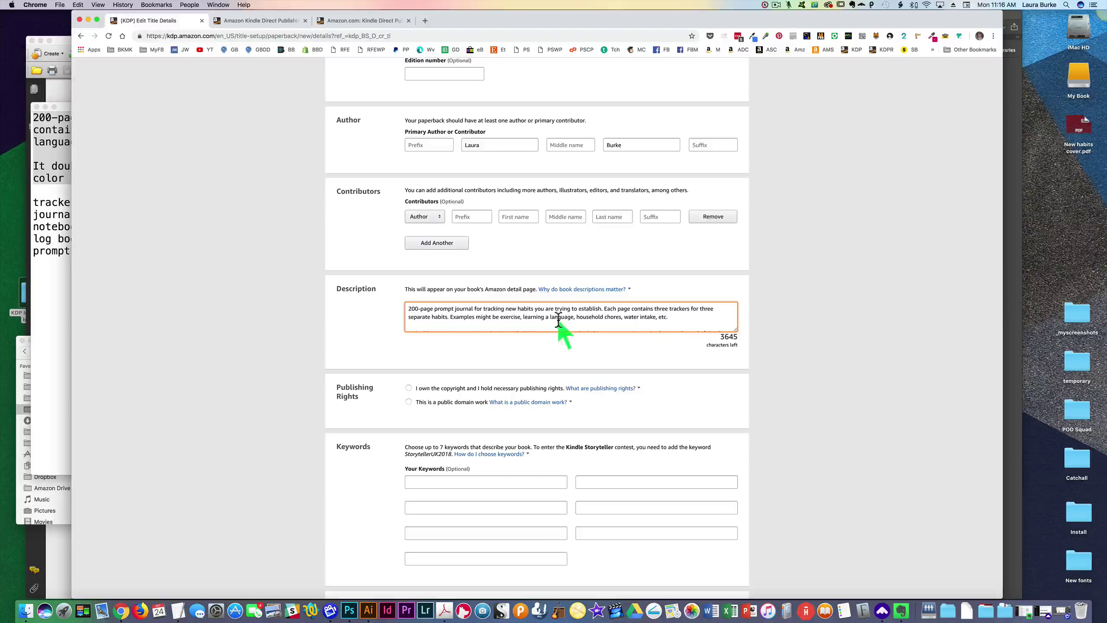
pyautogui.scroll(-2, 685, 325)
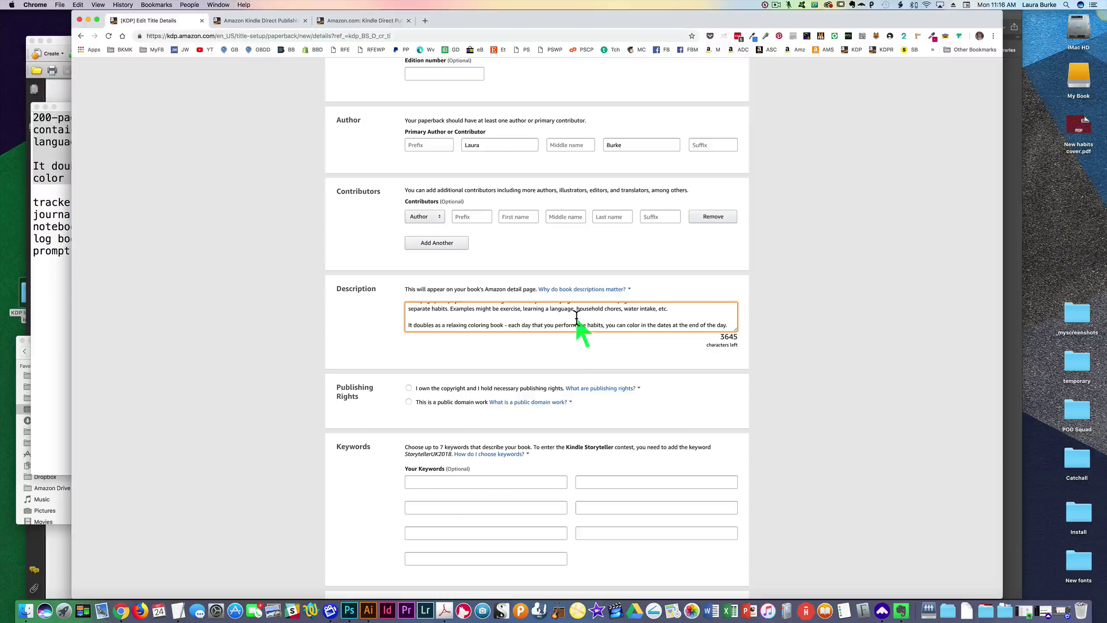
pyautogui.scroll(3, 579, 318)
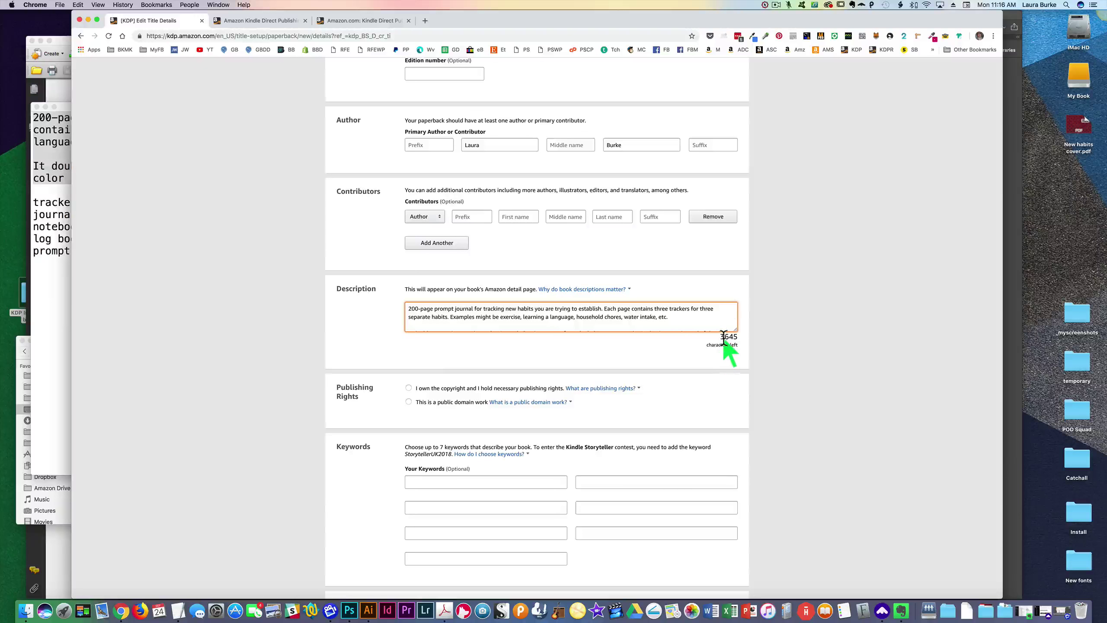
# Check the pasted description and declare that you own the copyright and hold the necessary publishing rights.
pyautogui.scroll(-2, 638, 316)
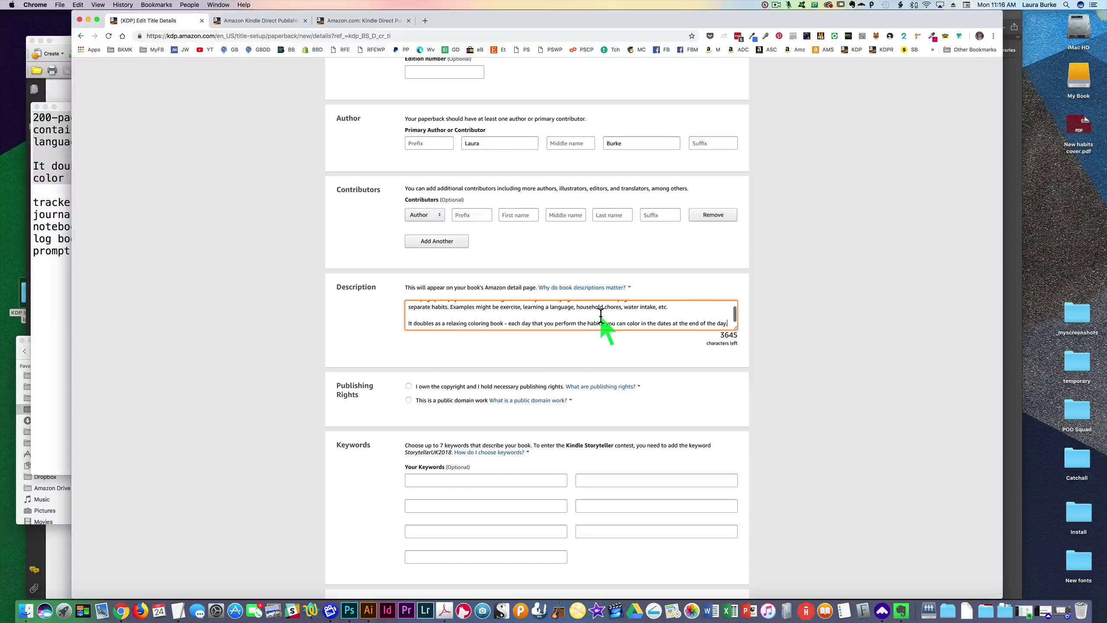
pyautogui.scroll(2, 593, 316)
pyautogui.scroll(-2, 580, 313)
pyautogui.scroll(-2, 580, 313)
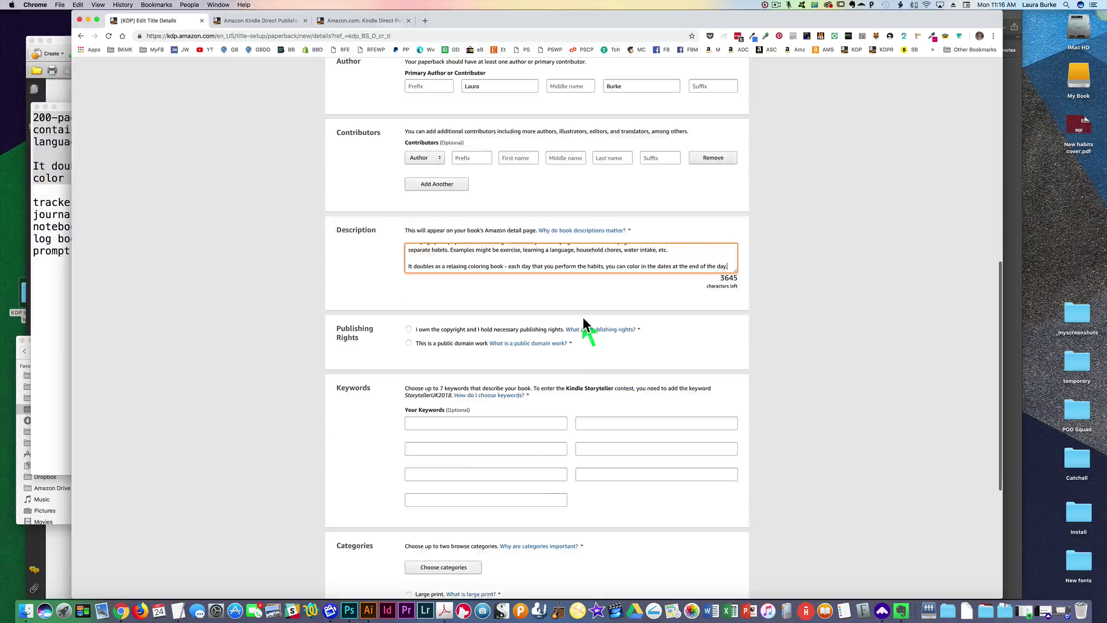
pyautogui.click(409, 330)
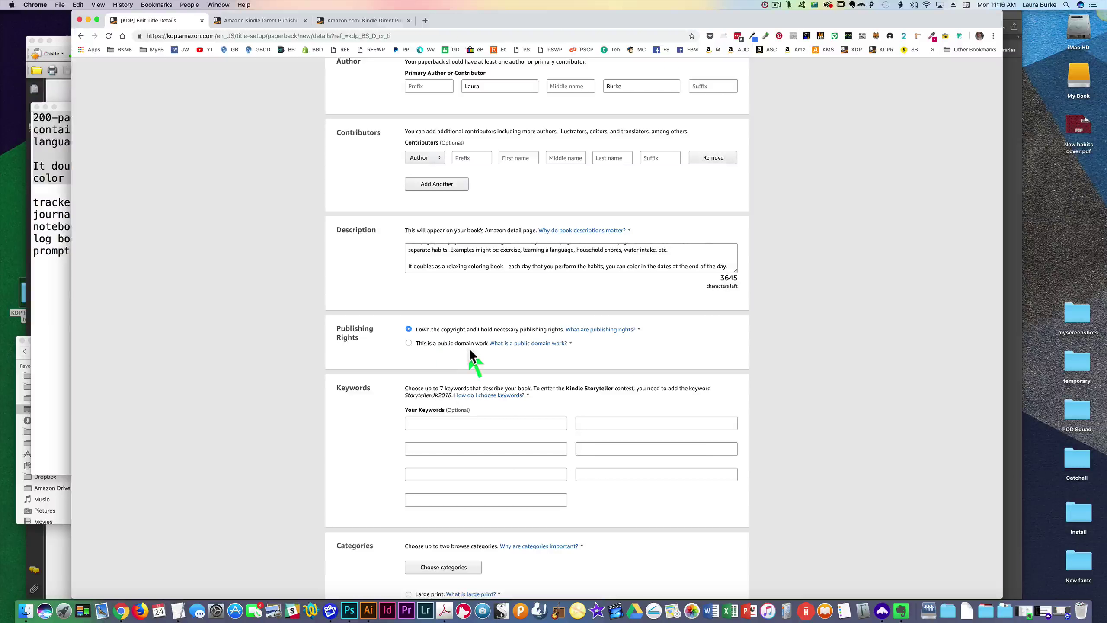
# Move the browser window to uncover the keyword ideas in TextEdit, and enter habit tracker and Habit tracking journal as the first two keywords.
pyautogui.scroll(-5, 607, 369)
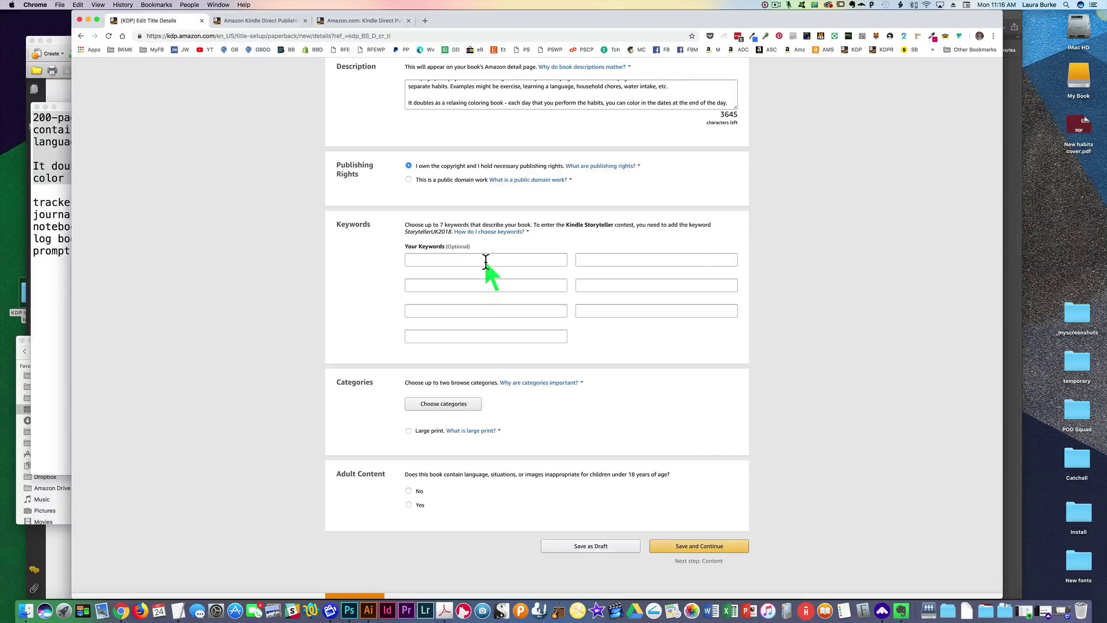
pyautogui.click(42, 275)
pyautogui.click(113, 246)
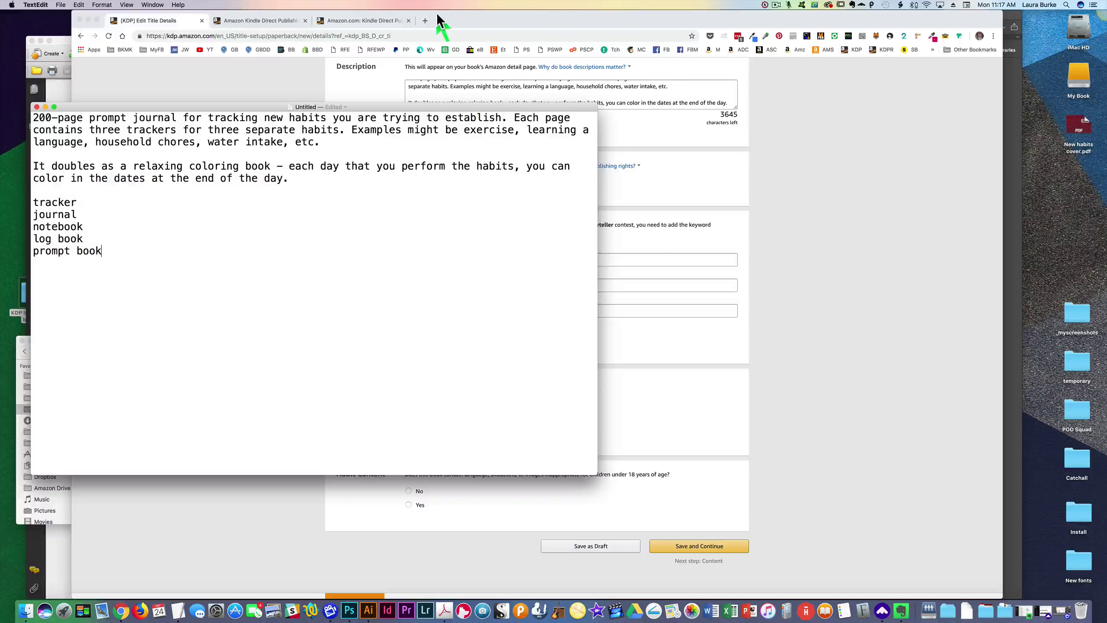
pyautogui.moveTo(487, 31); pyautogui.dragTo(525, 10)
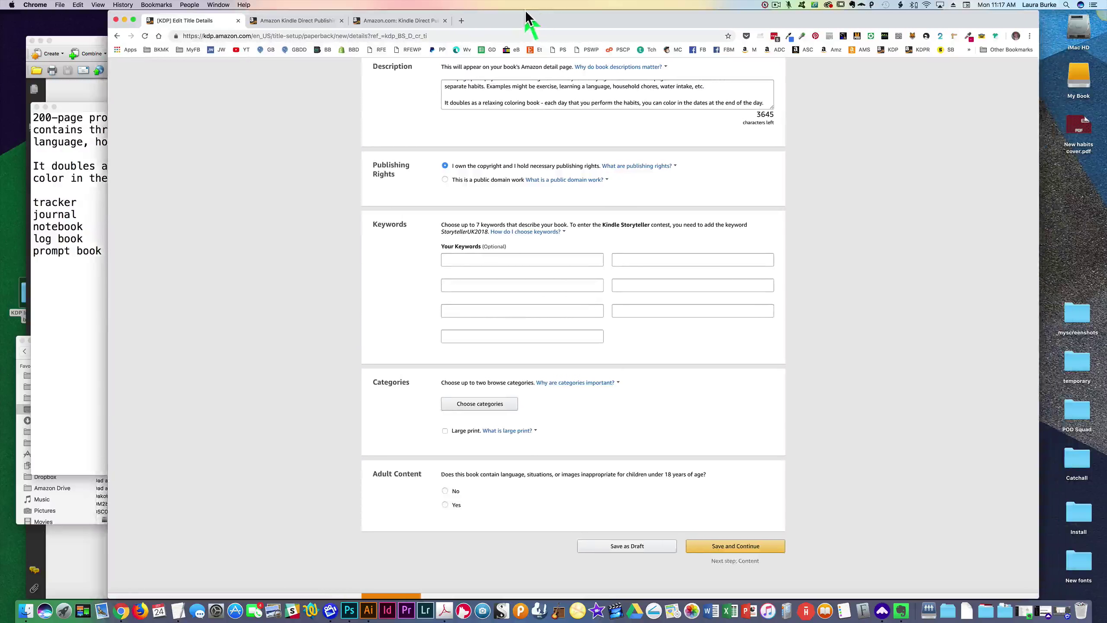
pyautogui.click(546, 260)
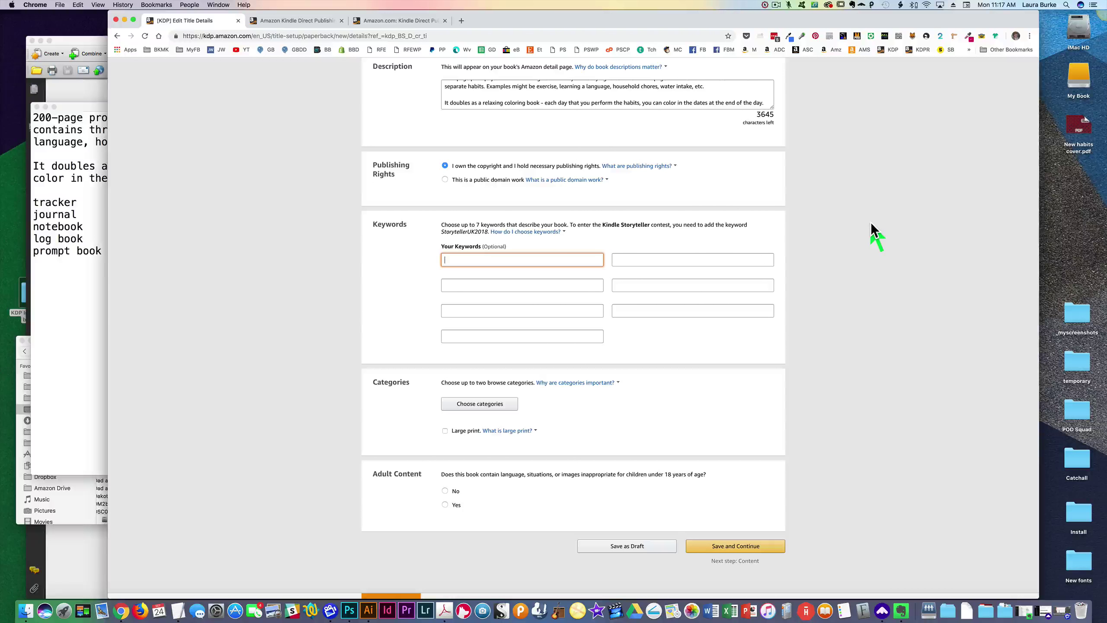
pyautogui.write('habit tracker')
pyautogui.press('Tab')
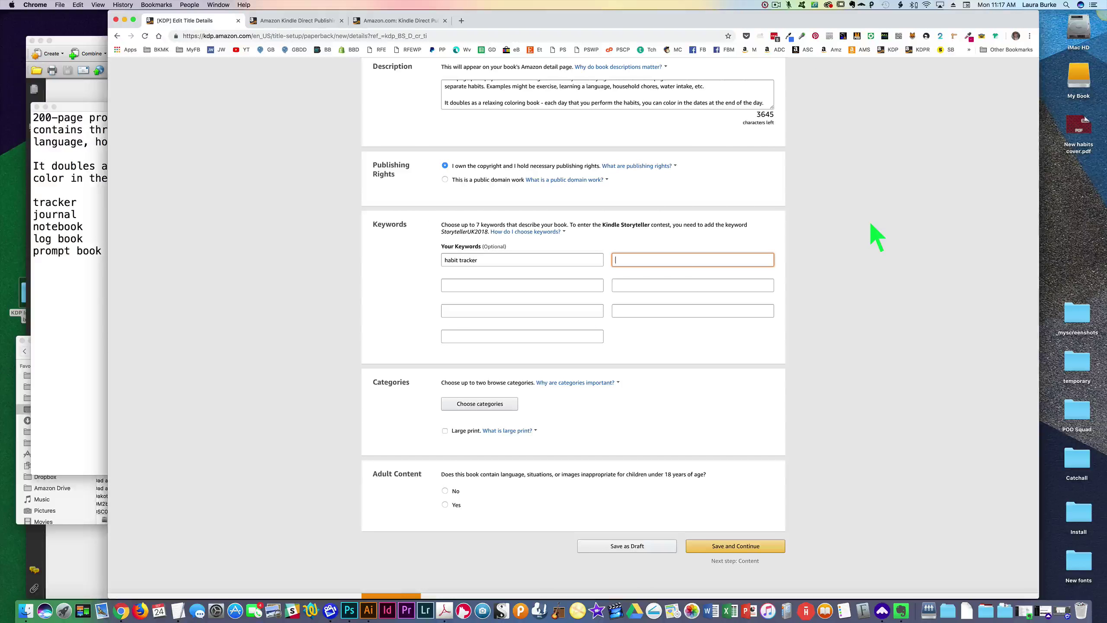
pyautogui.write('Habit tracking journal')
pyautogui.press('Tab')
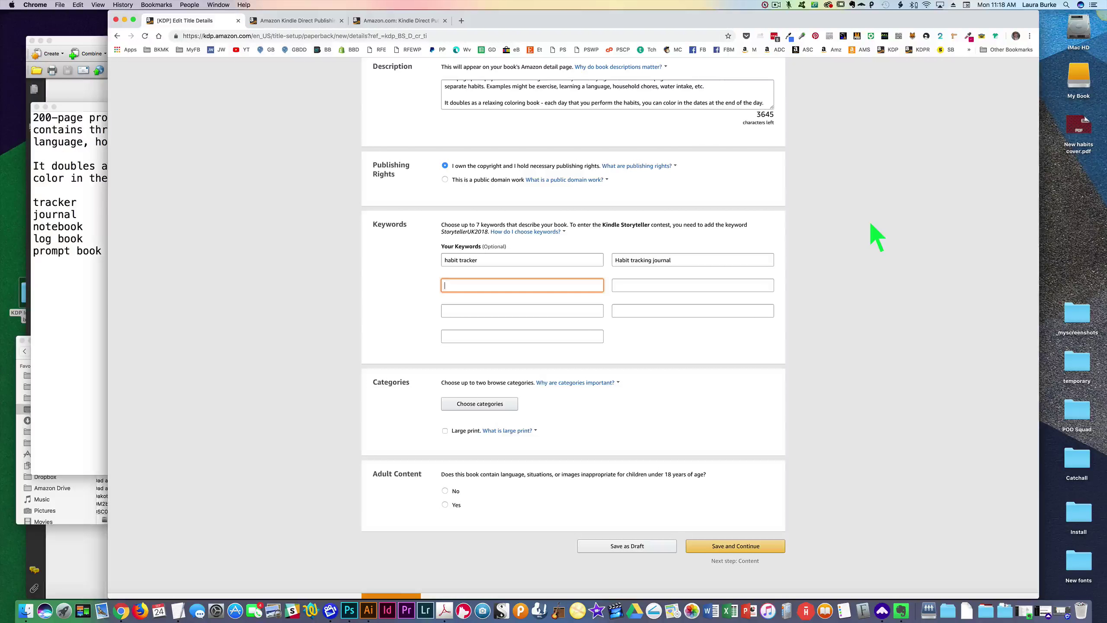
# Enter New Year's resolution journal, new habits notebook, habit log book, goal tracking prompt book and goal journaling as the remaining five keywords.
pyautogui.write("New Year's resolution journal")
pyautogui.press('Tab')
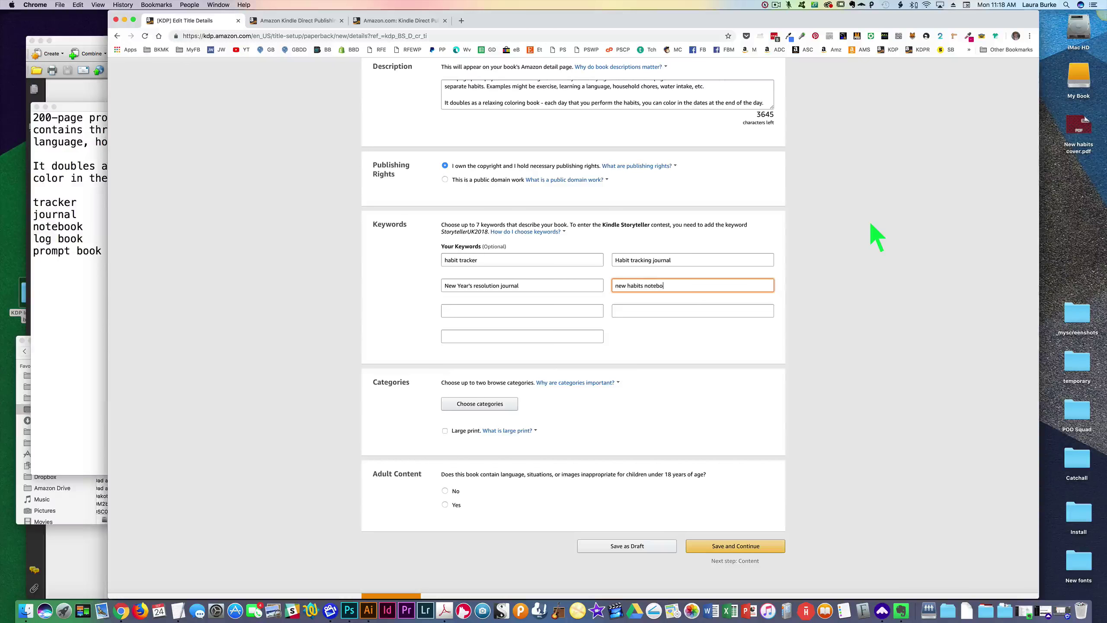
pyautogui.press('Tab')
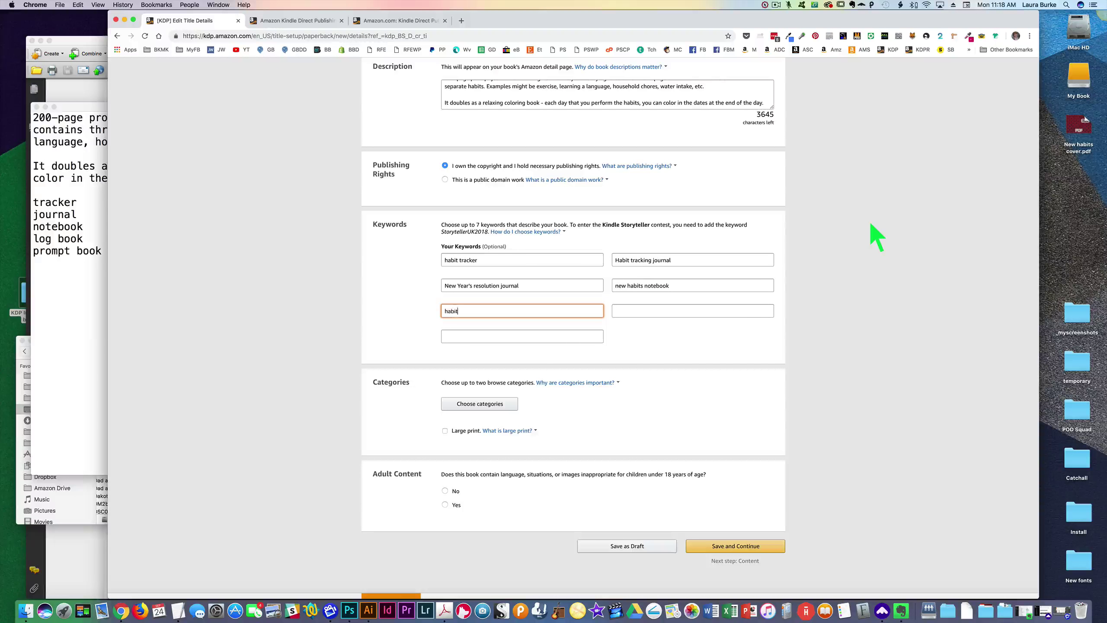
pyautogui.write('habit log book')
pyautogui.press('Tab')
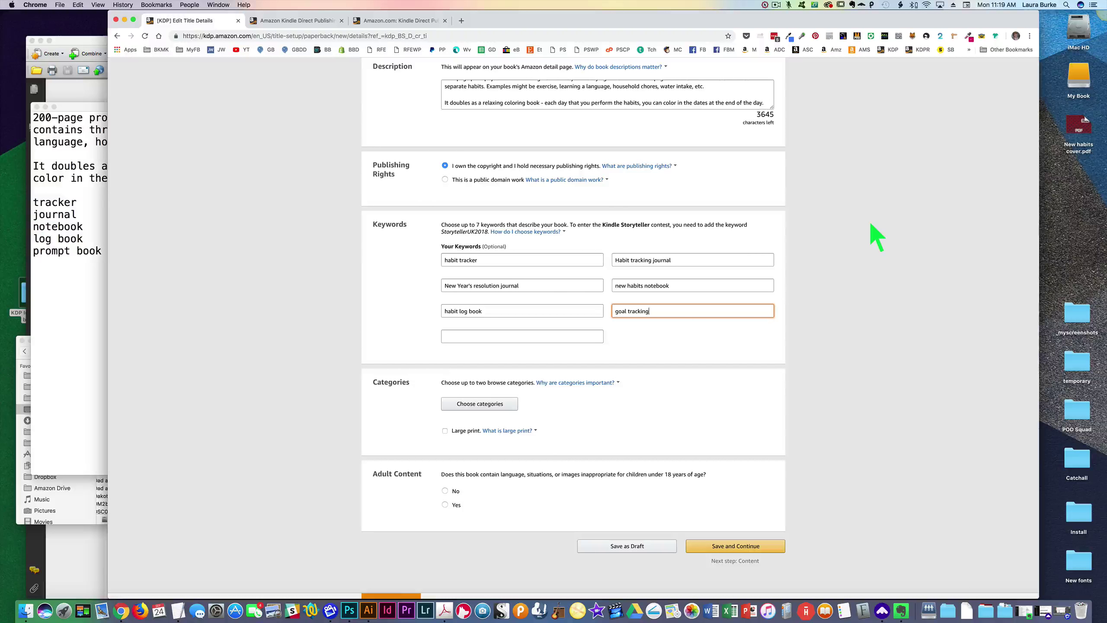
pyautogui.write('prompt book')
pyautogui.press('Tab')
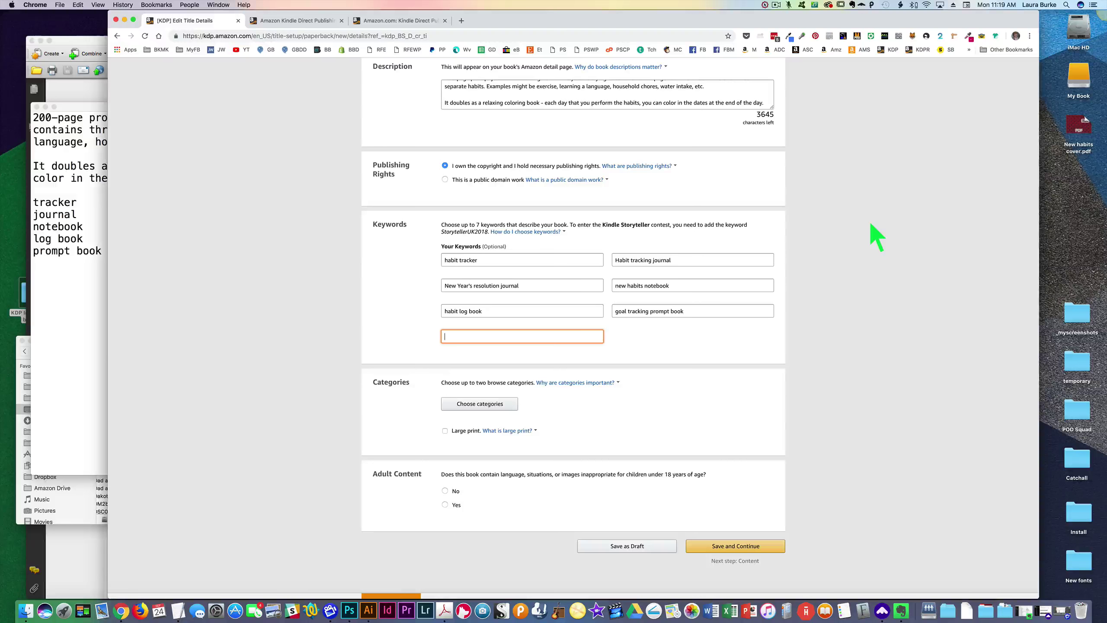
pyautogui.write('goal journaling')
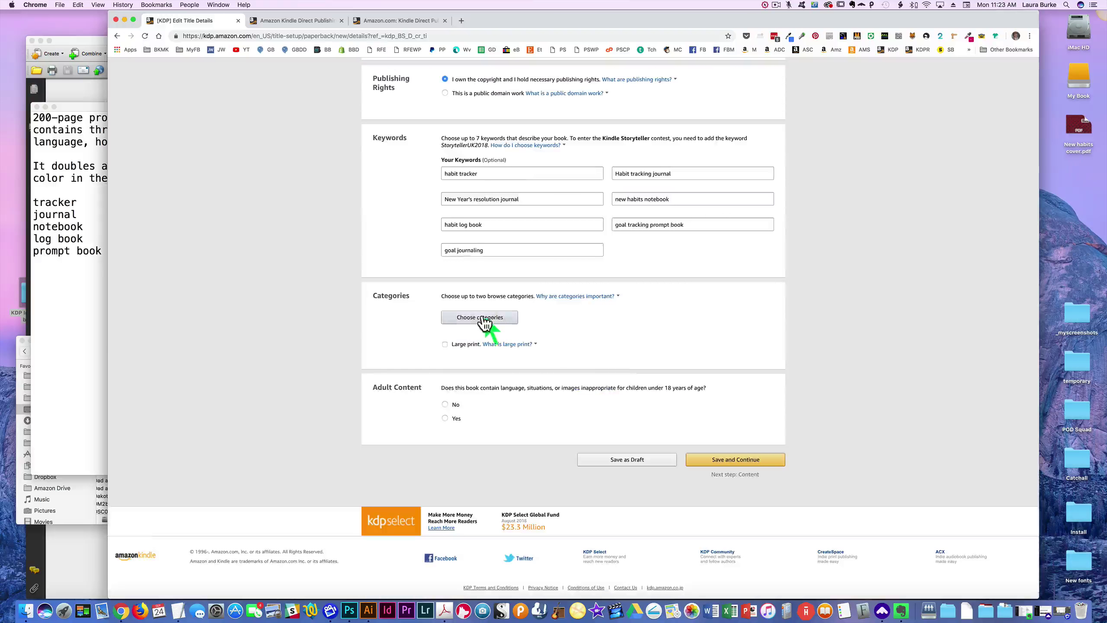
# Choose Nonfiction > Self-Help > Personal Growth > Success as the book's first browse category.
pyautogui.click(482, 318)
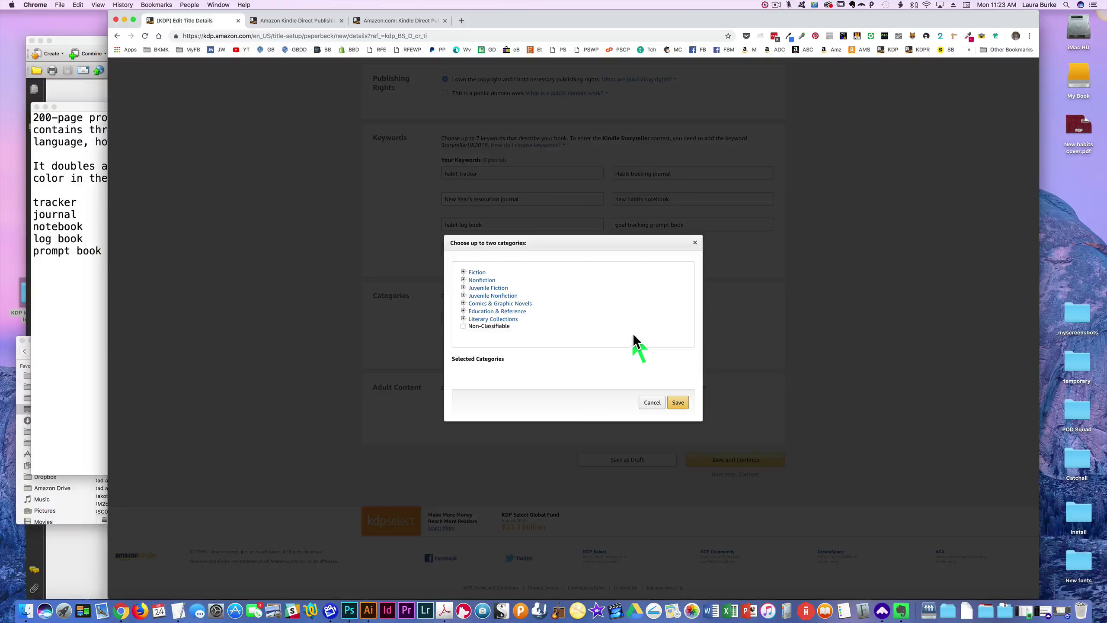
pyautogui.click(481, 279)
pyautogui.scroll(-5, 579, 290)
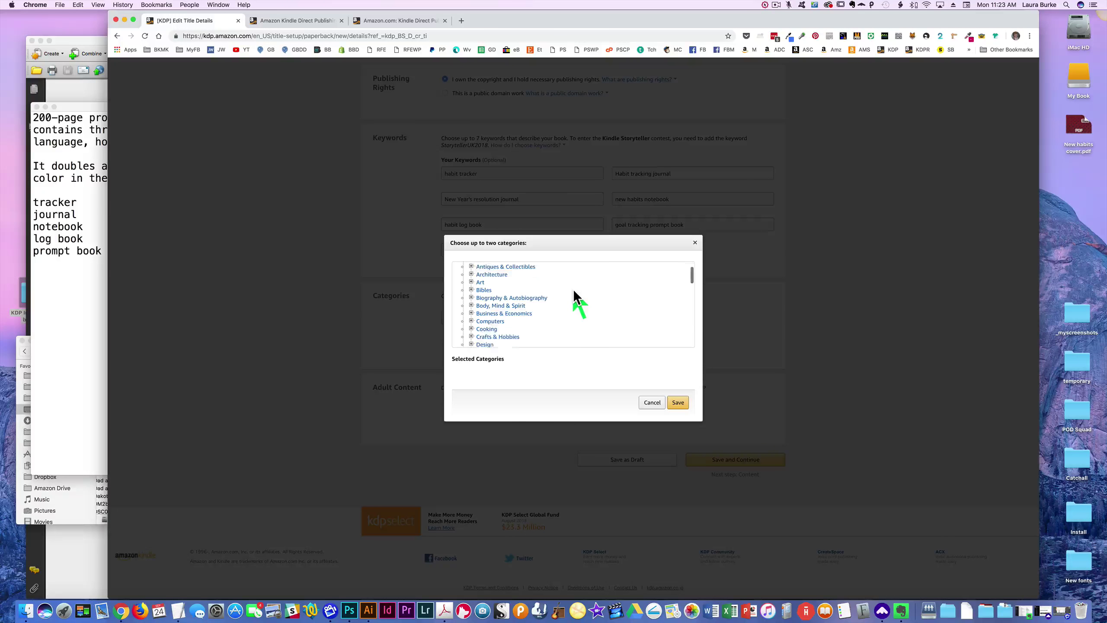
pyautogui.scroll(-8, 566, 291)
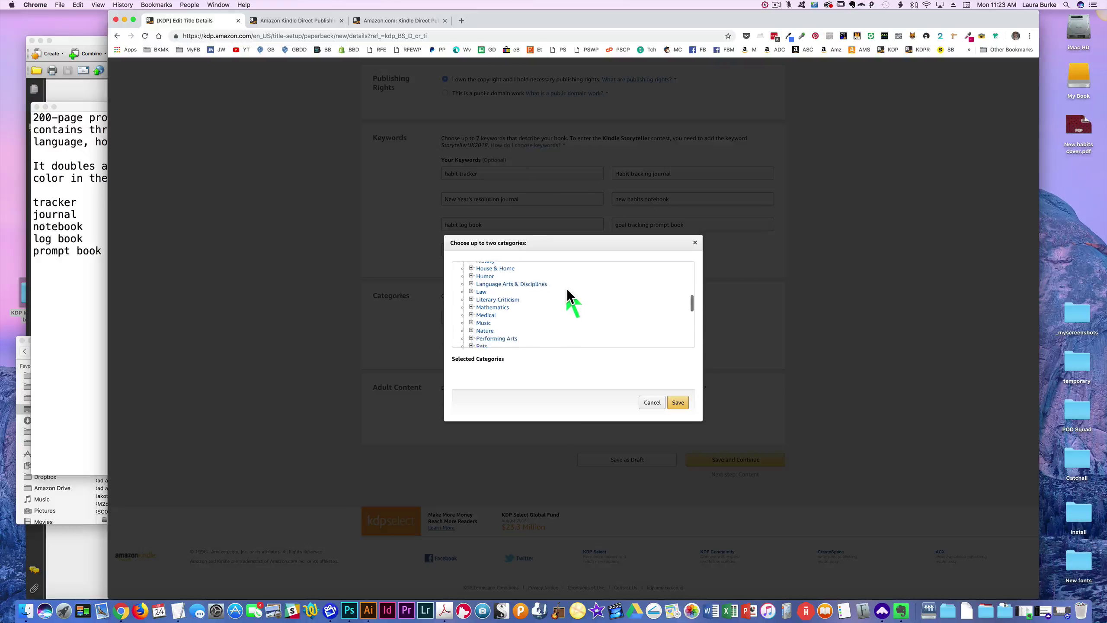
pyautogui.scroll(-3, 566, 290)
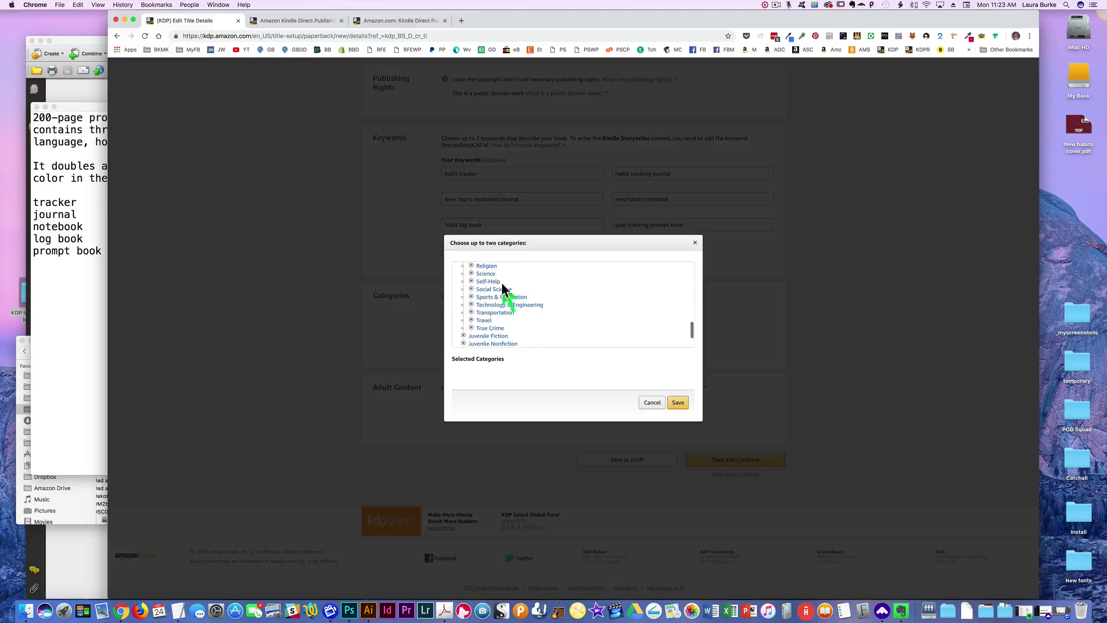
pyautogui.click(488, 281)
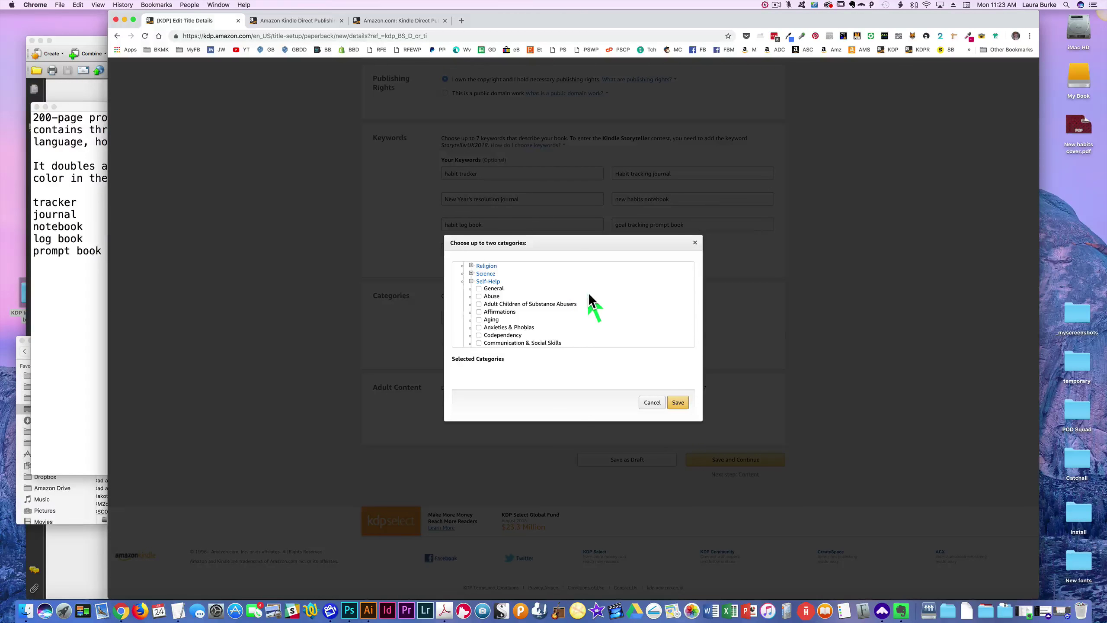
pyautogui.scroll(-1, 592, 296)
pyautogui.scroll(-5, 596, 301)
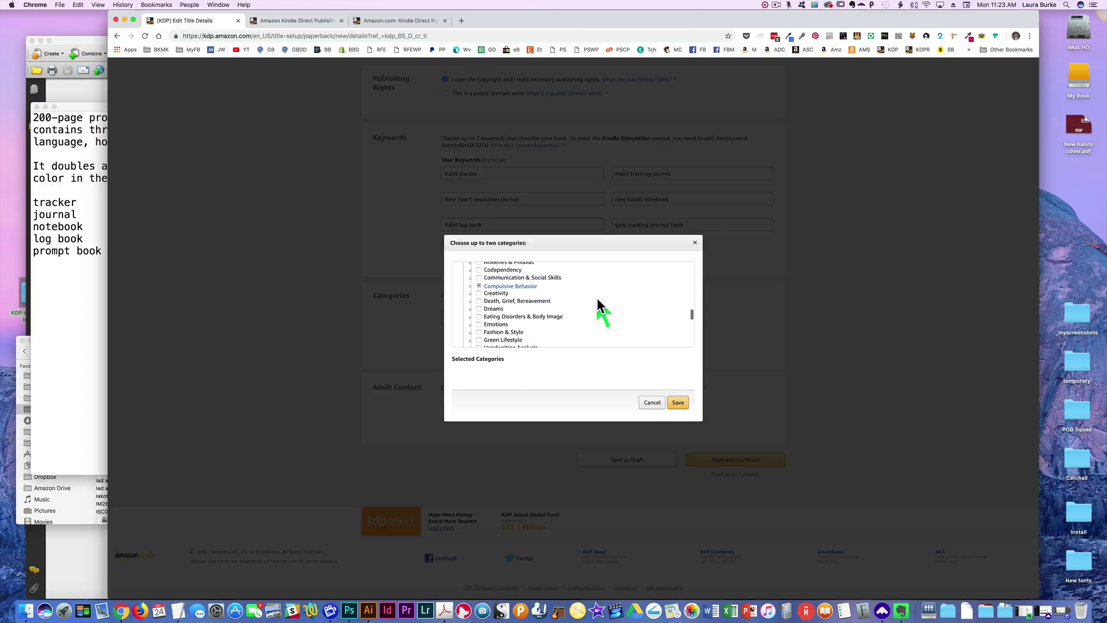
pyautogui.scroll(-3, 598, 304)
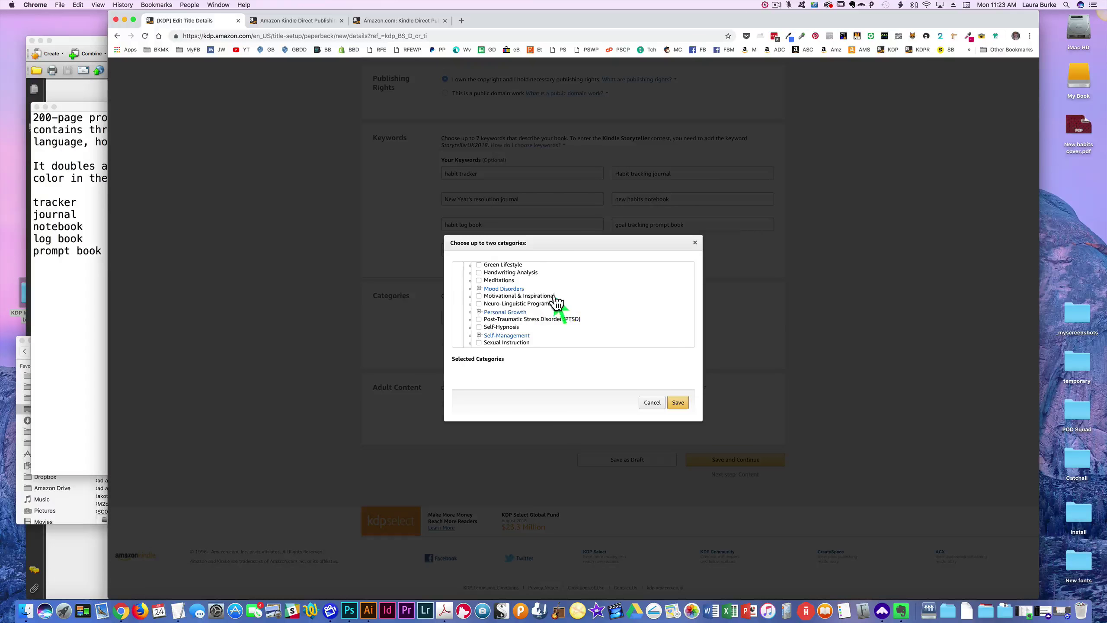
pyautogui.scroll(-2, 585, 296)
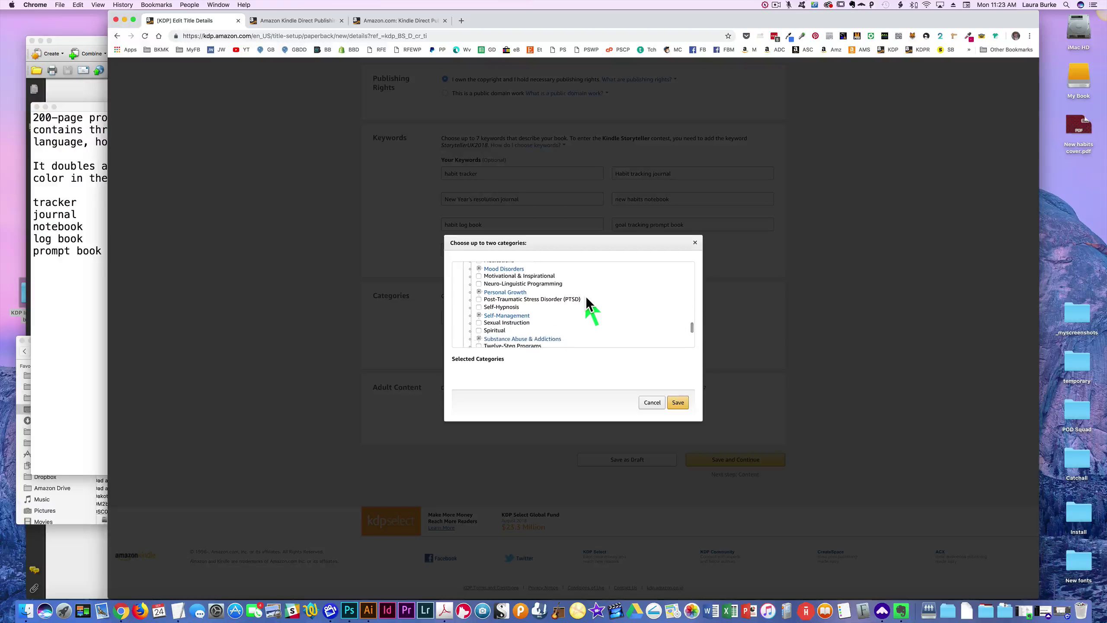
pyautogui.click(500, 288)
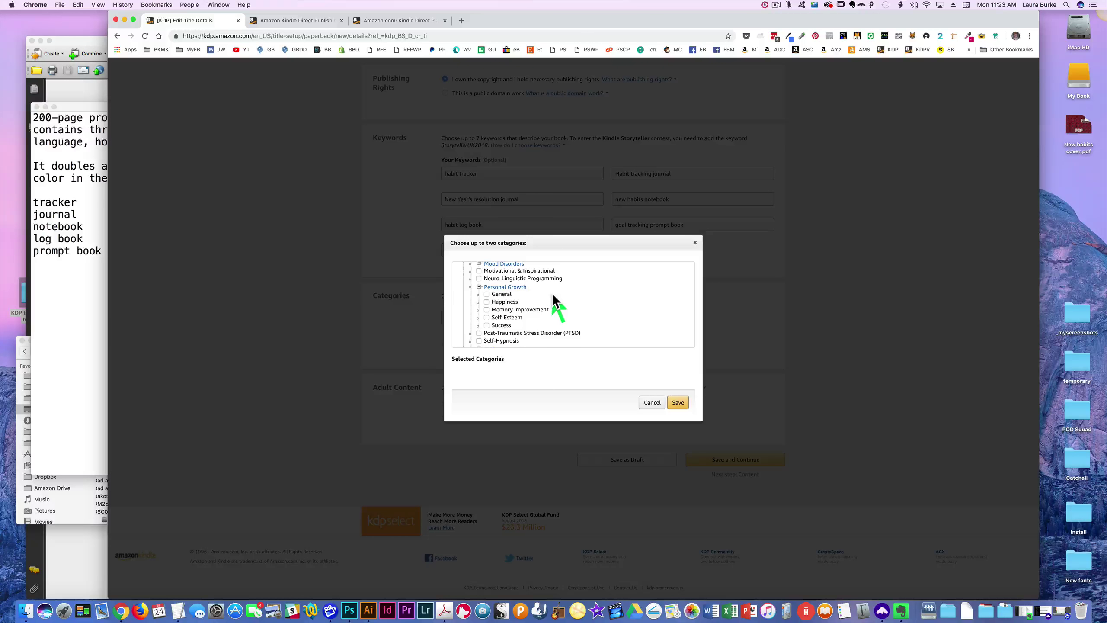
pyautogui.click(487, 325)
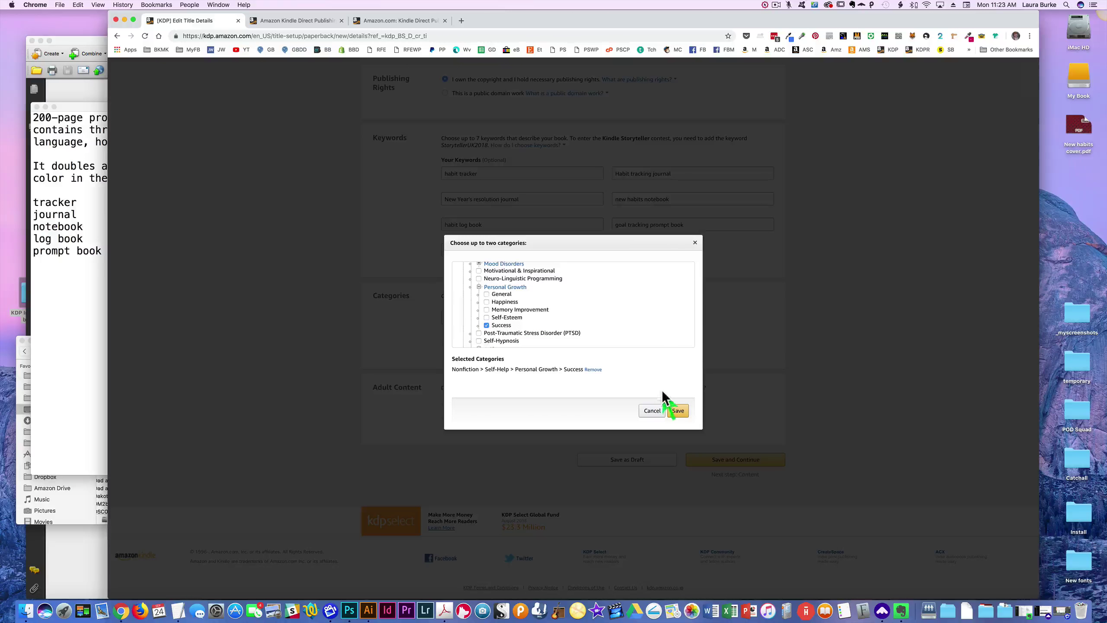
# Add Literary Collections > Diaries & Journals as the second category and save the category selection.
pyautogui.scroll(-3, 550, 301)
pyautogui.scroll(-3, 549, 300)
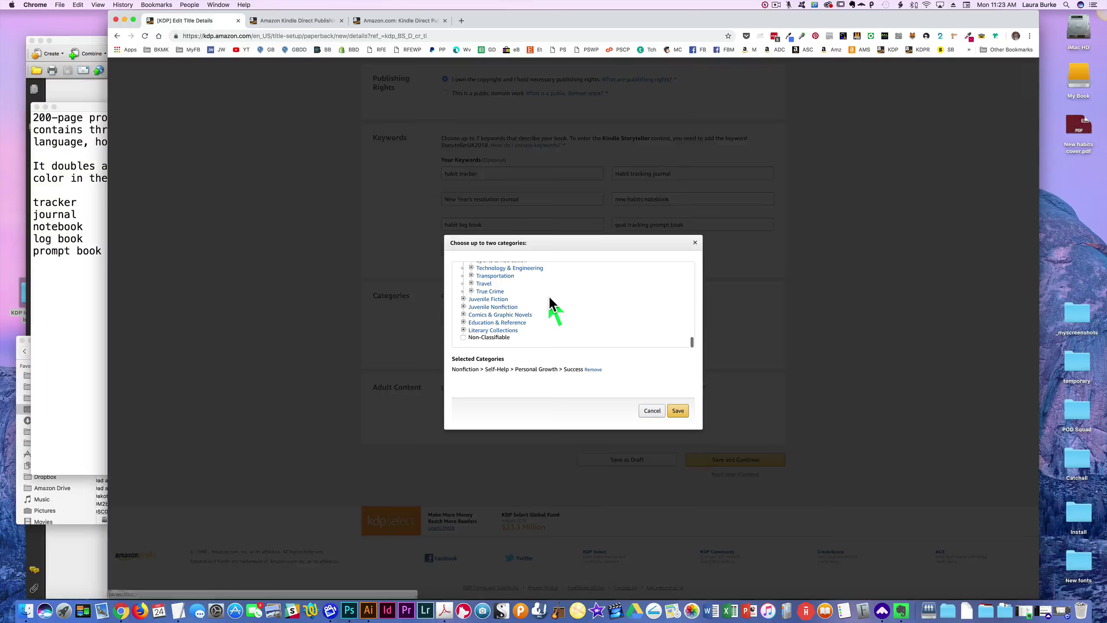
pyautogui.click(489, 331)
pyautogui.scroll(-3, 567, 323)
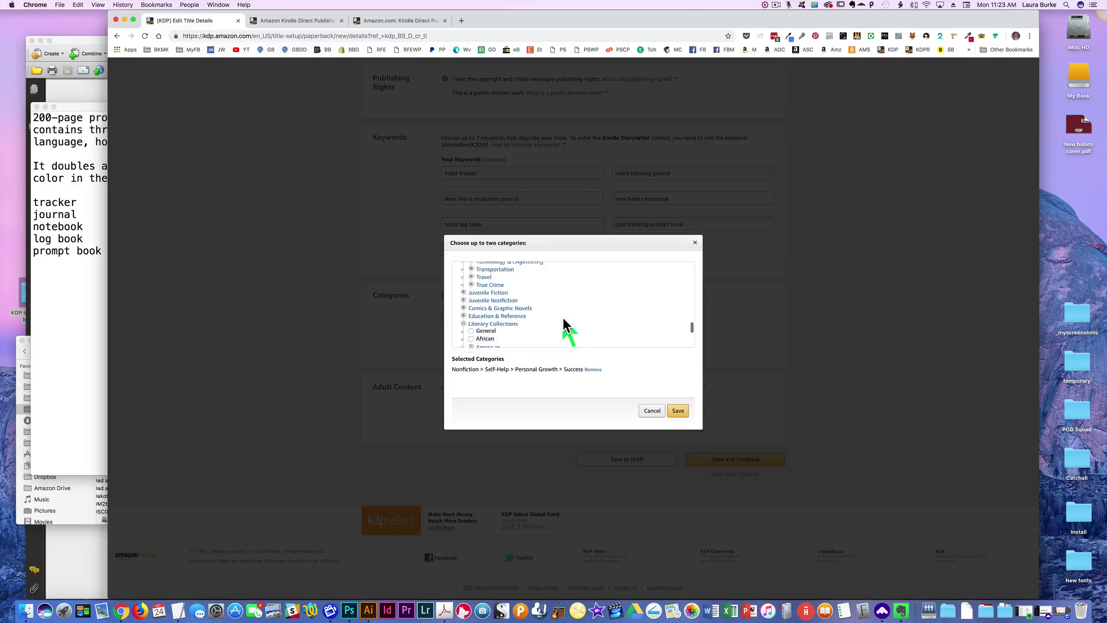
pyautogui.scroll(-1, 549, 312)
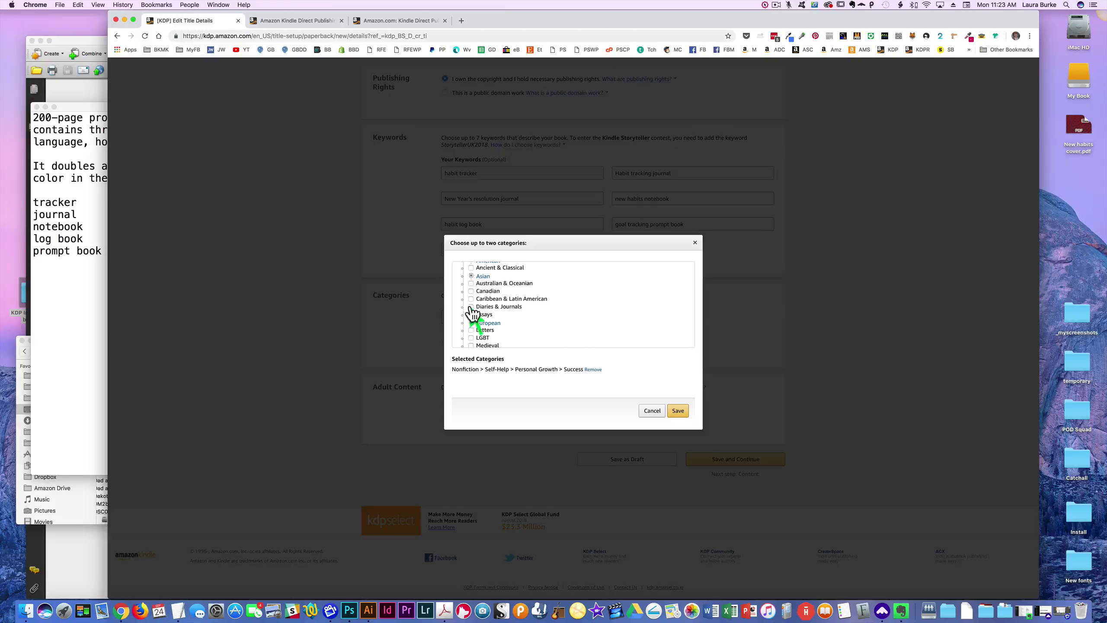
pyautogui.click(472, 307)
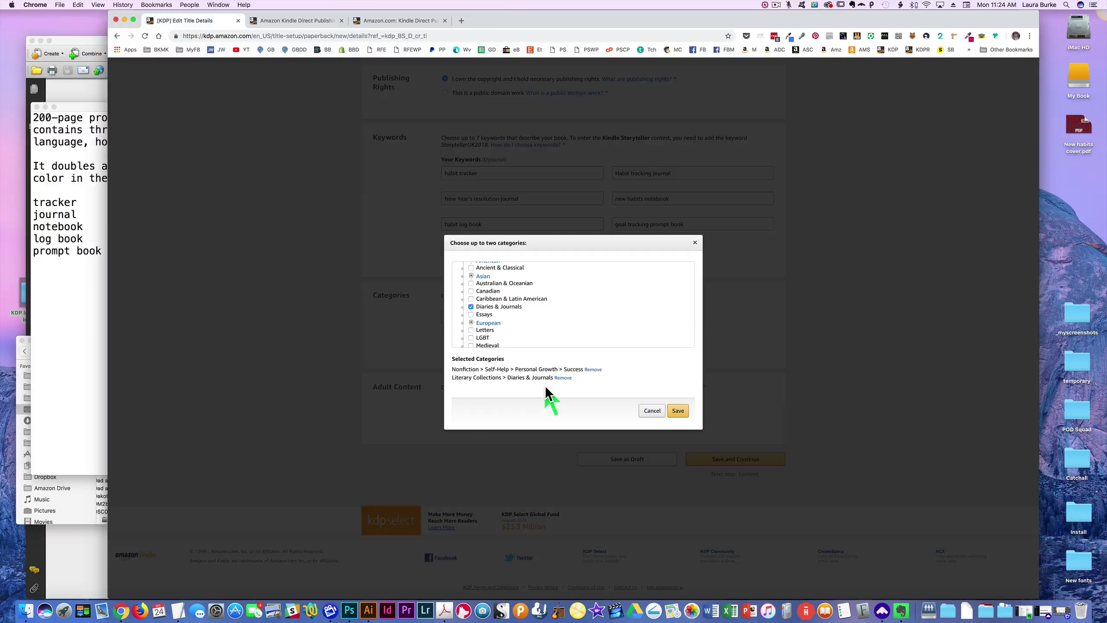
pyautogui.click(686, 413)
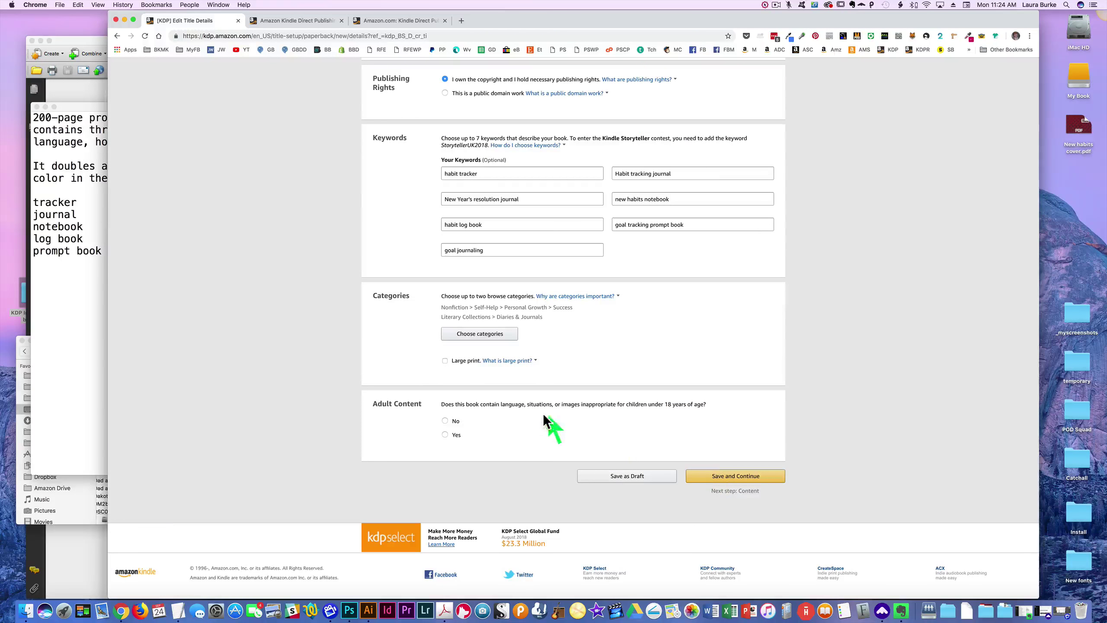
# Answer No to the adult content question and save the details, and assign the paperback a free KDP ISBN.
pyautogui.click(445, 420)
pyautogui.click(735, 478)
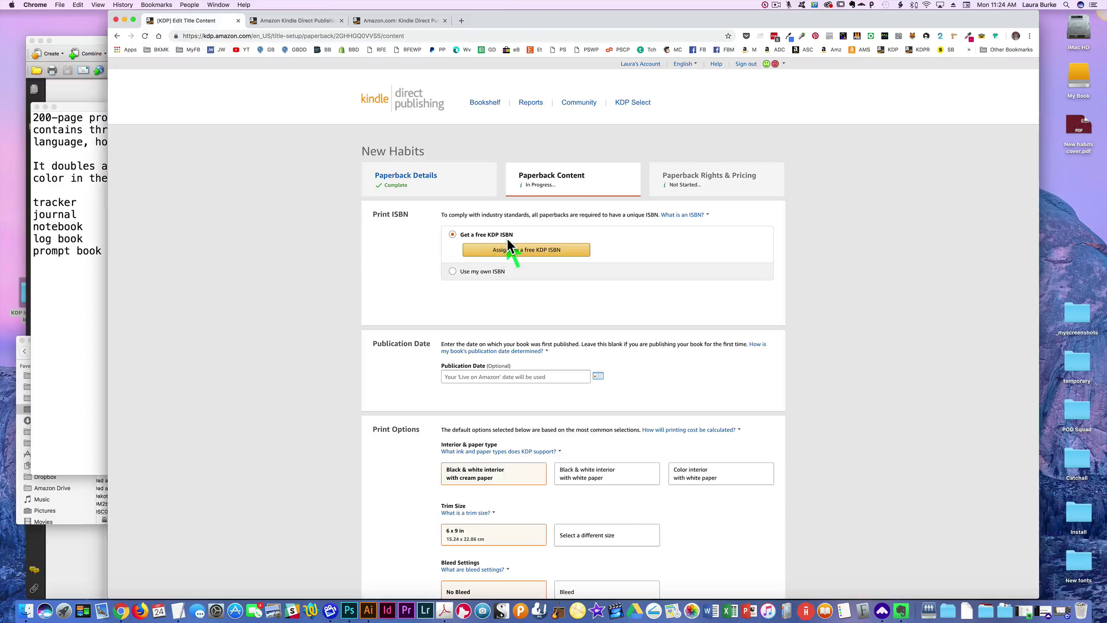
pyautogui.click(518, 249)
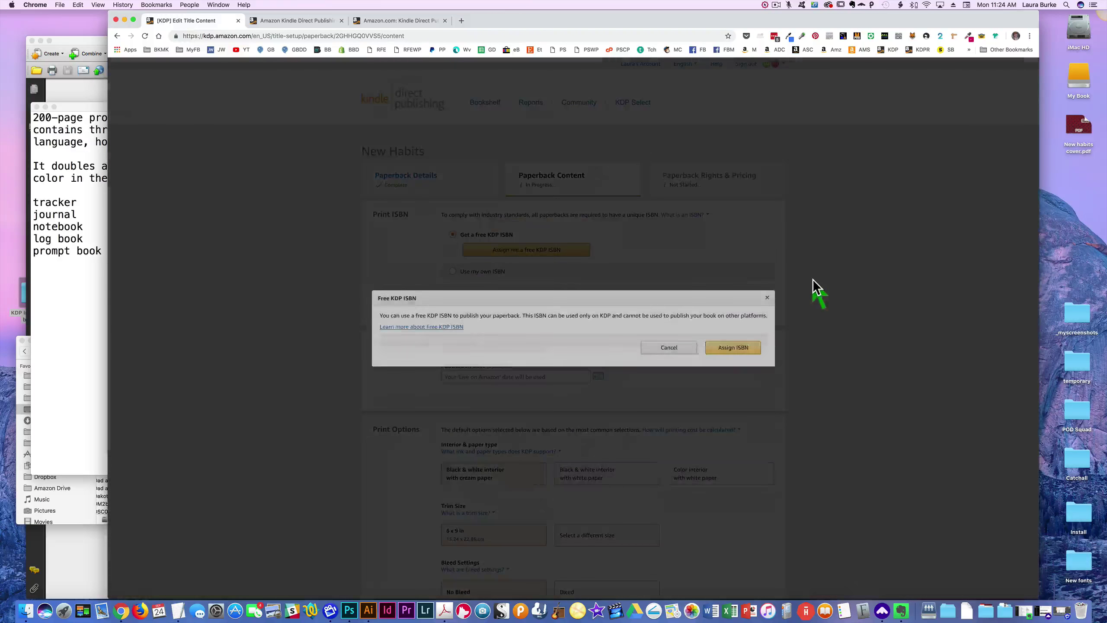
pyautogui.click(732, 348)
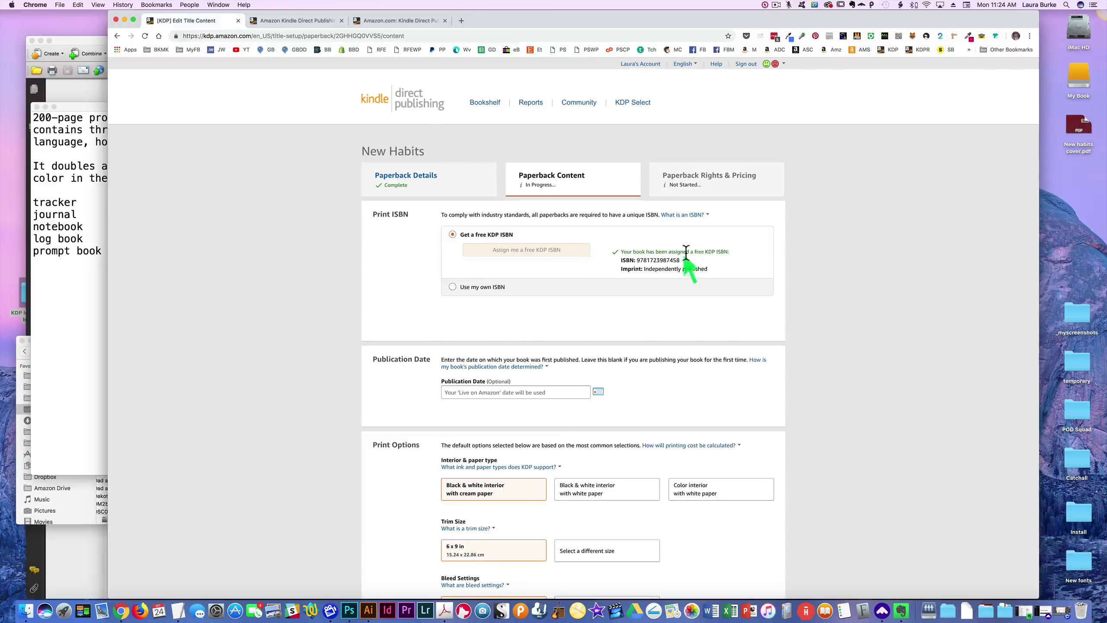
# Set the print options to a black & white interior with white paper, 6 x 9 in trim size and Bleed.
pyautogui.scroll(-5, 808, 338)
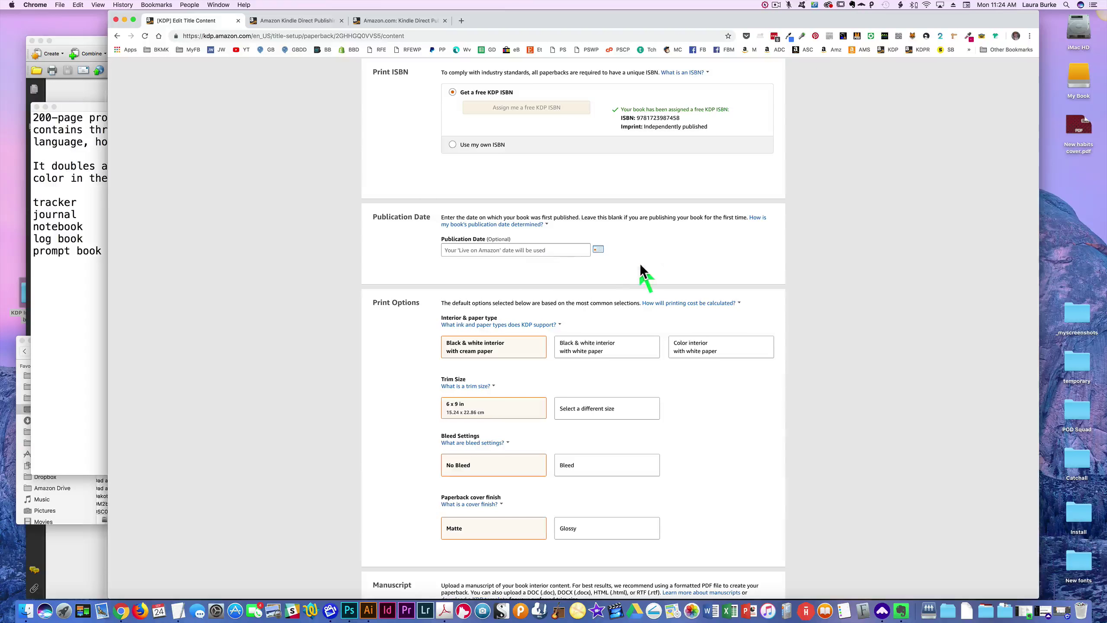
pyautogui.scroll(-3, 639, 271)
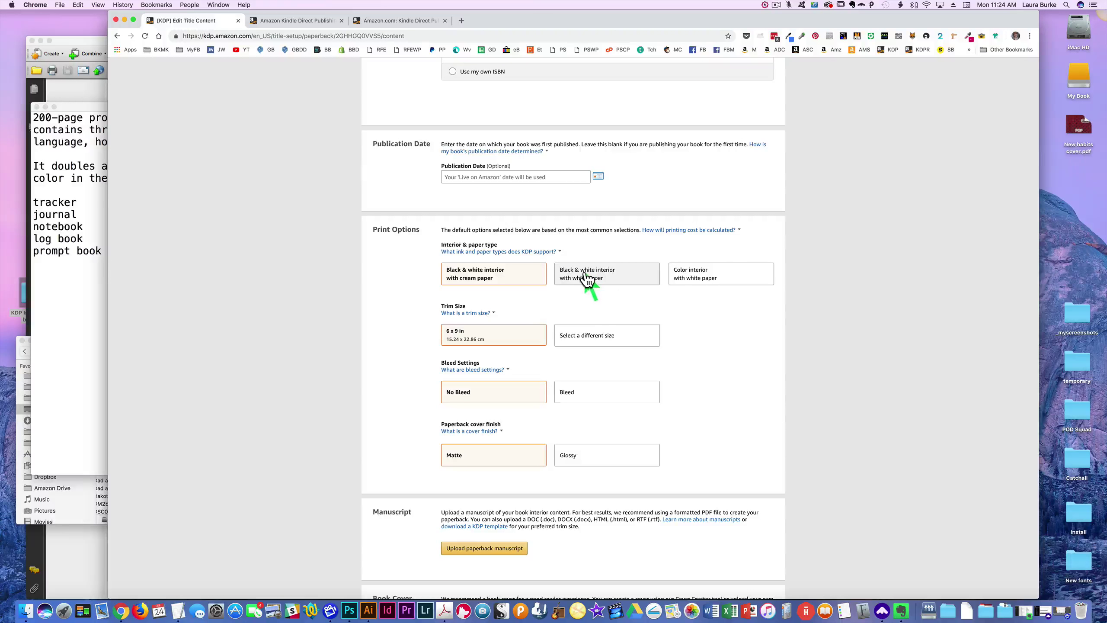
pyautogui.click(602, 278)
pyautogui.scroll(-2, 603, 281)
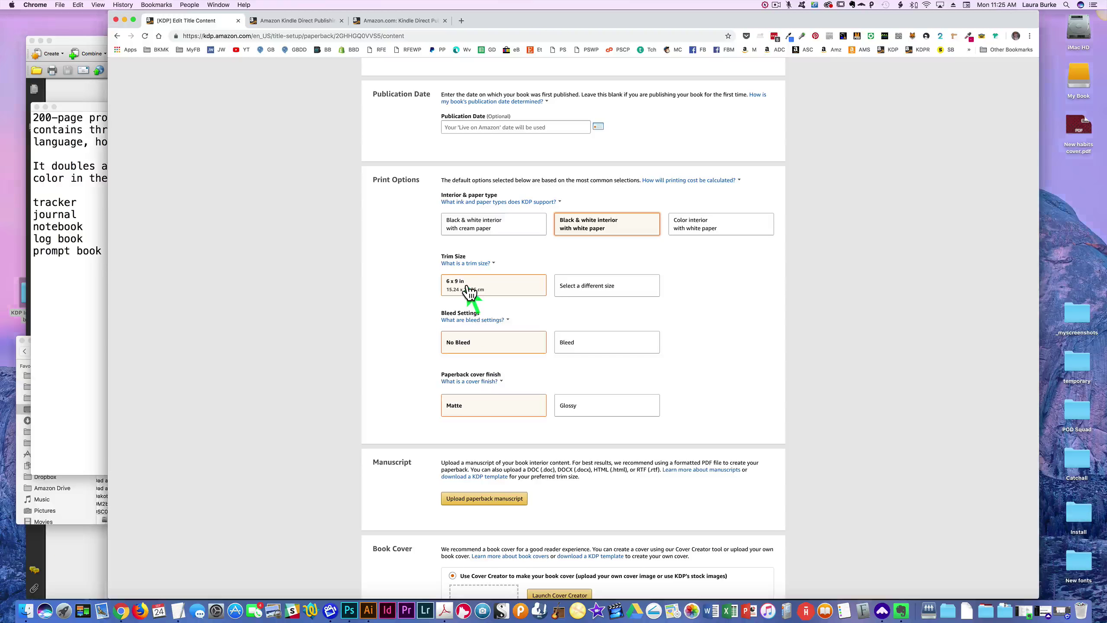
pyautogui.scroll(-1, 470, 292)
pyautogui.click(465, 287)
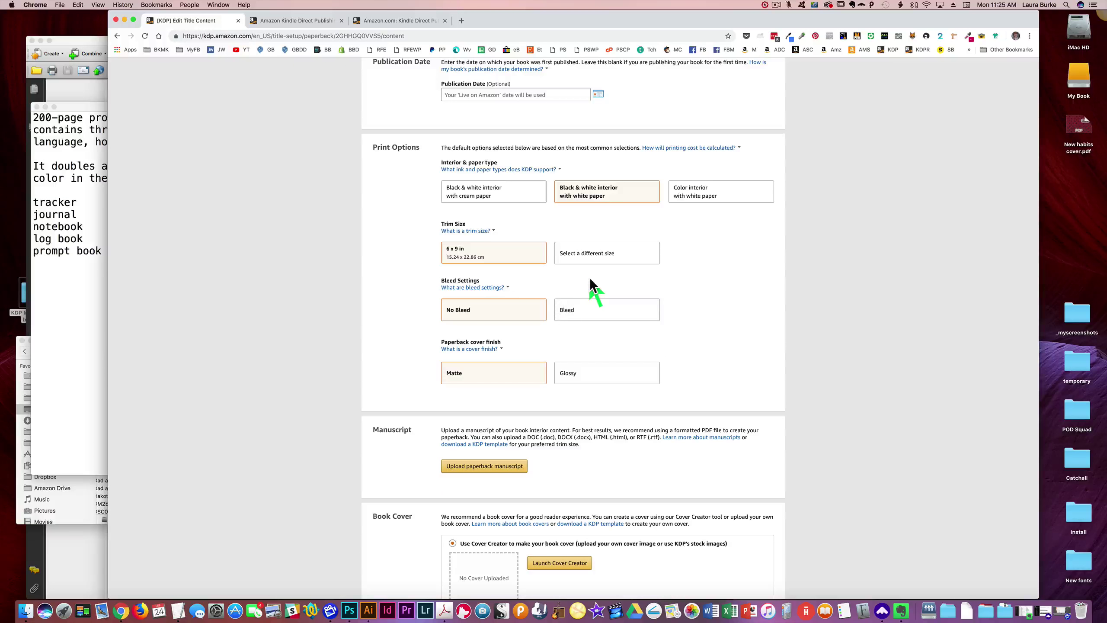
pyautogui.click(580, 313)
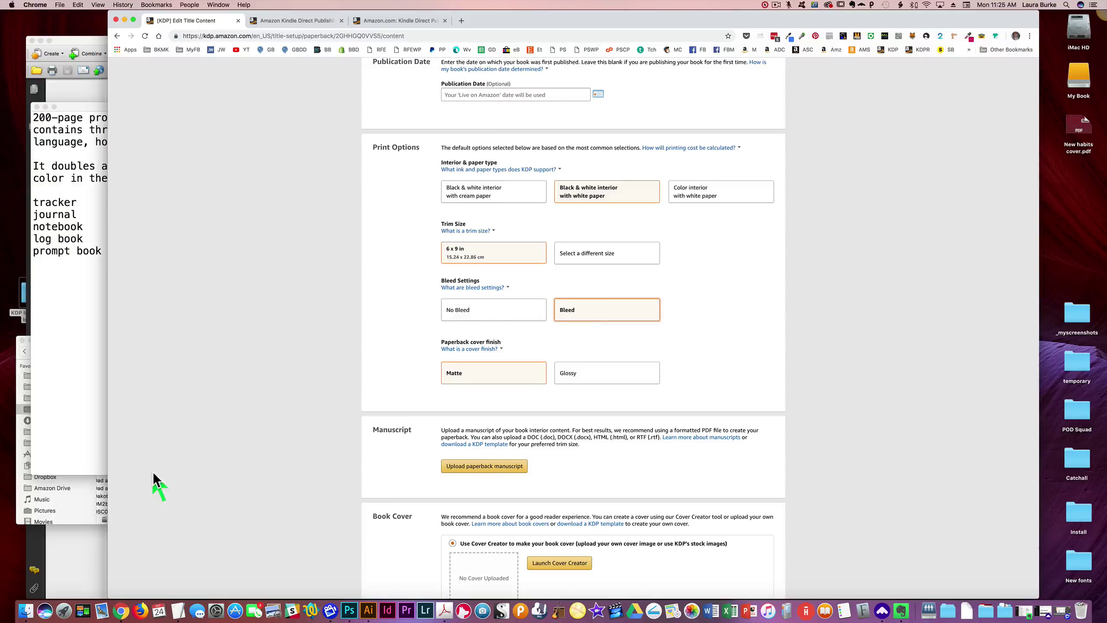
# Switch to Acrobat and examine the full page 2 of Habit tracker 6x9 200.pdf at 125% to check how its background meets the page edges.
pyautogui.click(72, 560)
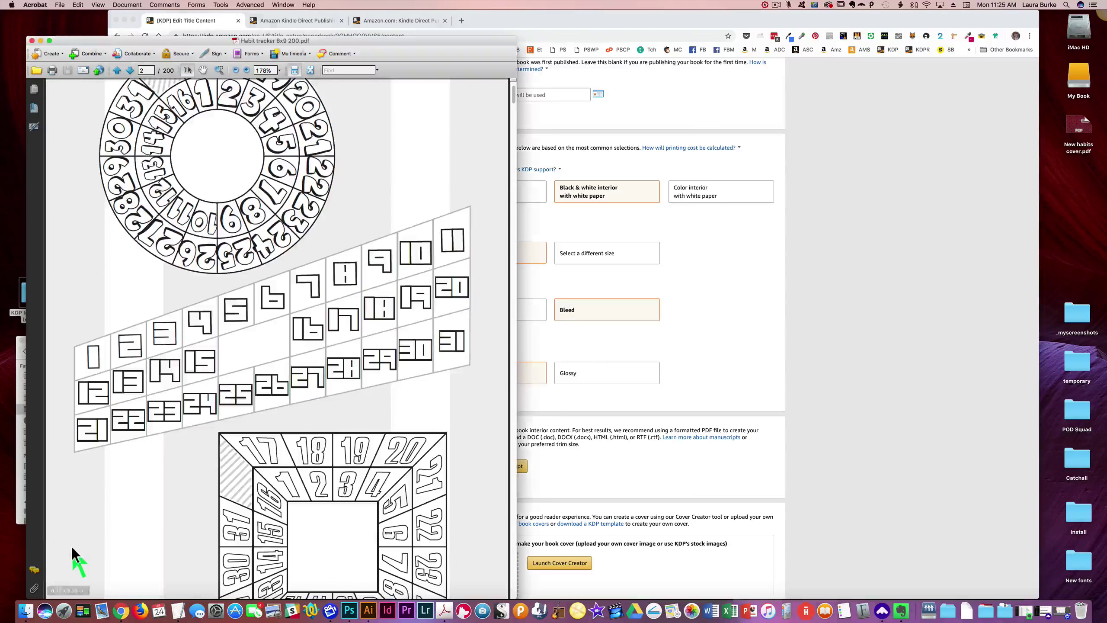
pyautogui.click(235, 69)
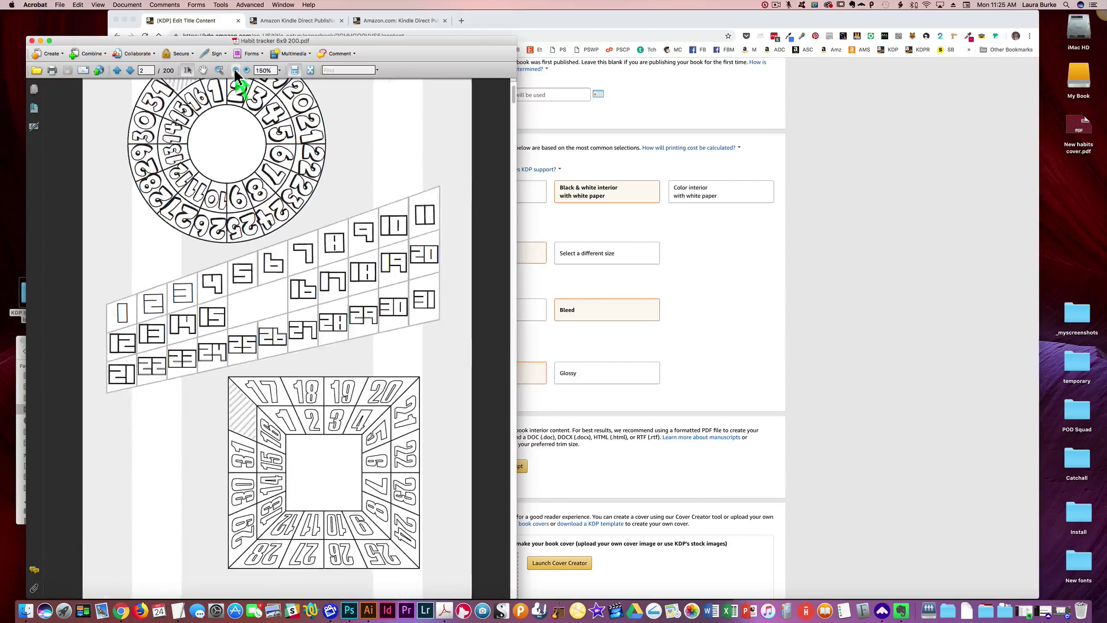
pyautogui.click(235, 70)
pyautogui.click(235, 70)
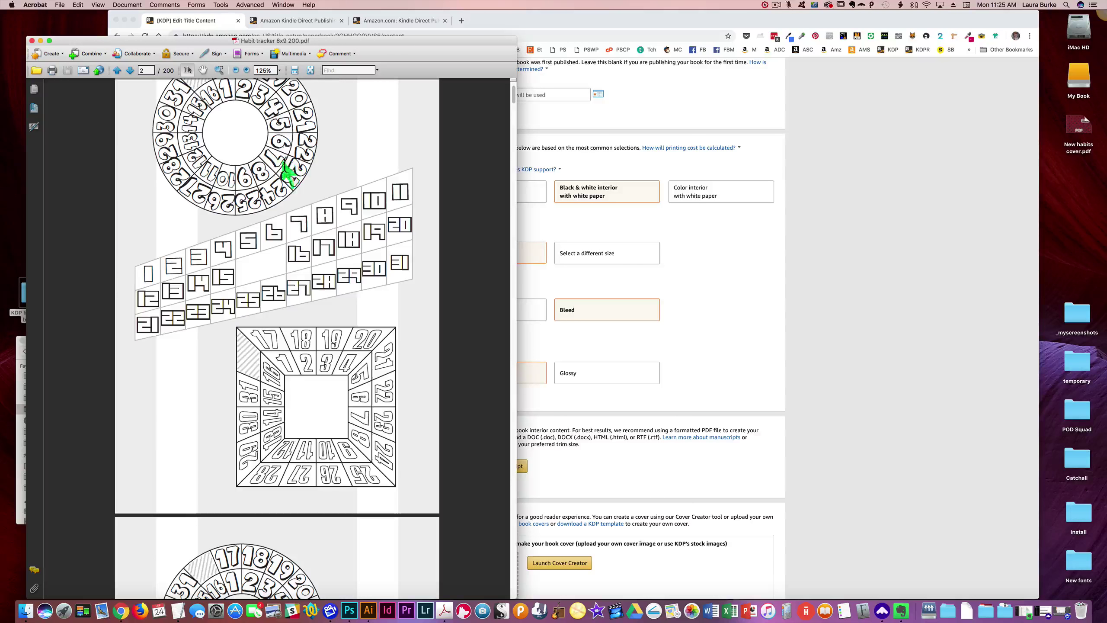
pyautogui.scroll(3, 292, 168)
pyautogui.scroll(-1, 289, 167)
pyautogui.scroll(1, 292, 183)
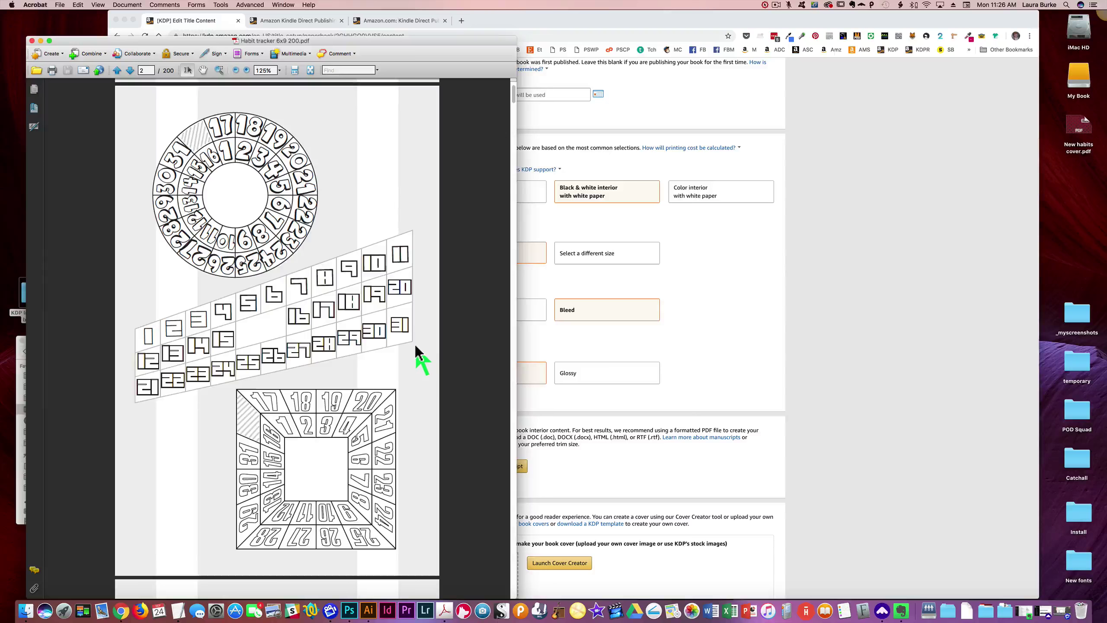
# Return to the KDP page in Chrome and set the paperback cover finish to Glossy.
pyautogui.click(870, 359)
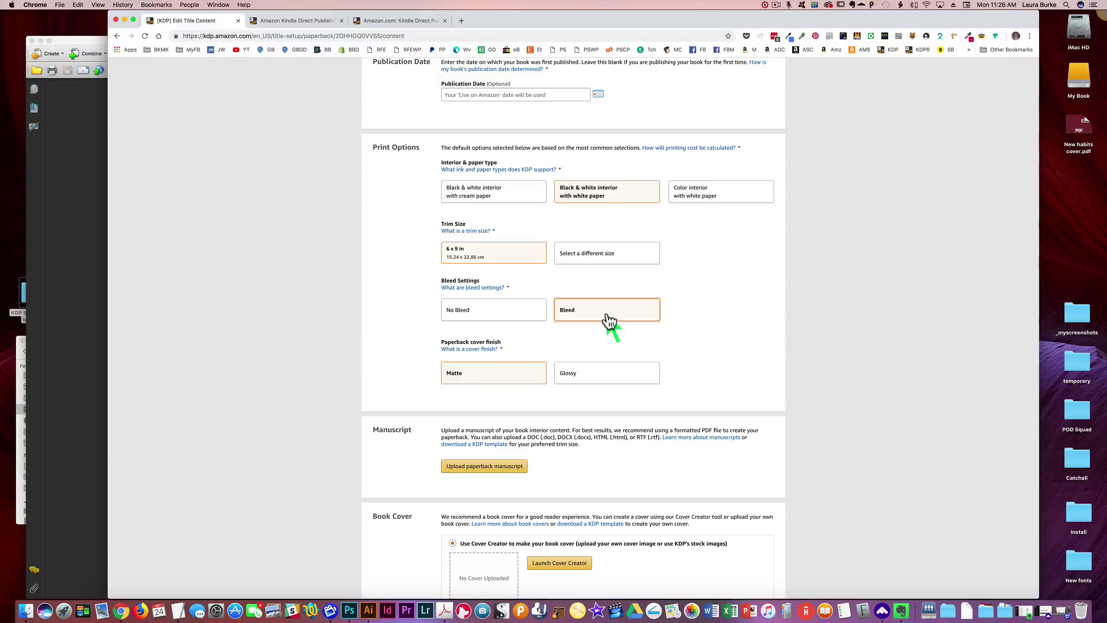
pyautogui.scroll(-3, 586, 357)
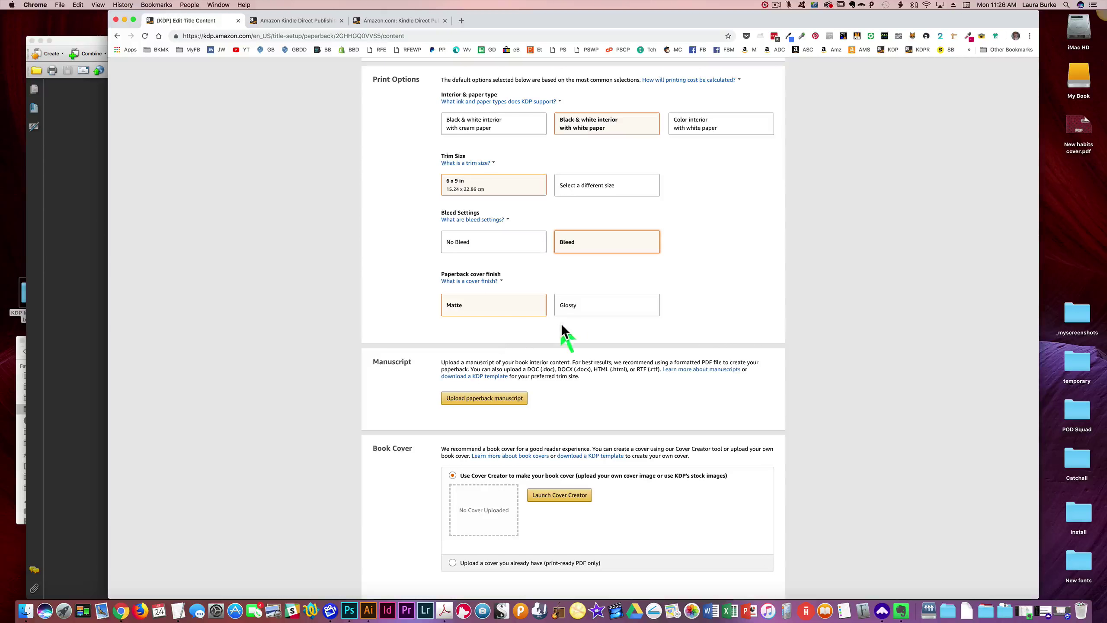
pyautogui.click(586, 311)
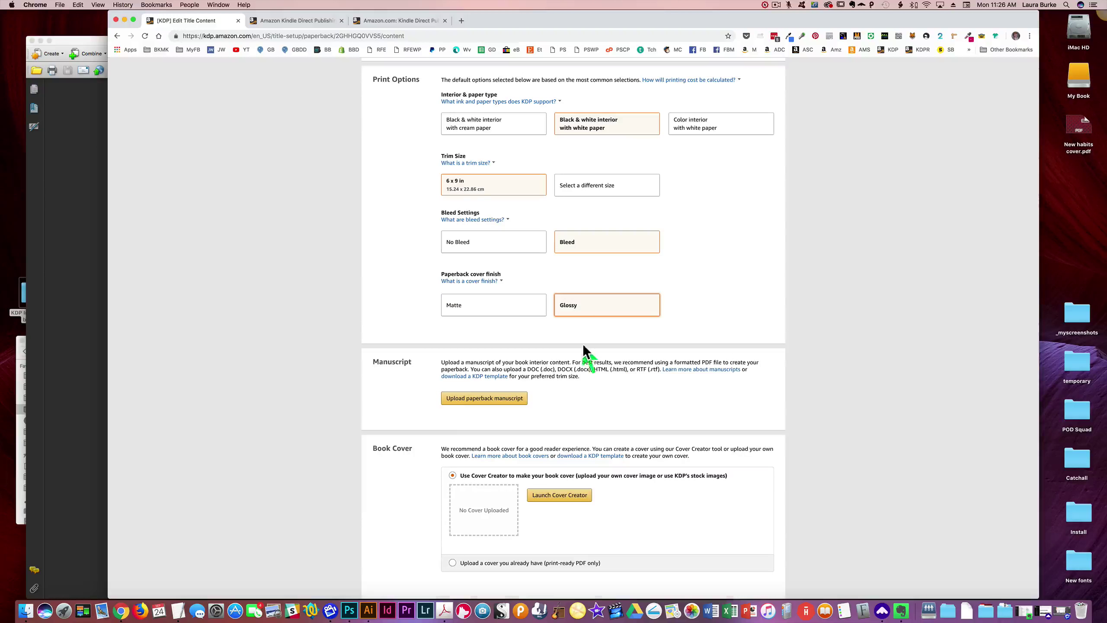
# Upload Habit tracker 6x9 200.pdf from the KDP Interiors and bonuses folder as the paperback manuscript.
pyautogui.scroll(-2, 584, 290)
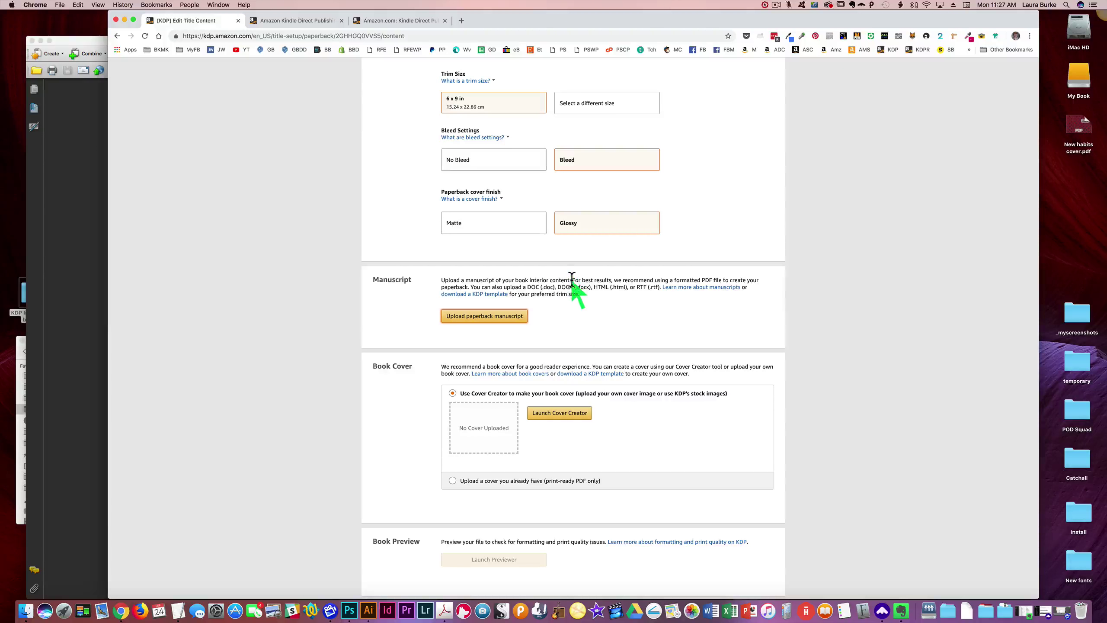
pyautogui.click(479, 321)
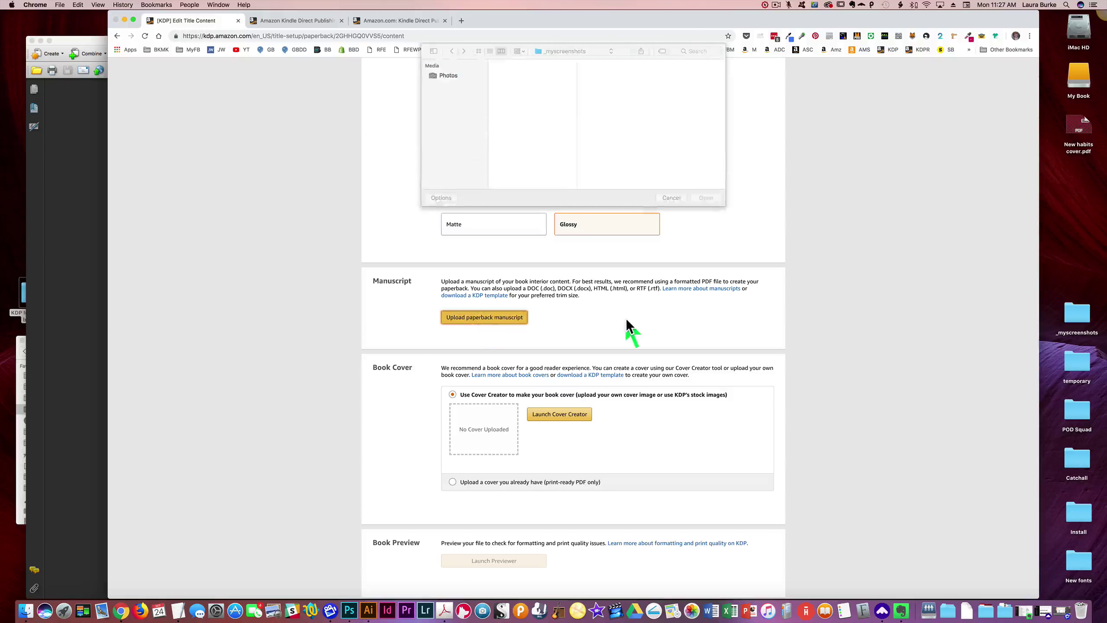
pyautogui.click(533, 102)
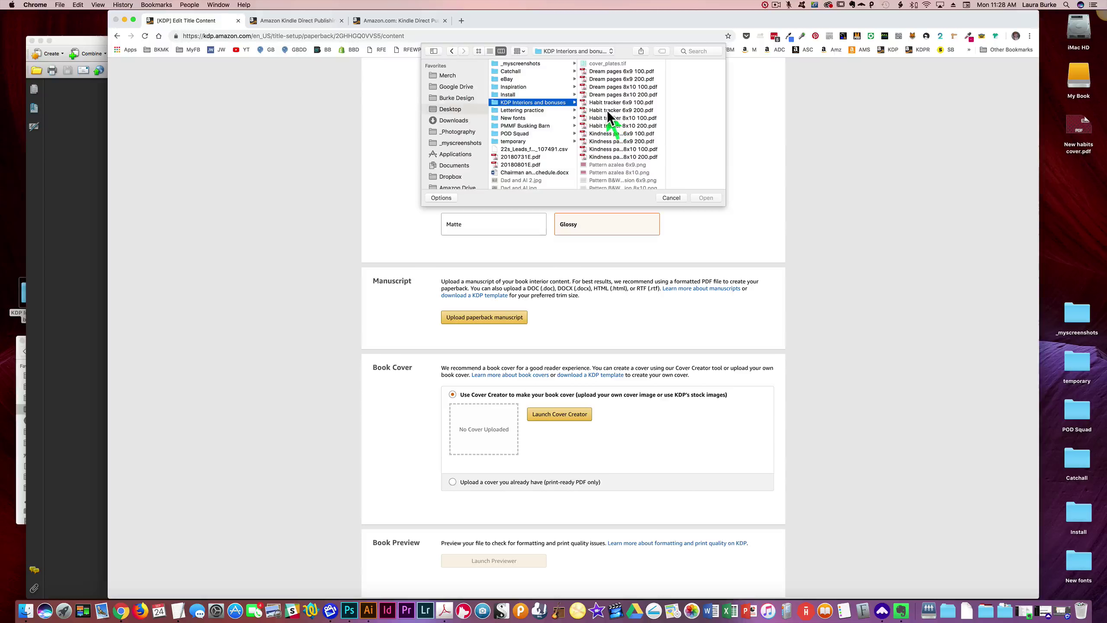
pyautogui.click(613, 110)
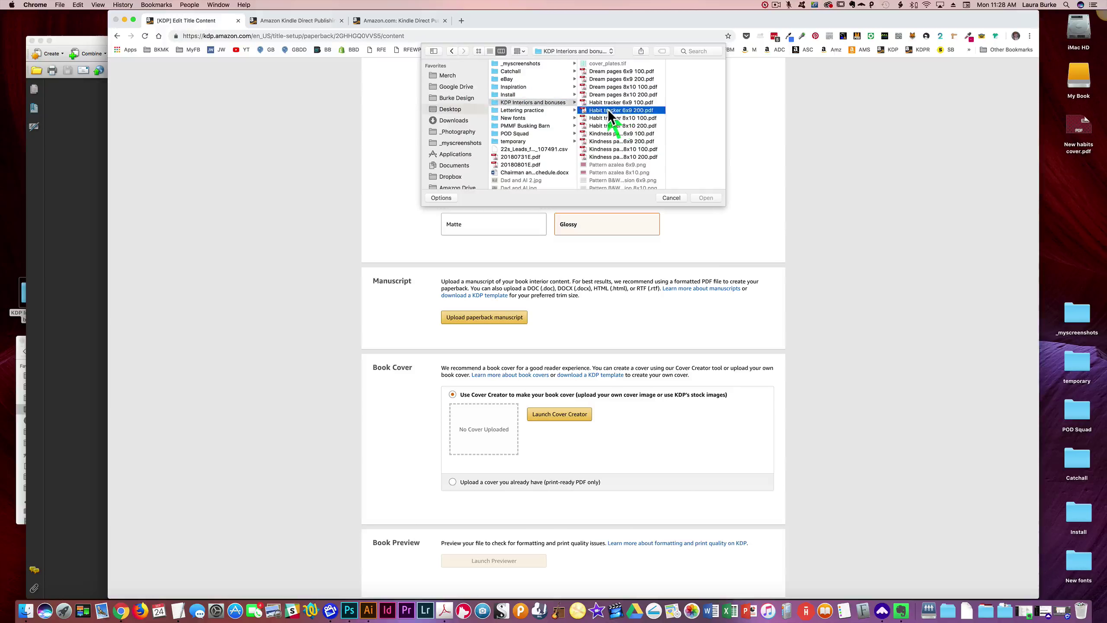
pyautogui.click(705, 198)
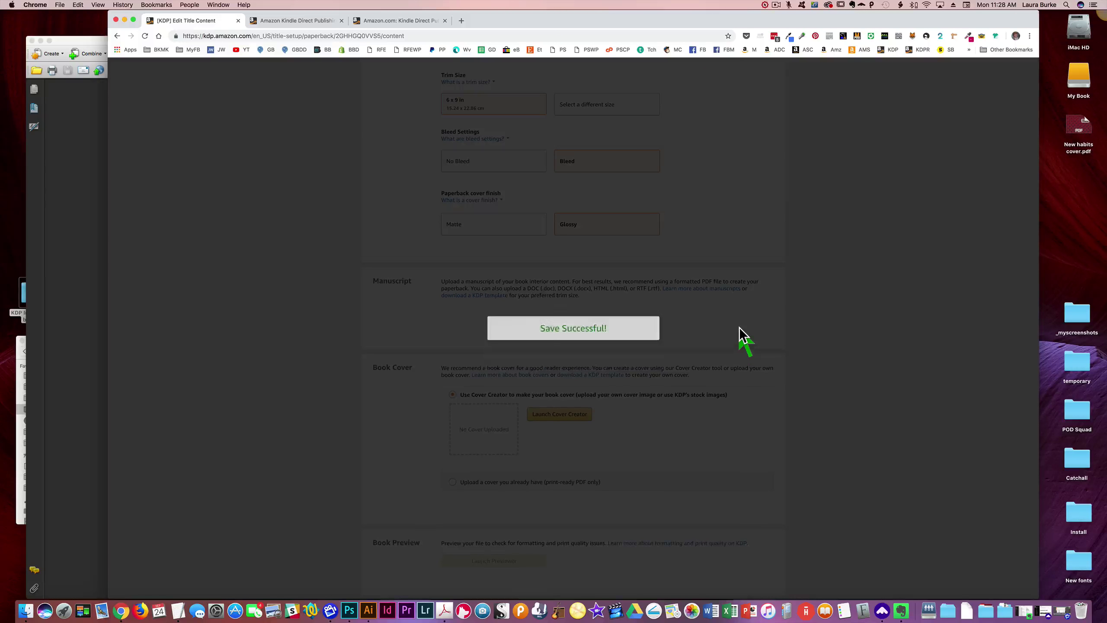
# Choose to upload an existing print-ready PDF cover and upload New habits cover.pdf from the Desktop.
pyautogui.scroll(-2, 749, 340)
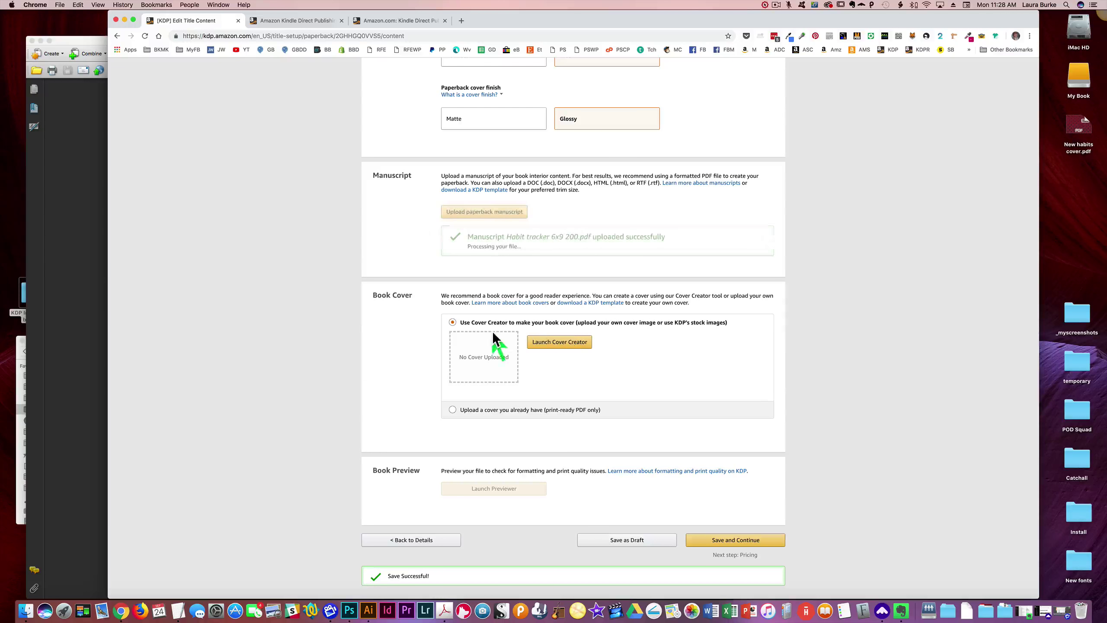
pyautogui.scroll(-2, 567, 349)
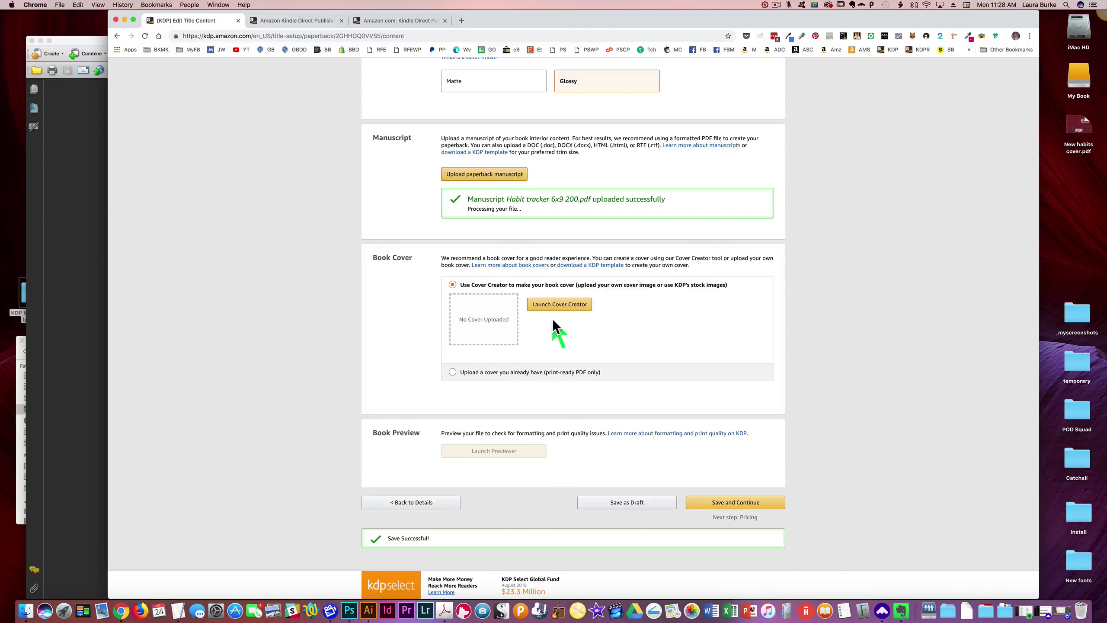
pyautogui.click(482, 376)
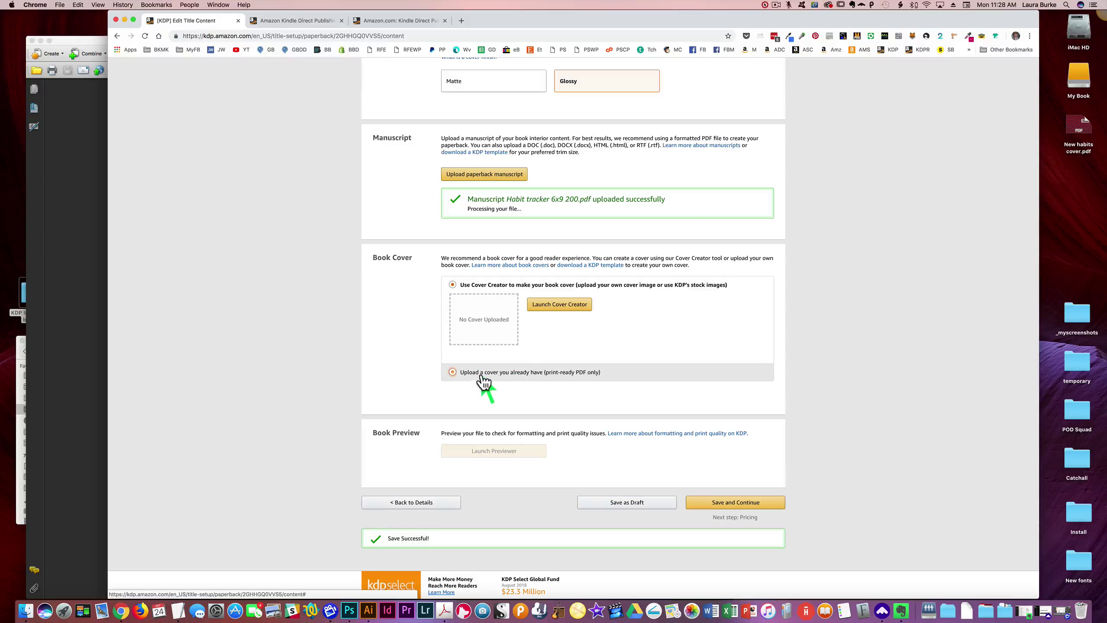
pyautogui.click(559, 324)
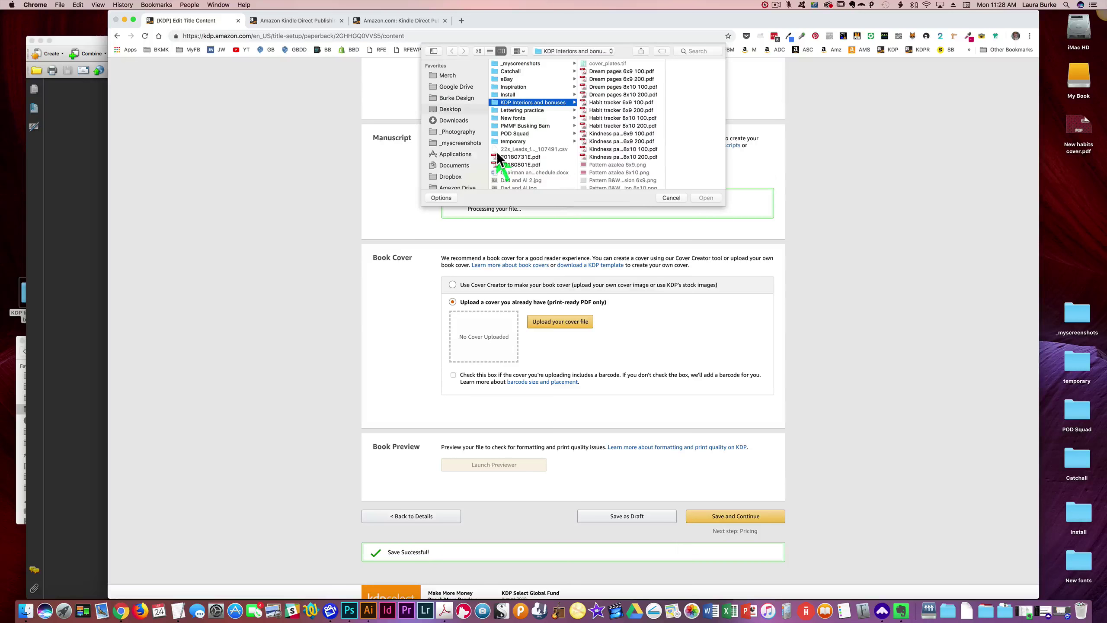
pyautogui.scroll(-5, 535, 136)
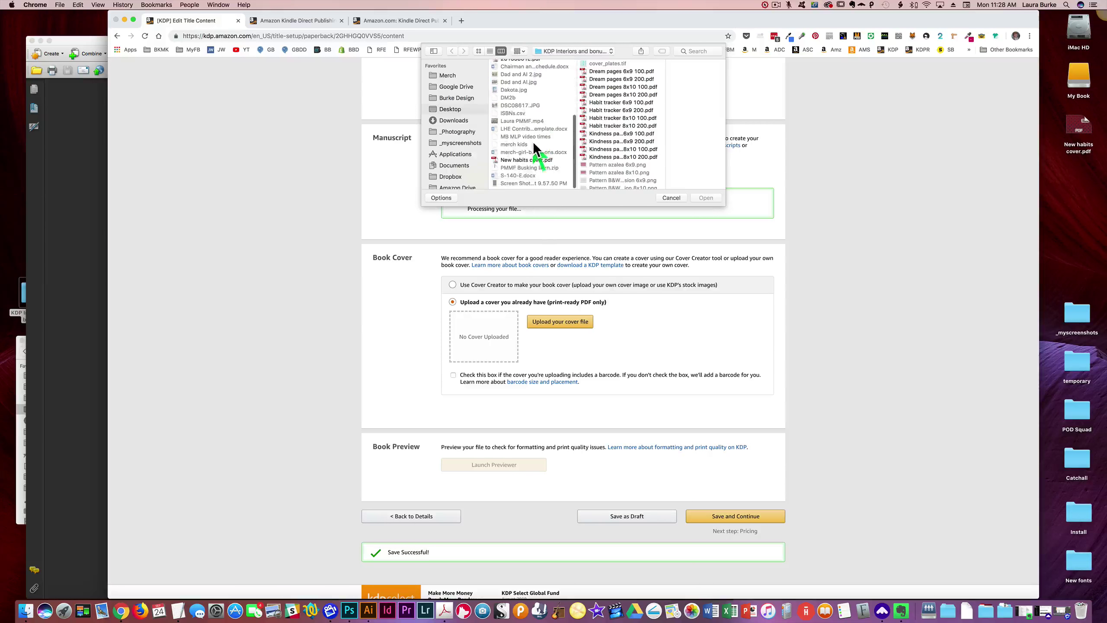
pyautogui.click(512, 162)
pyautogui.click(704, 197)
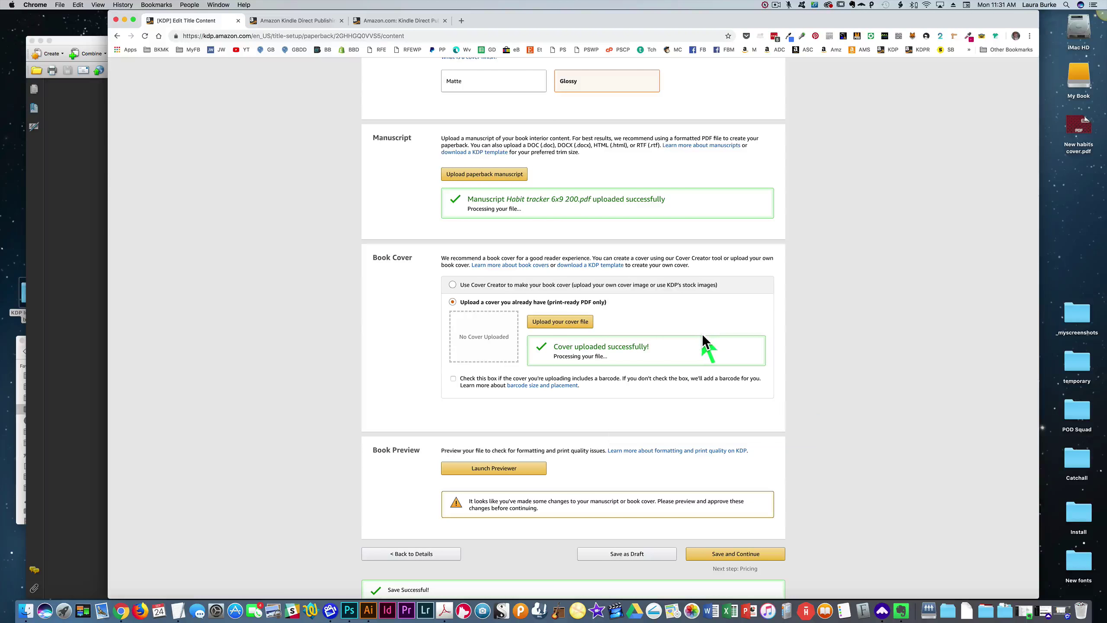
# Launch the book preview and check the cover against its trim and safety lines, plus the interior spreads through pages 6-7.
pyautogui.scroll(-5, 701, 334)
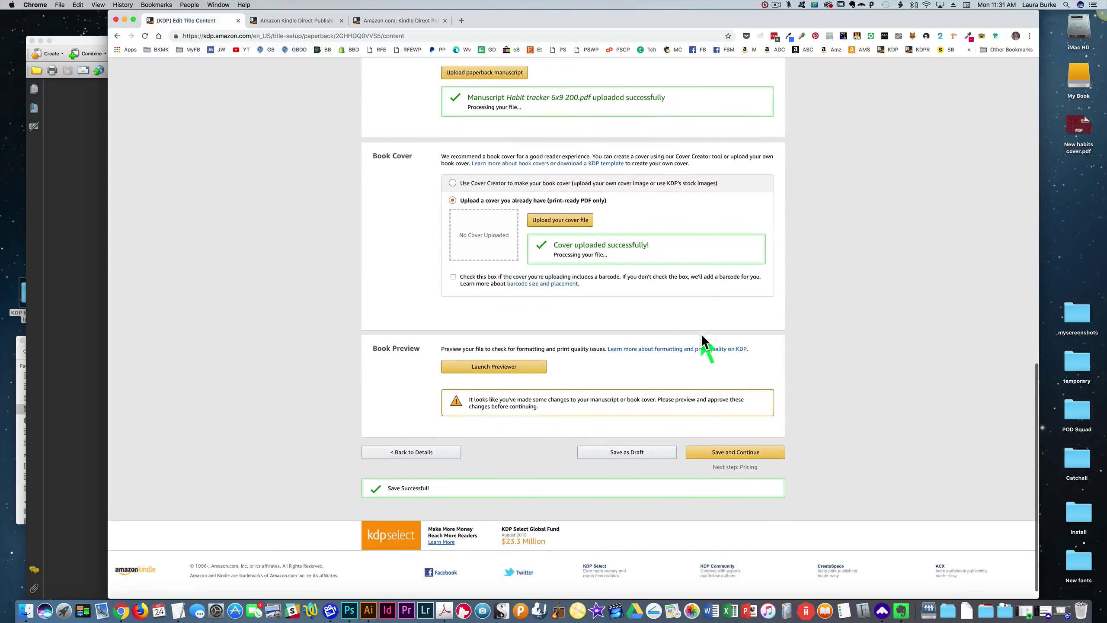
pyautogui.click(499, 367)
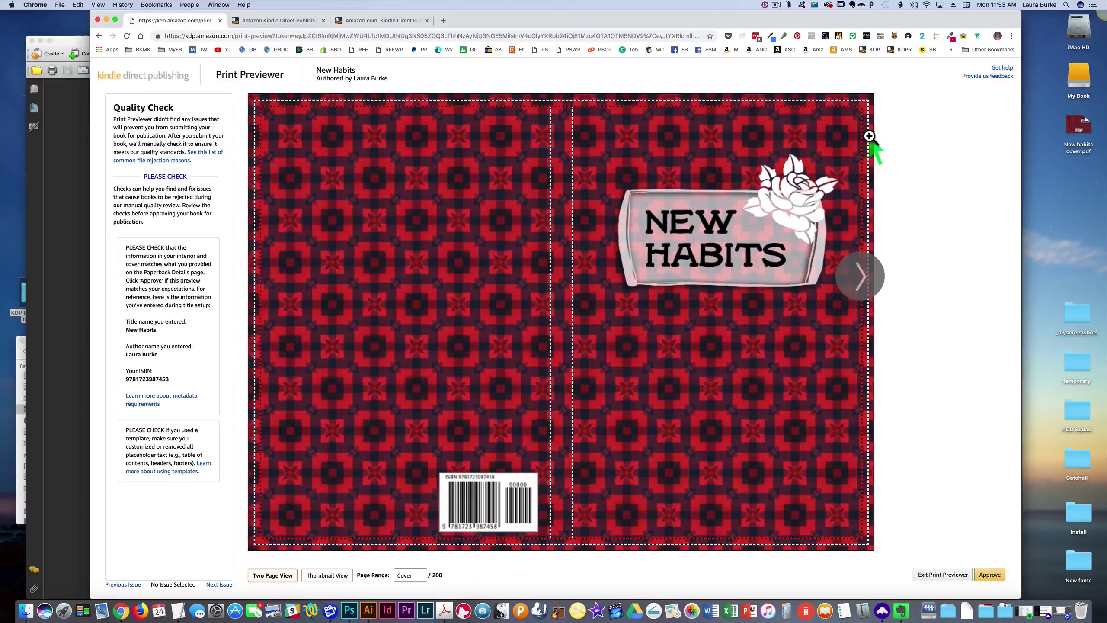
pyautogui.moveTo(868, 139)
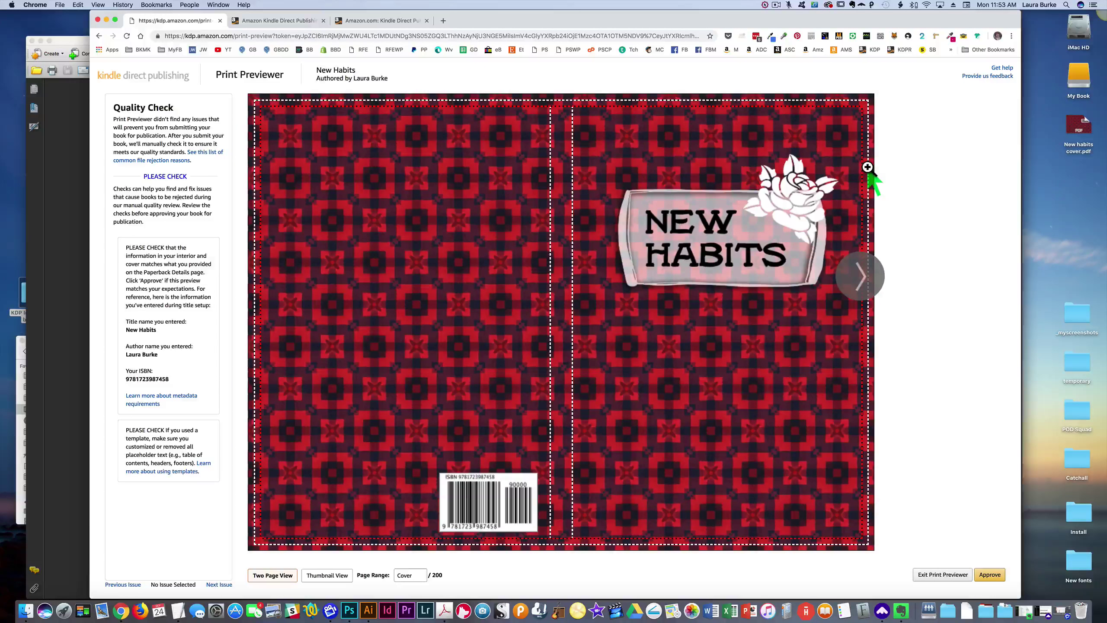
pyautogui.moveTo(865, 166)
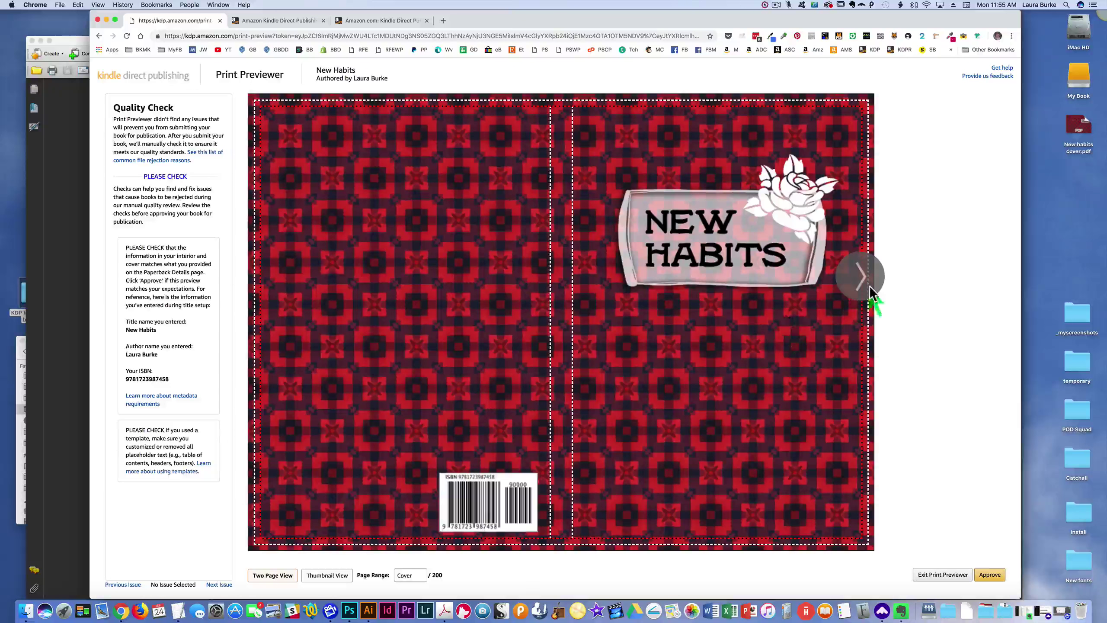
pyautogui.click(861, 274)
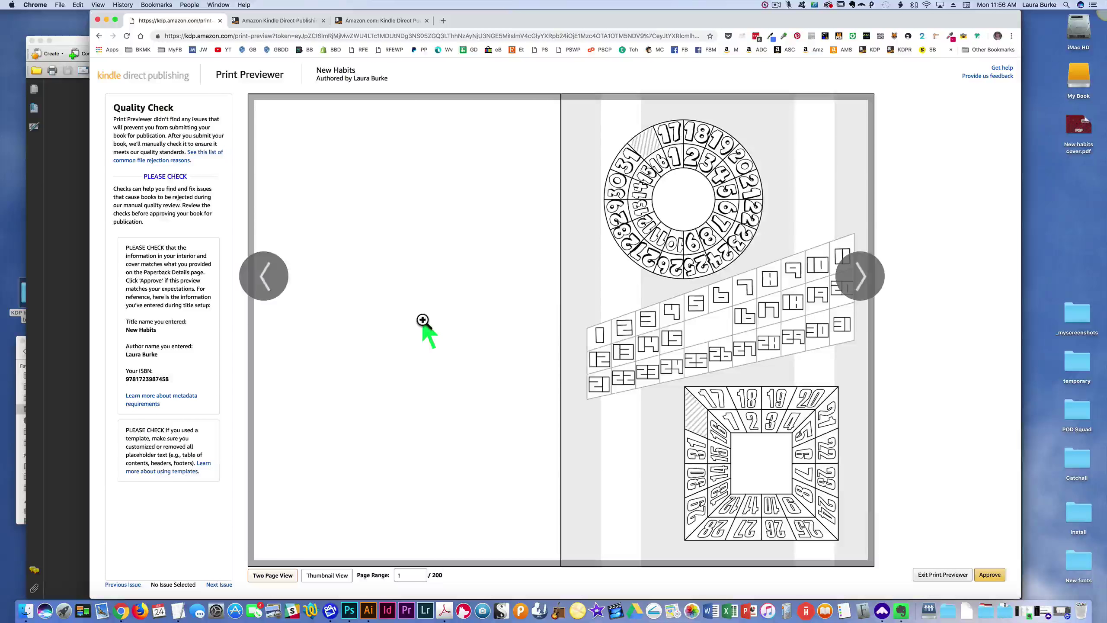
pyautogui.click(863, 277)
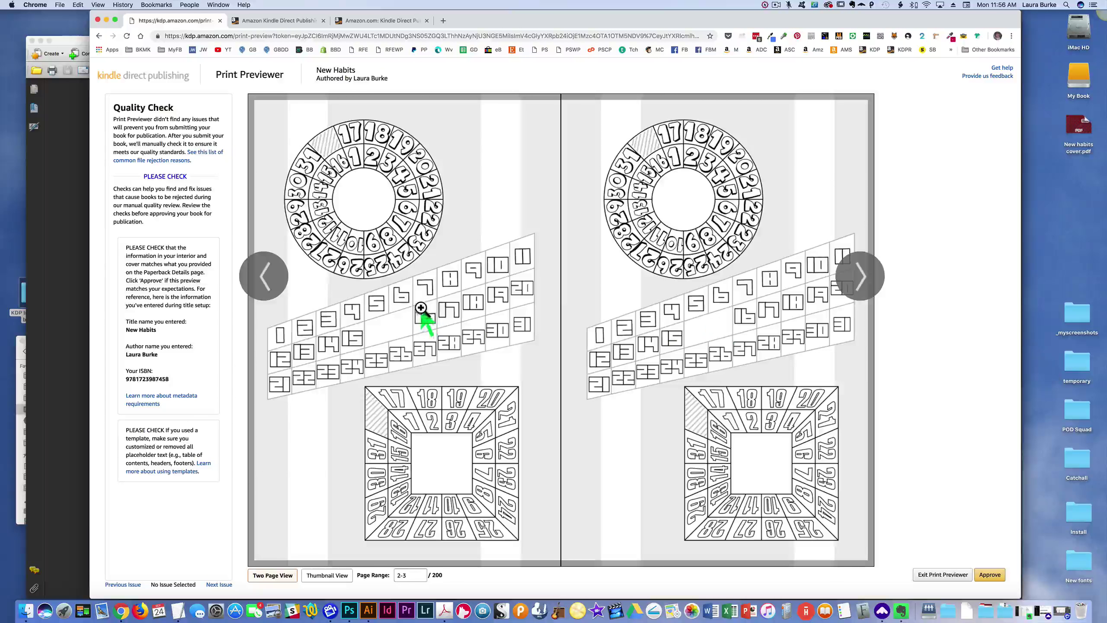
pyautogui.click(867, 281)
pyautogui.click(863, 278)
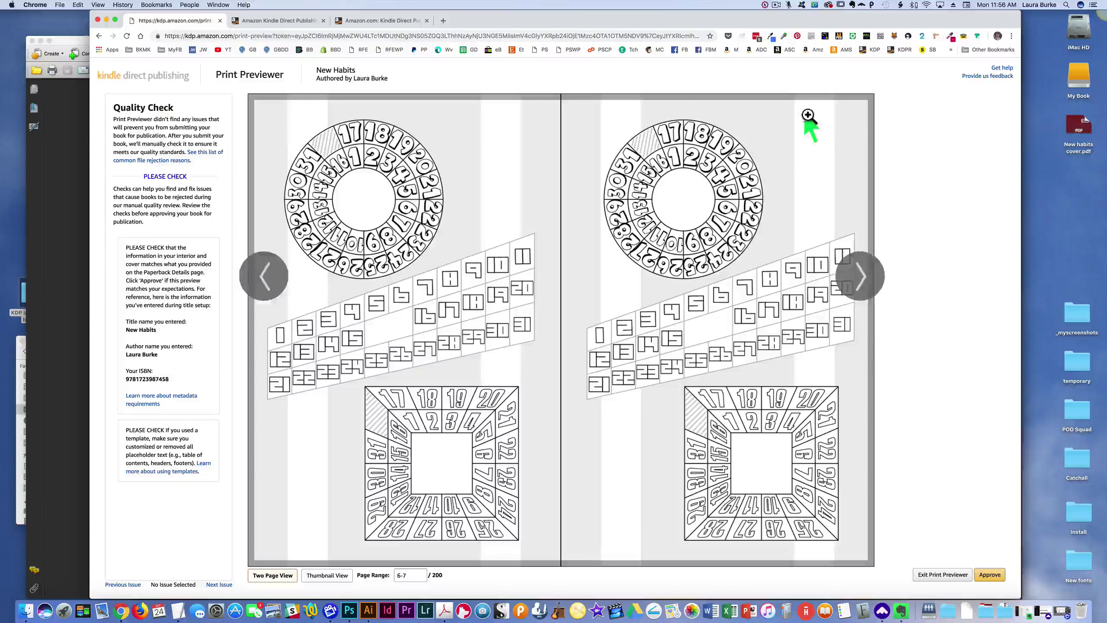
pyautogui.click(270, 282)
pyautogui.click(270, 283)
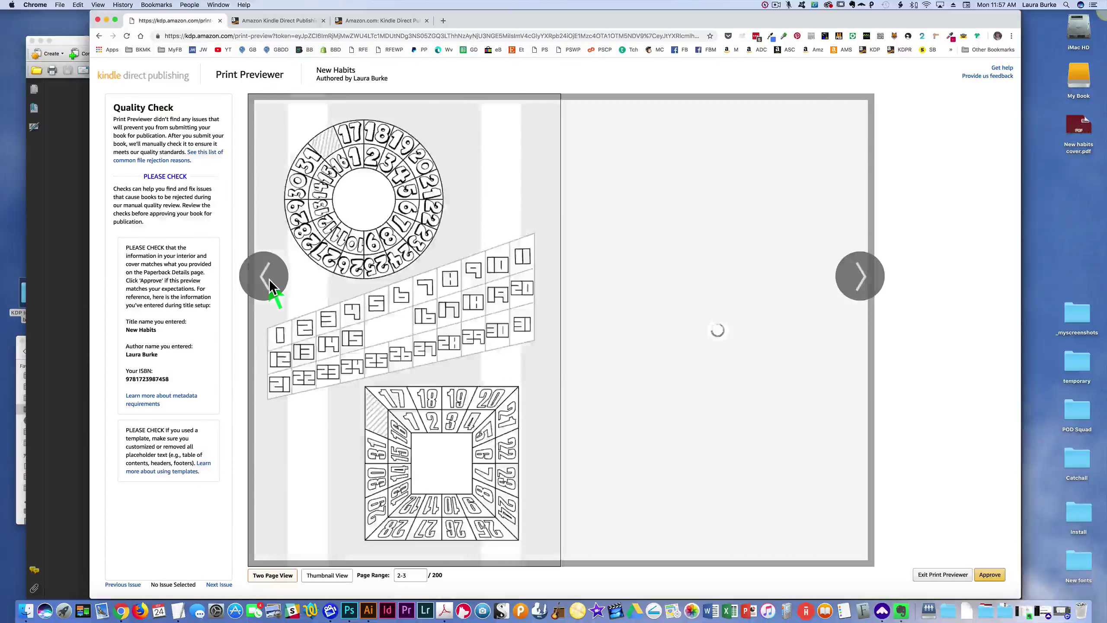
pyautogui.click(271, 283)
pyautogui.click(271, 282)
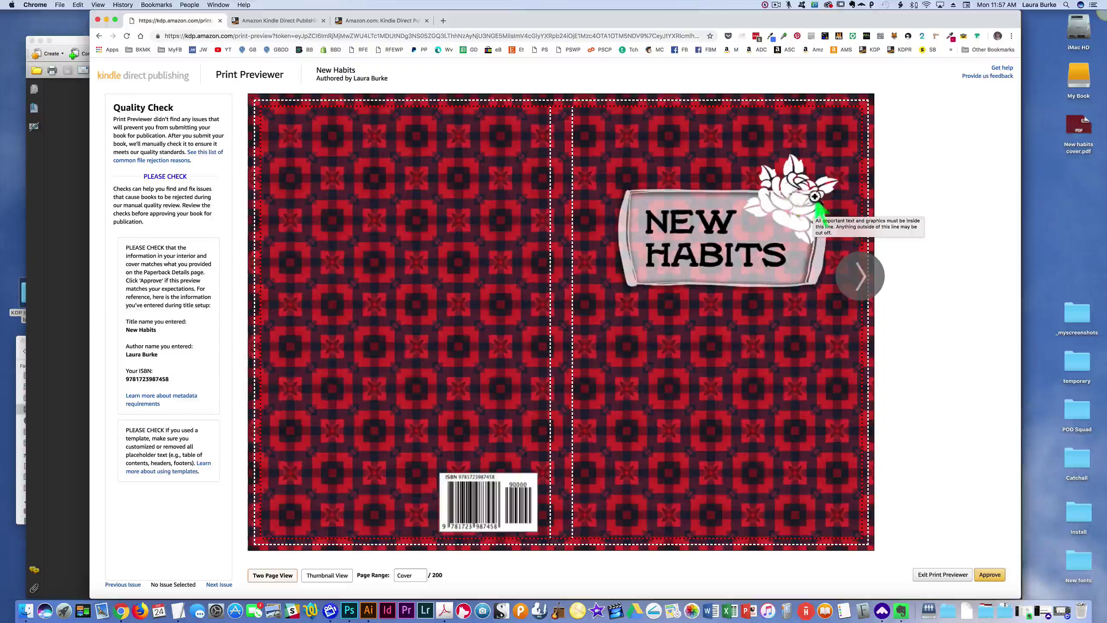
# Exit the print preview and review the paperback content page down to the manuscript and cover uploads.
pyautogui.click(929, 567)
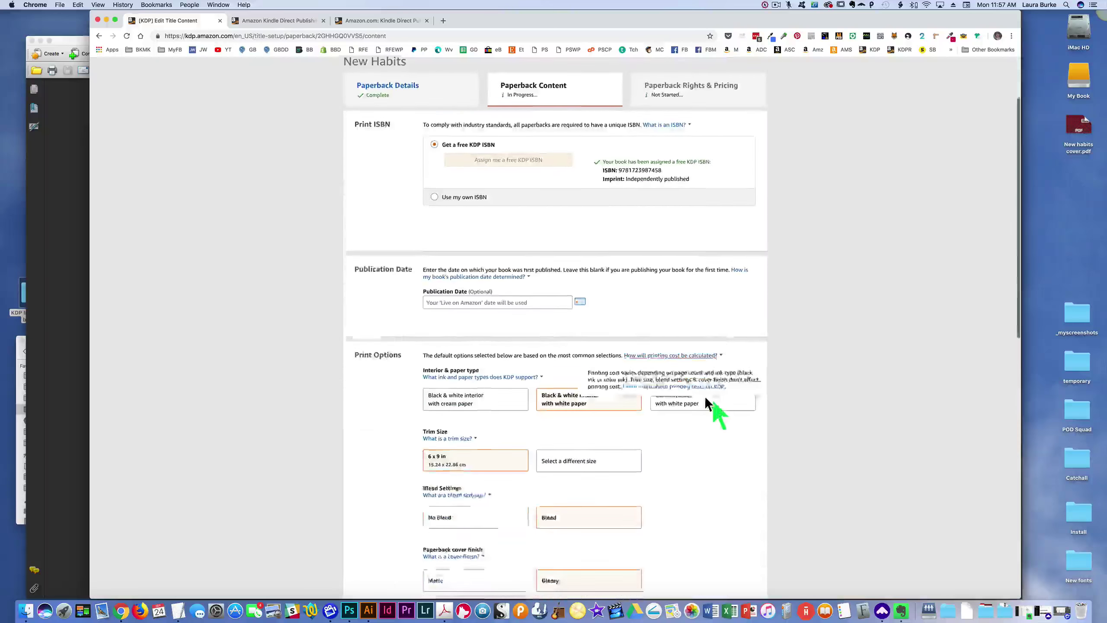
pyautogui.scroll(10, 715, 401)
pyautogui.scroll(-15, 630, 357)
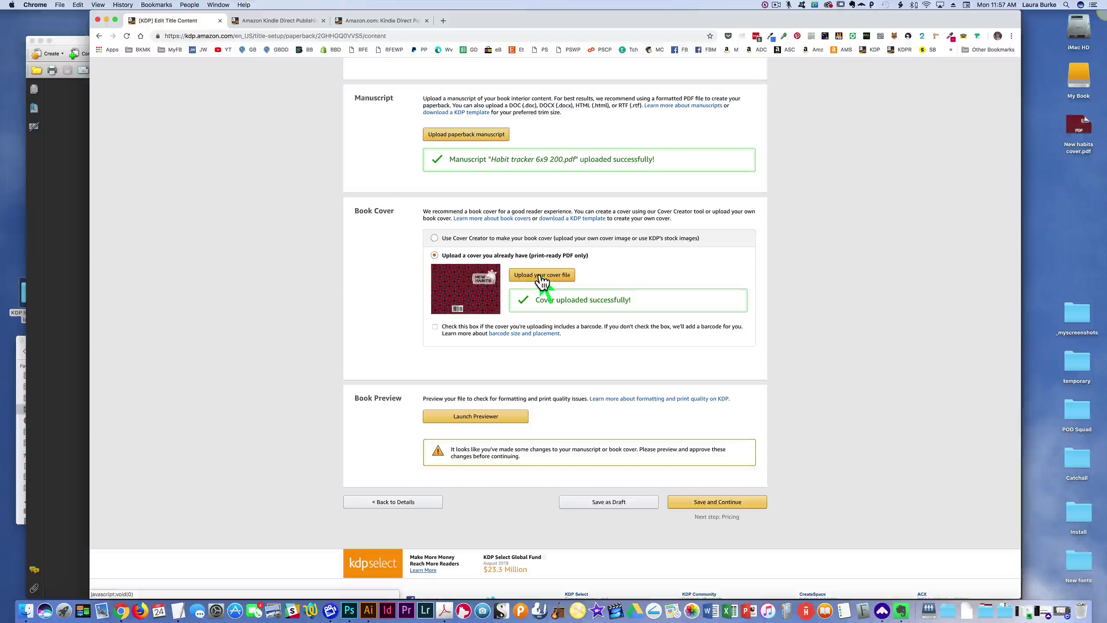
# Reopen the book preview, approve the proof, and save the content to continue to the pricing page.
pyautogui.click(476, 416)
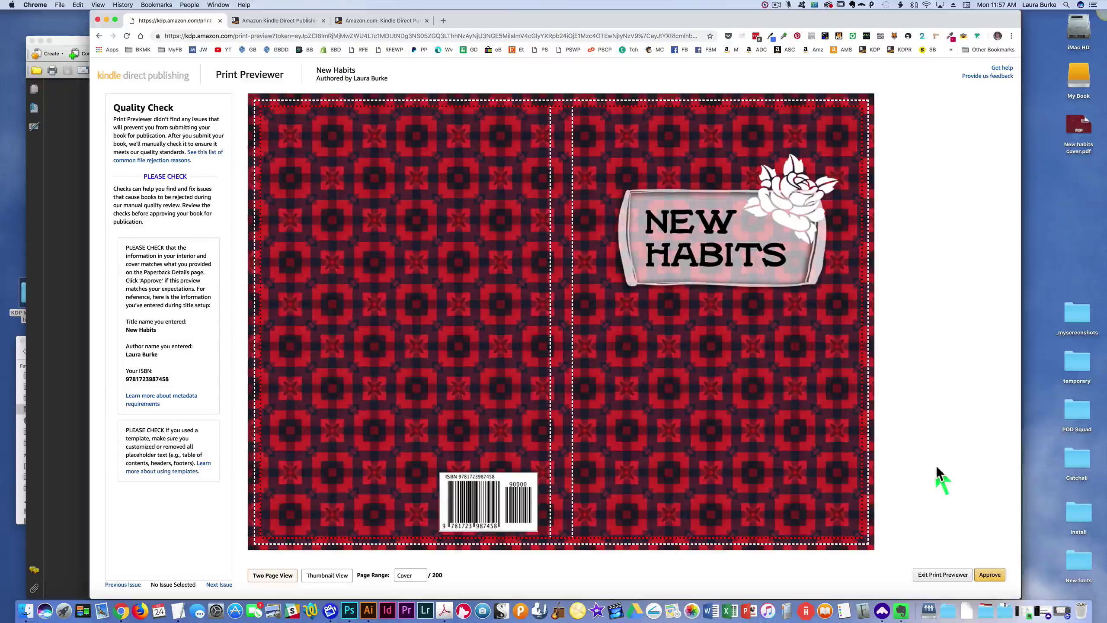
pyautogui.click(990, 576)
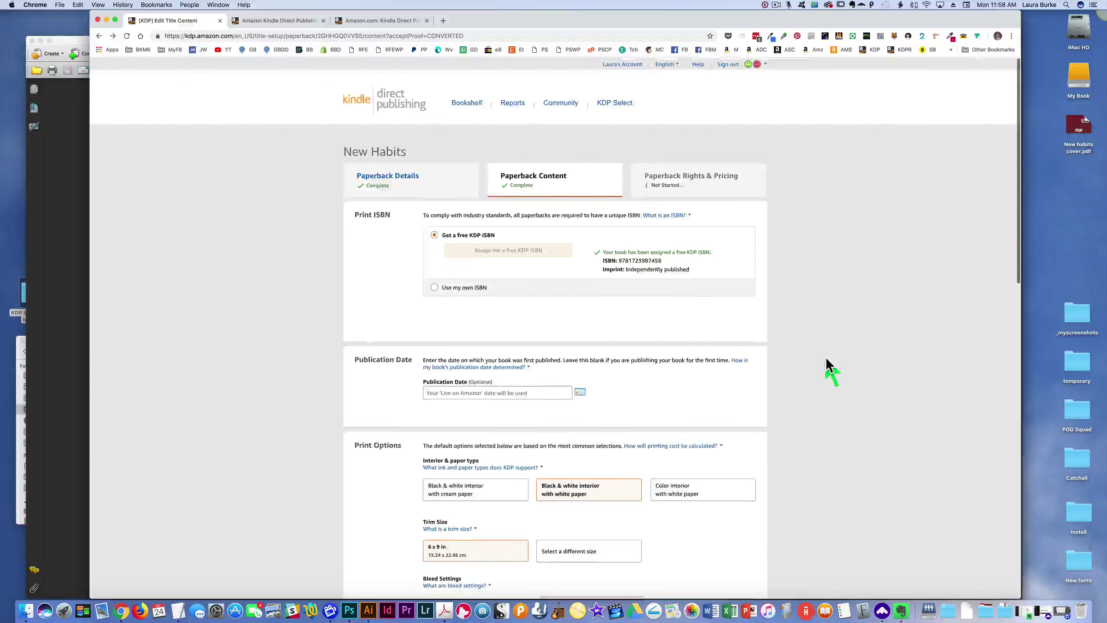
pyautogui.scroll(-20, 827, 358)
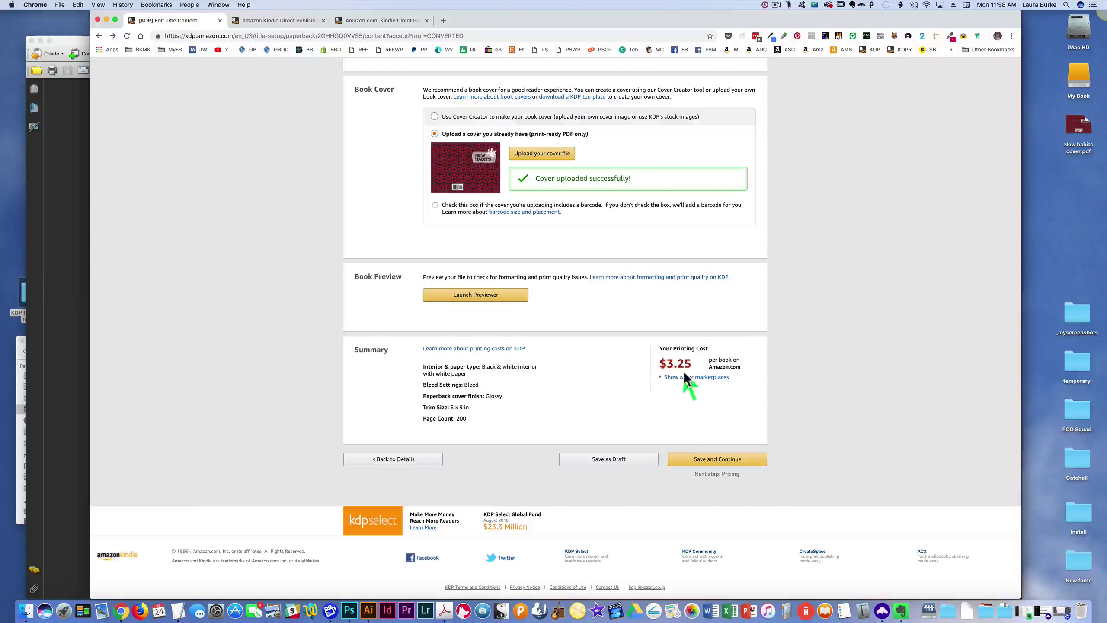
pyautogui.click(711, 457)
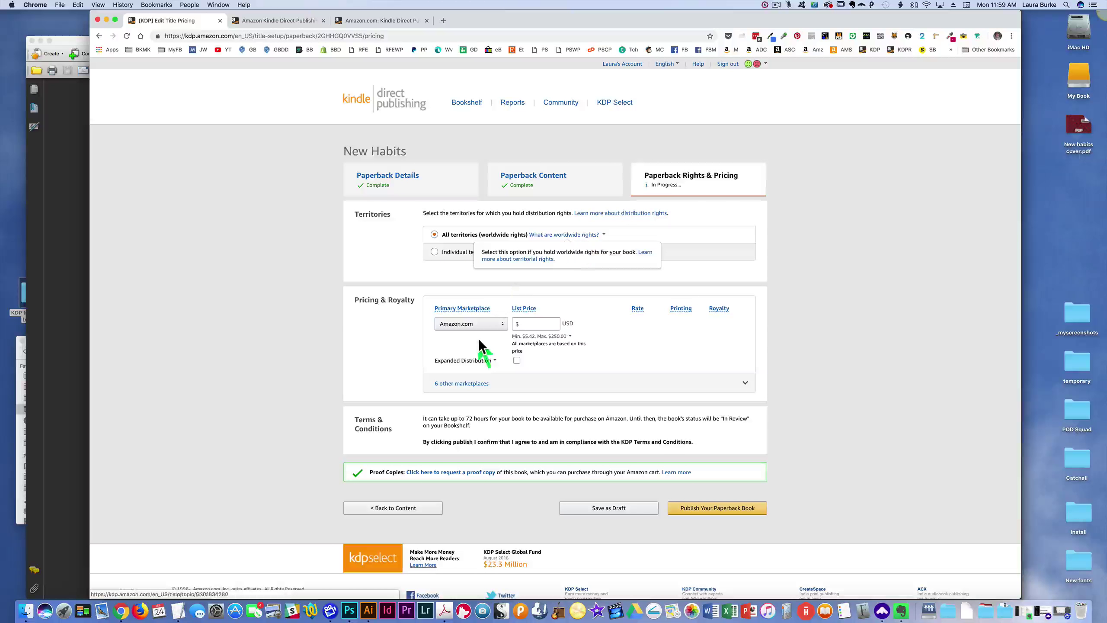
# Set the Amazon.com list price to 8.99 USD.
pyautogui.scroll(-2, 481, 340)
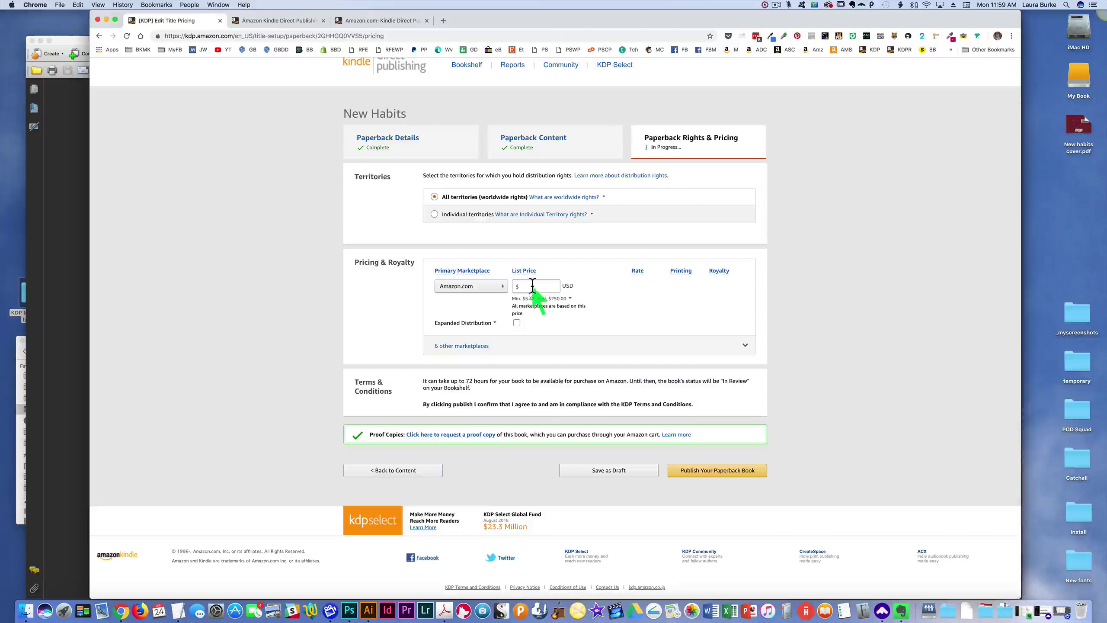
pyautogui.click(528, 301)
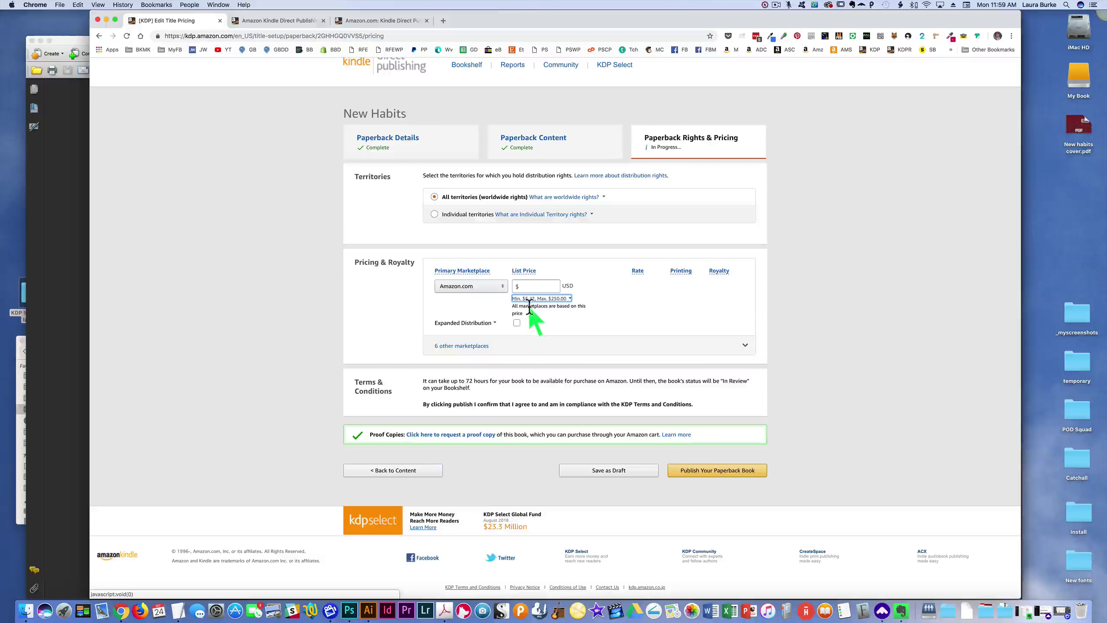
pyautogui.click(529, 301)
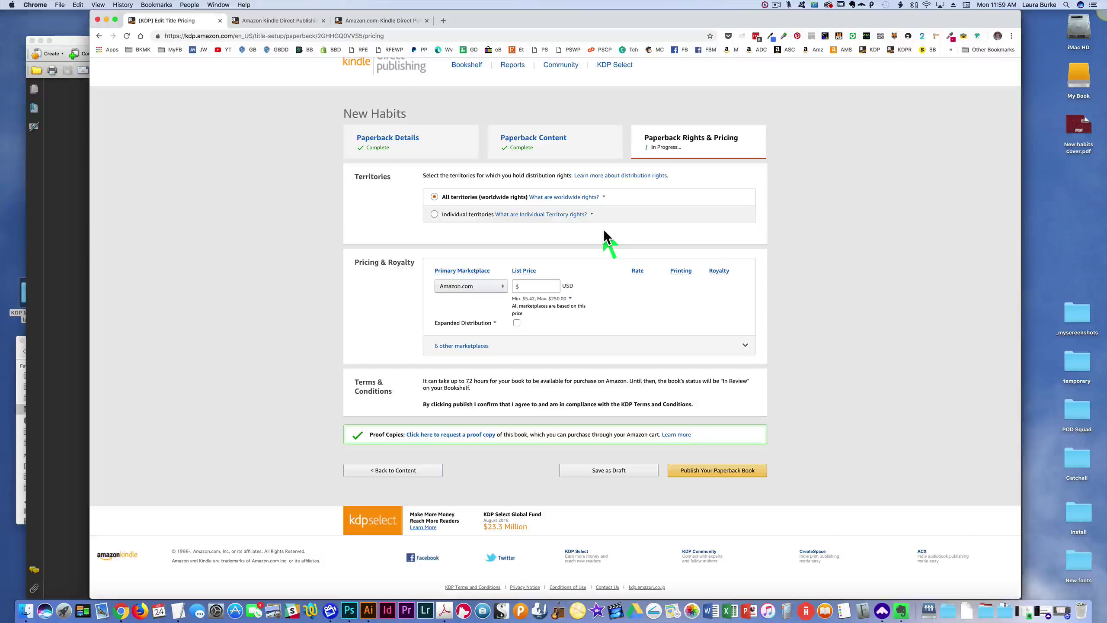
pyautogui.hotkey('shift', 'Tab')
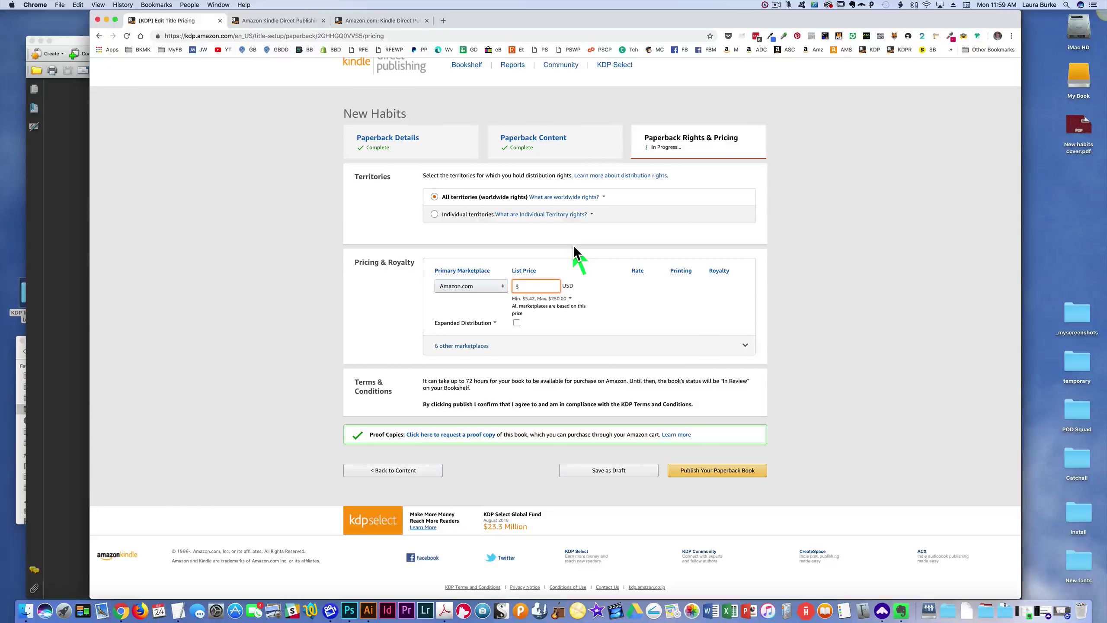
pyautogui.write('8.99')
pyautogui.press('Tab')
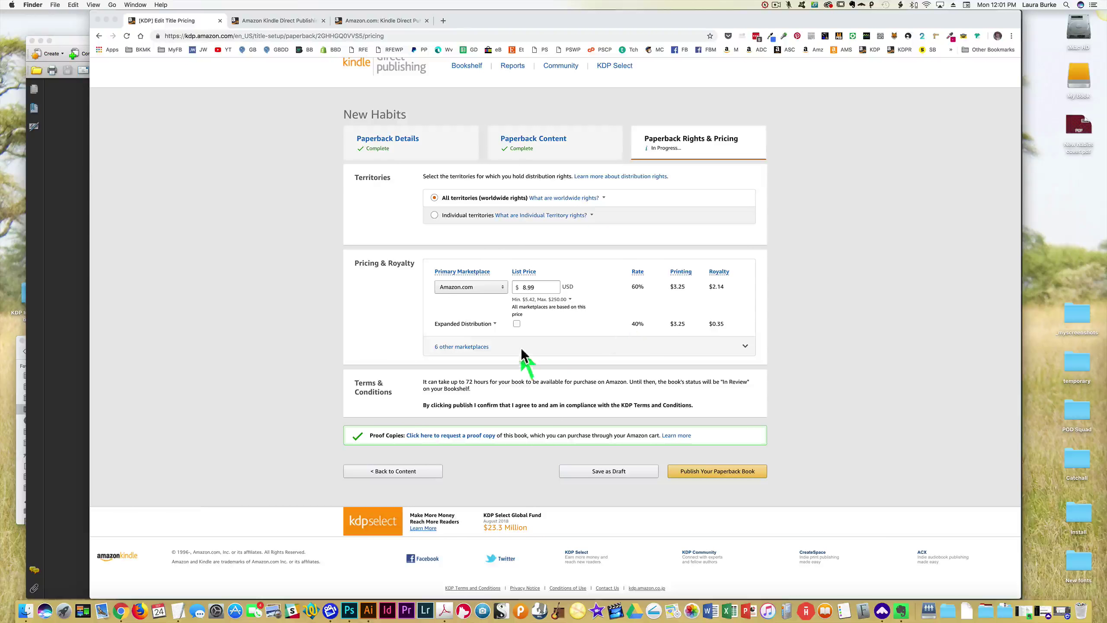
# Enable Expanded Distribution and expand the other marketplaces to review their list prices and royalties.
pyautogui.click(518, 324)
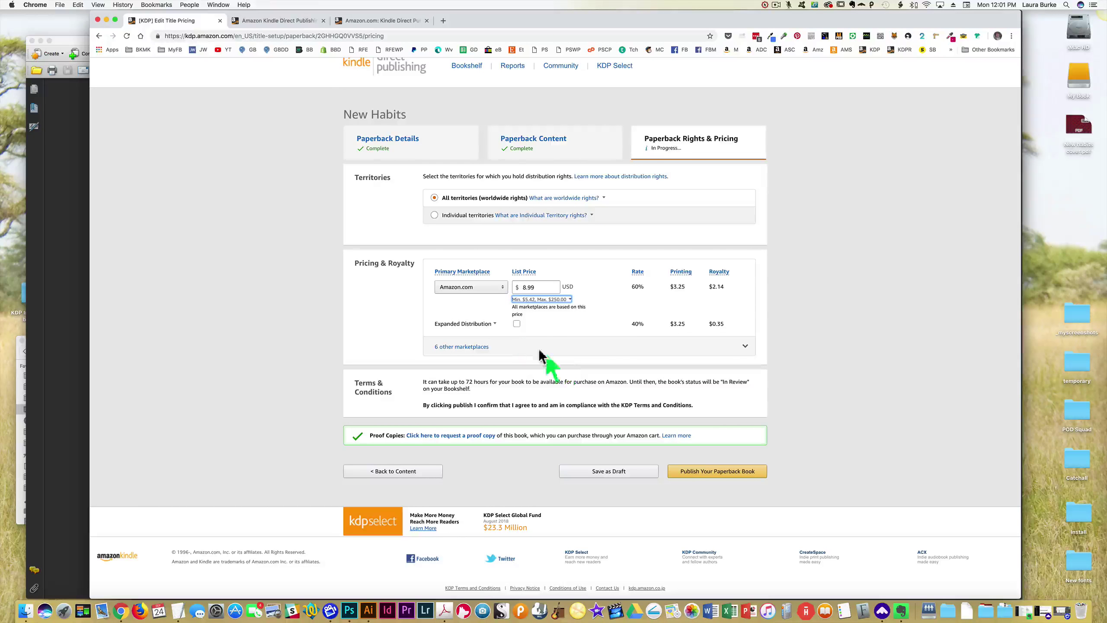
pyautogui.click(517, 324)
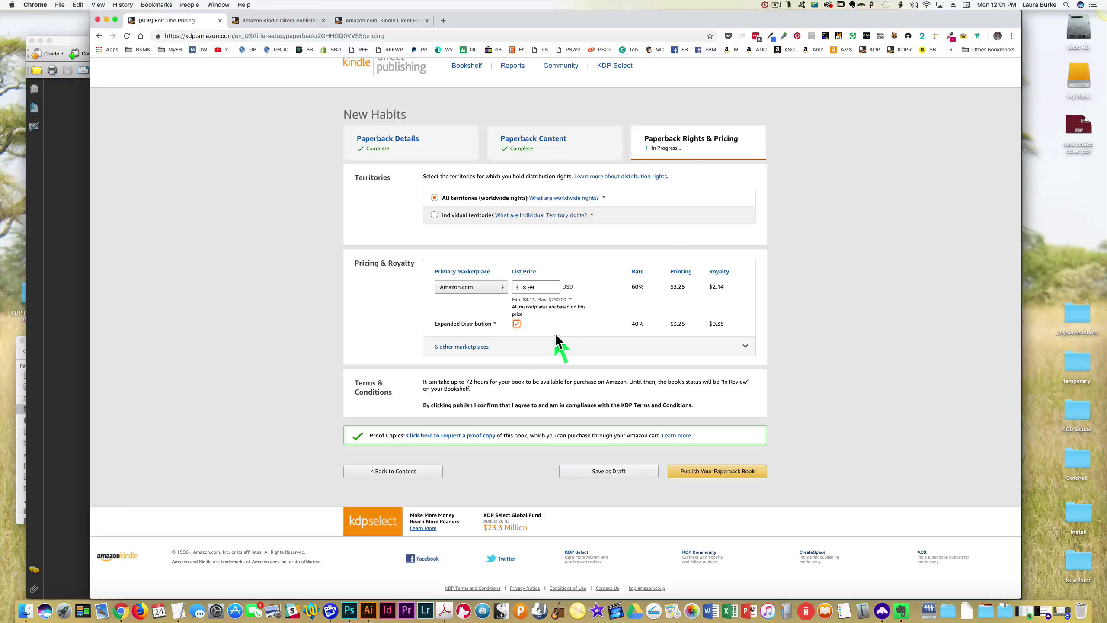
pyautogui.click(468, 349)
pyautogui.scroll(-3, 345, 351)
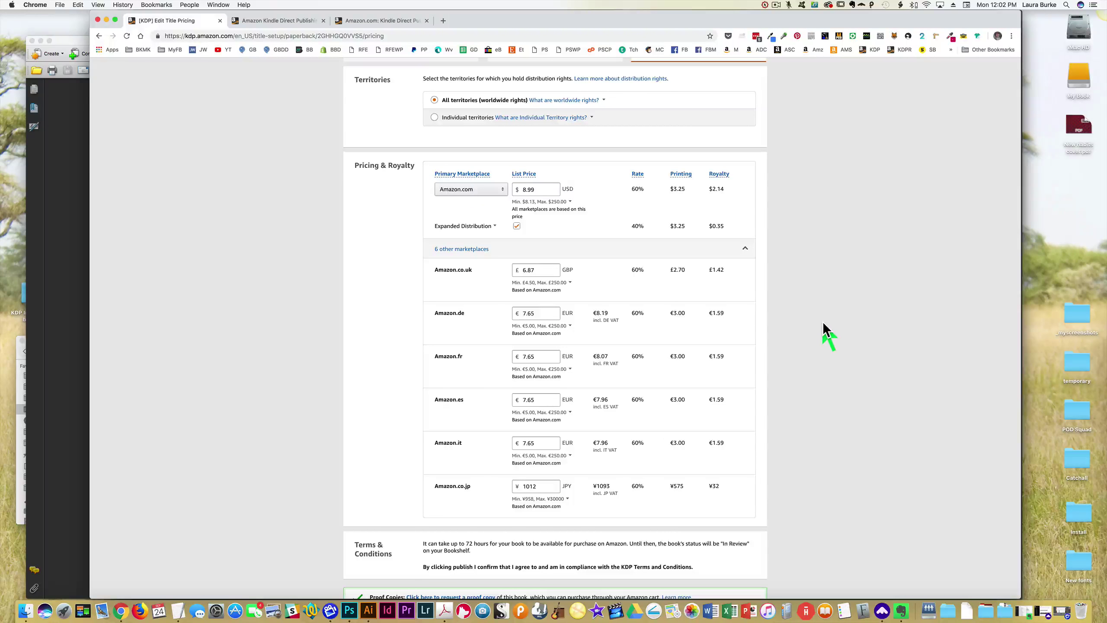
pyautogui.scroll(-5, 819, 319)
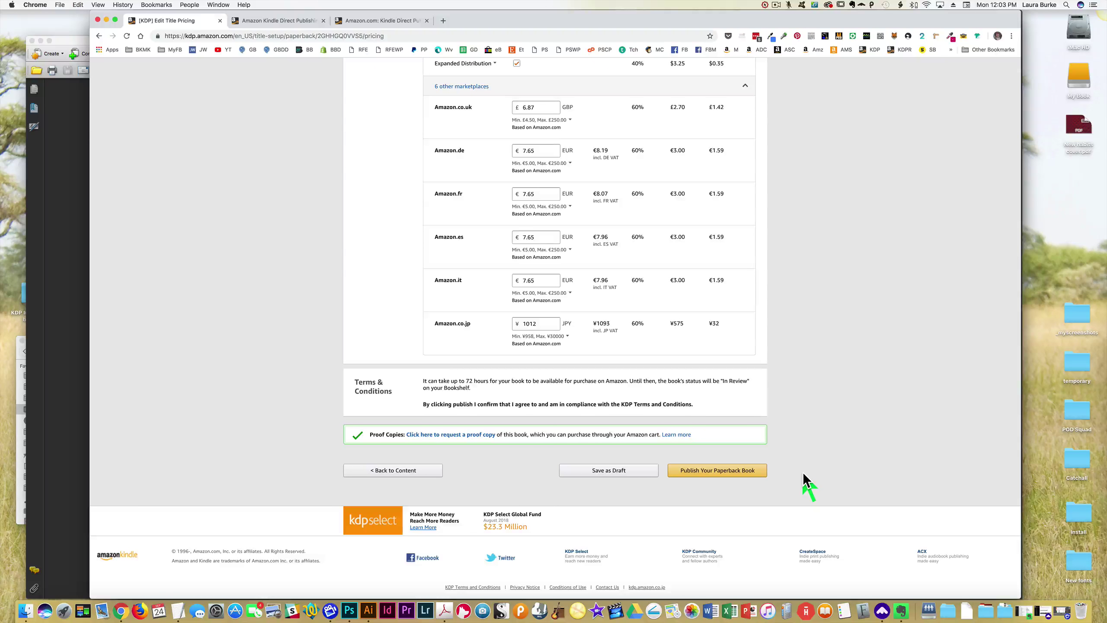
# Save the paperback's pricing page as a draft.
pyautogui.click(620, 475)
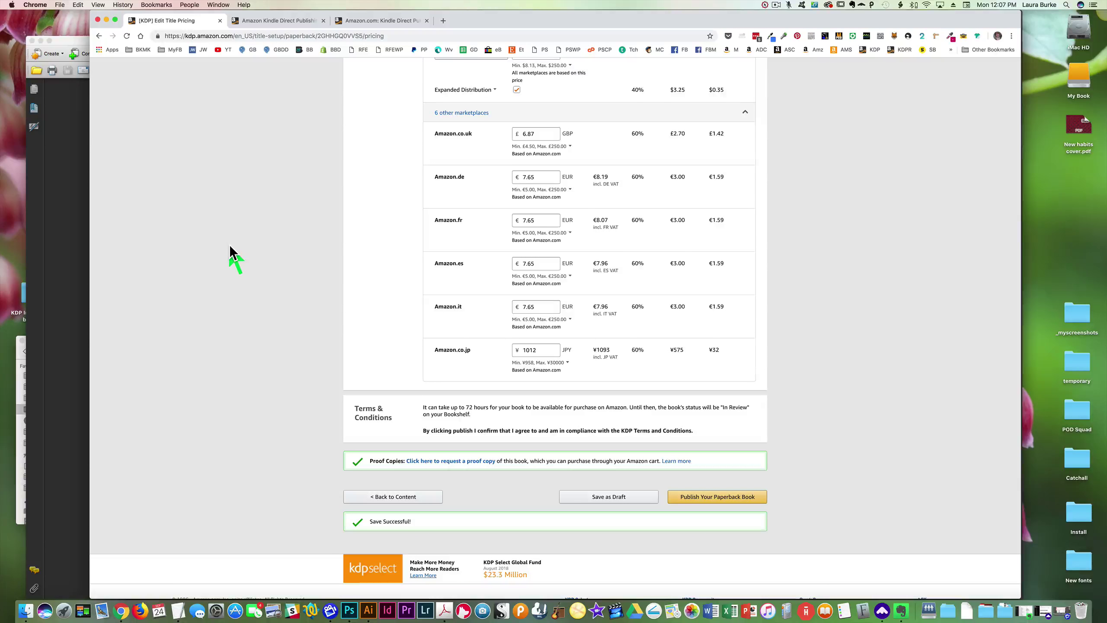
# Close the habit tracker PDF and discard the untitled text note without saving it.
pyautogui.click(77, 206)
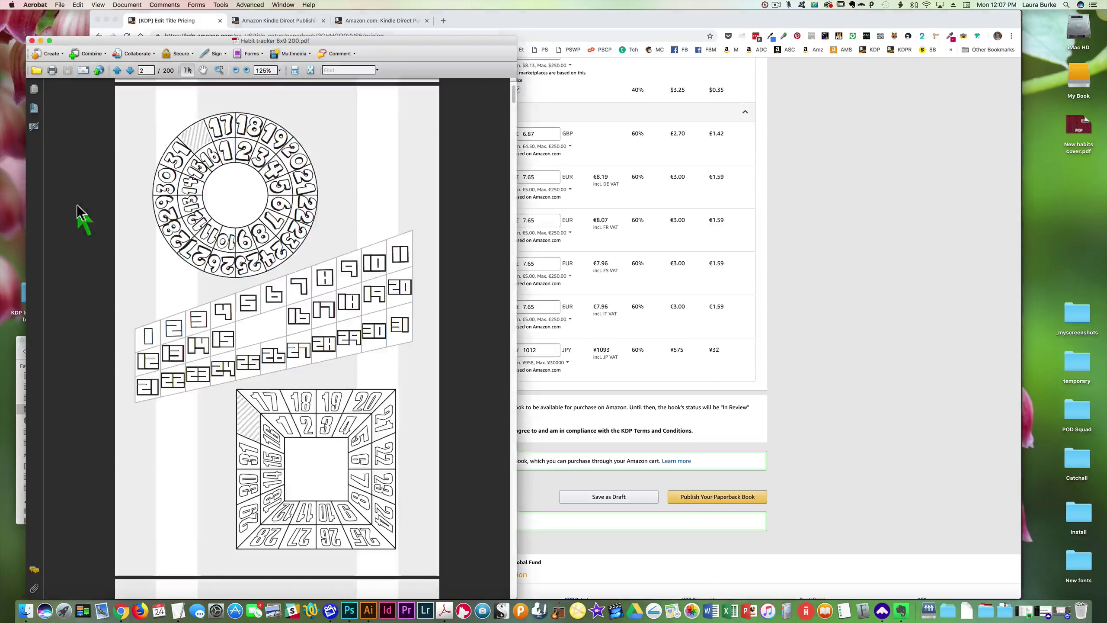
pyautogui.click(31, 41)
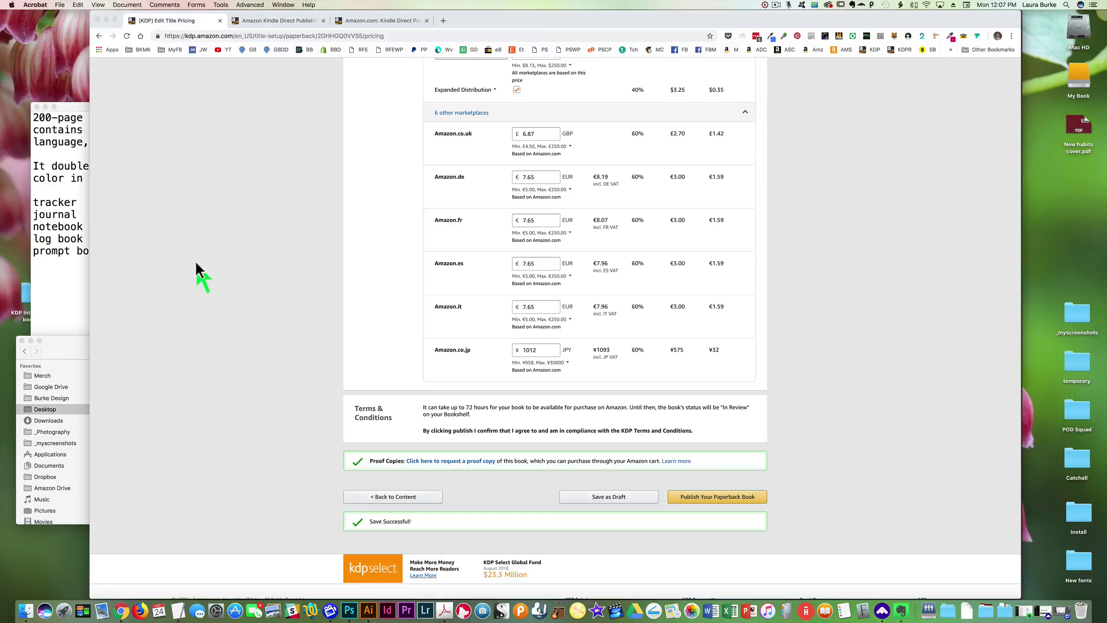
pyautogui.click(38, 107)
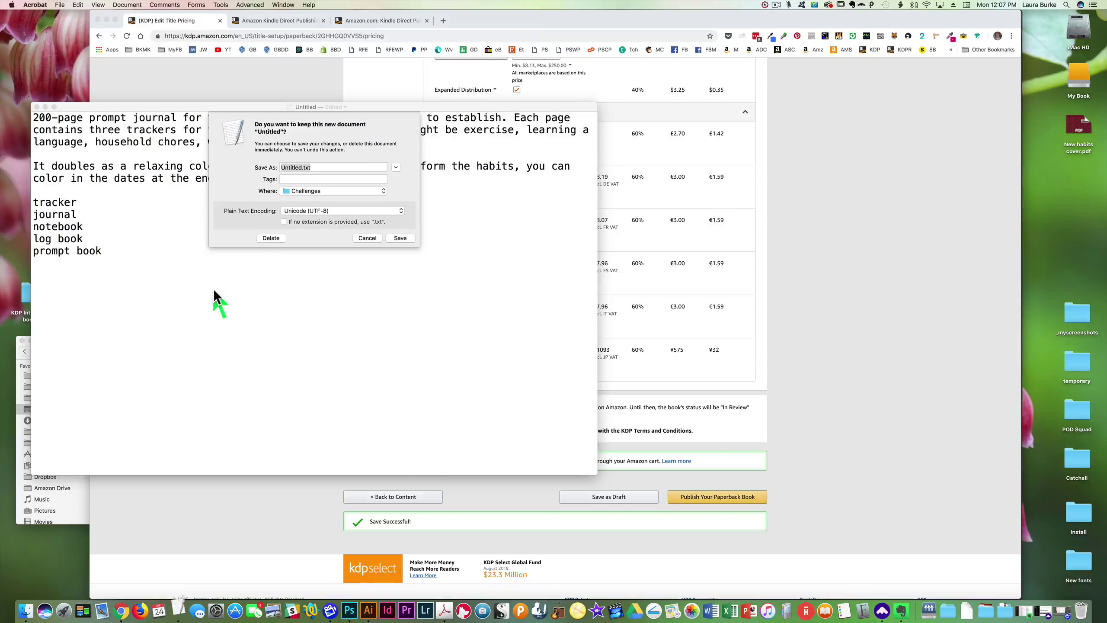
pyautogui.click(269, 238)
# Open Dream pages 6x9 100.pdf from the KDP Interiors and bonuses folder, look through its first pages, and close it.
pyautogui.click(64, 349)
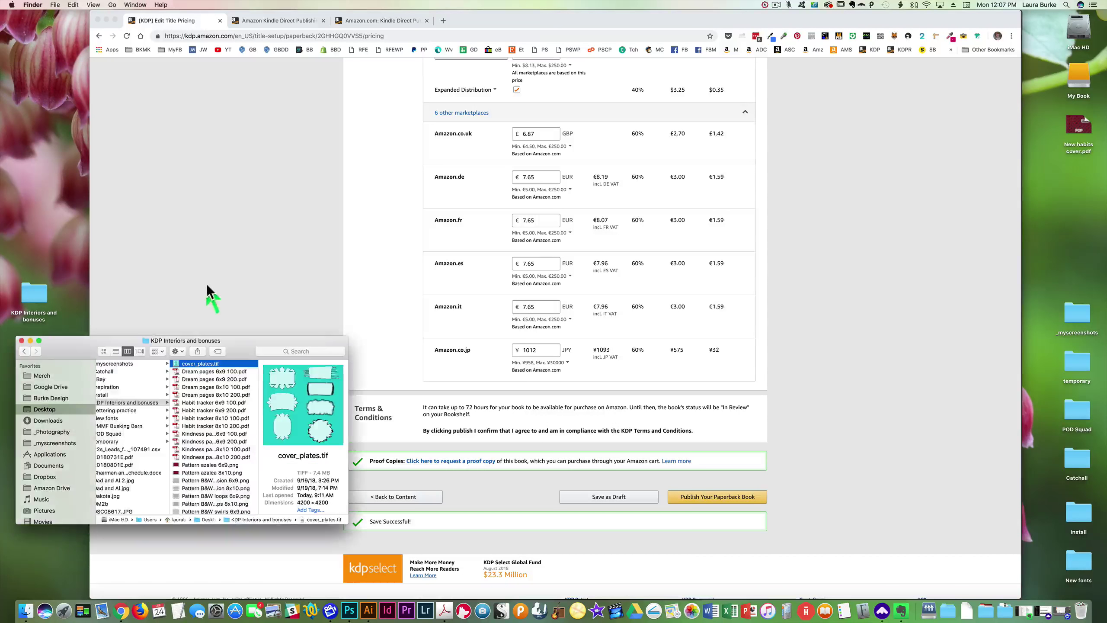
pyautogui.doubleClick(201, 371)
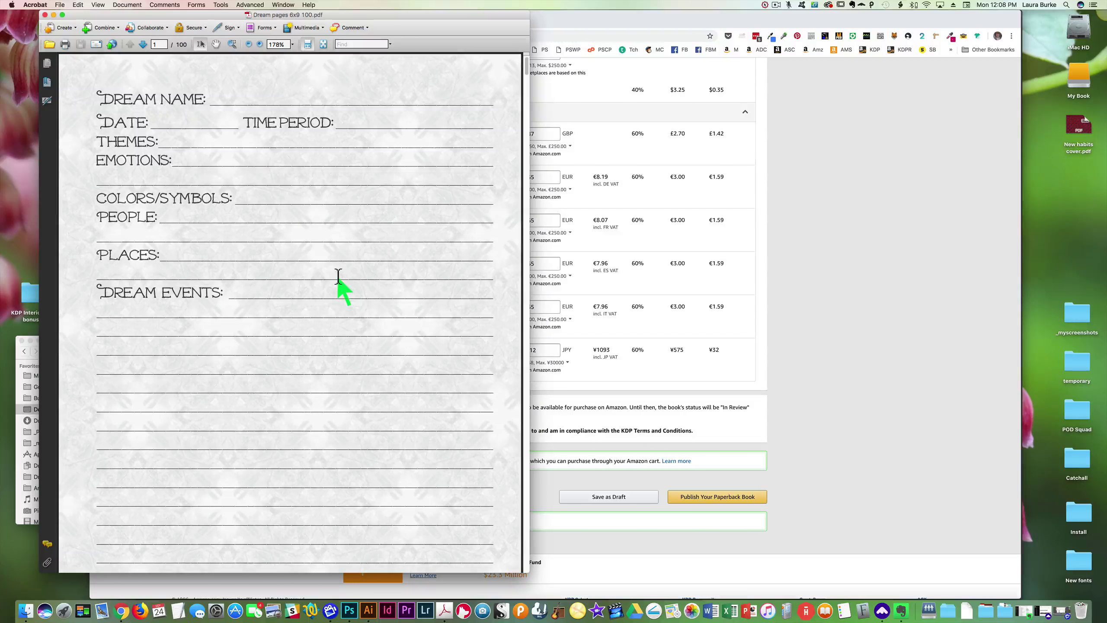
pyautogui.scroll(-3, 340, 277)
pyautogui.scroll(-15, 341, 277)
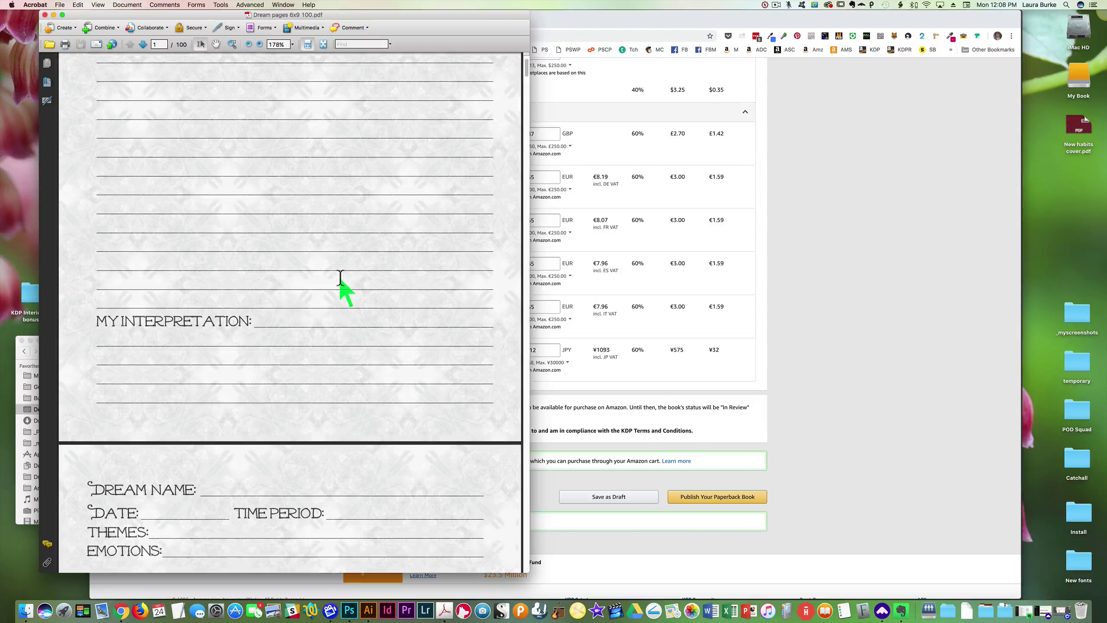
pyautogui.scroll(-20, 340, 277)
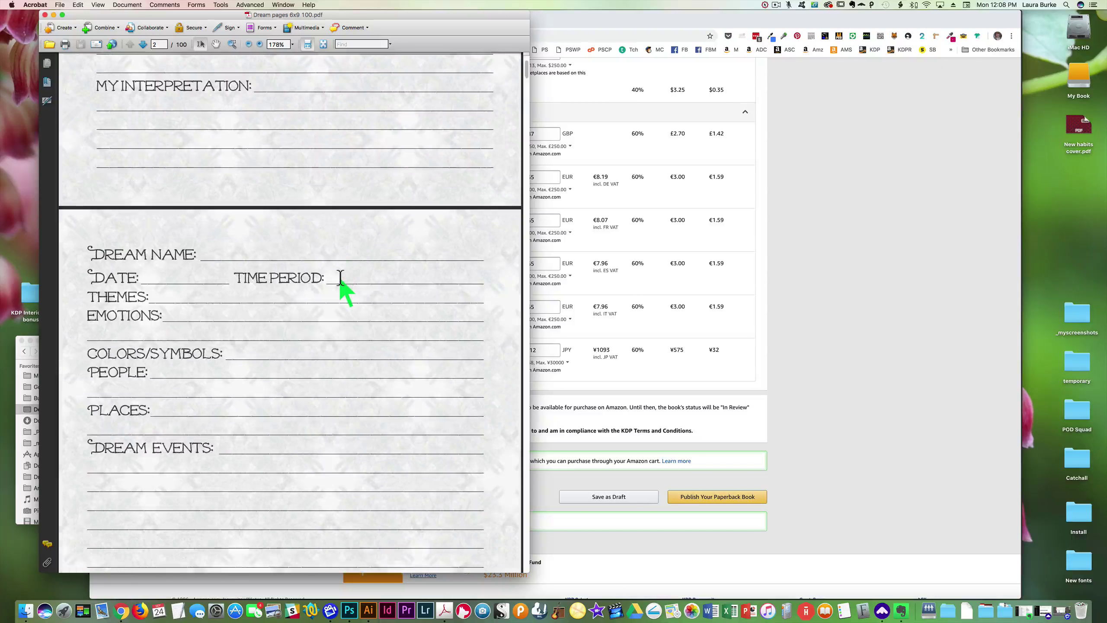
pyautogui.scroll(-20, 340, 277)
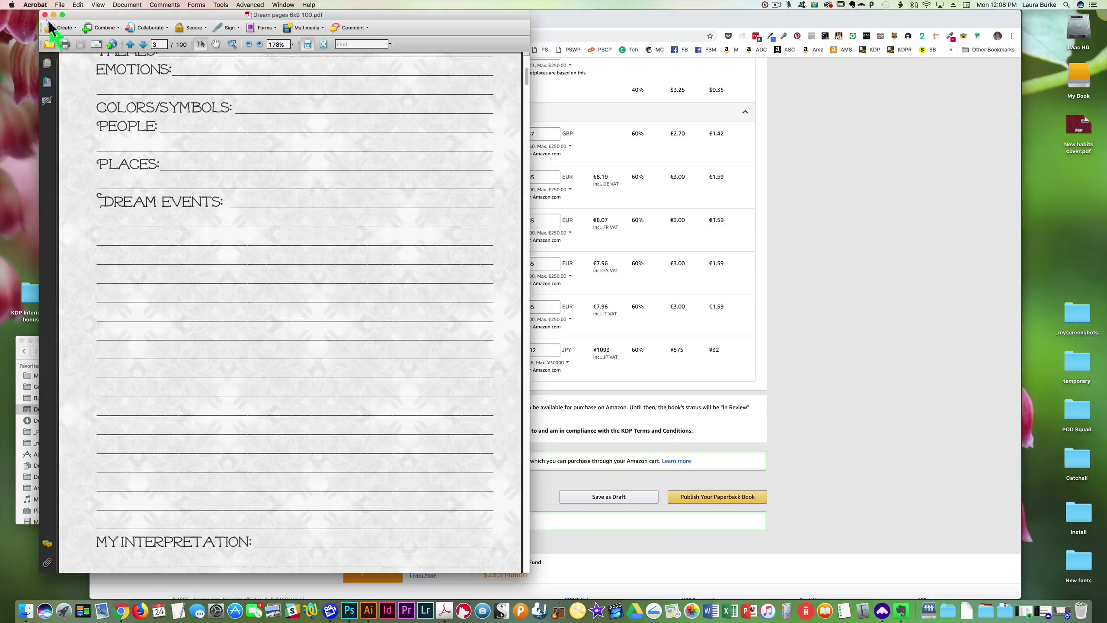
pyautogui.click(45, 15)
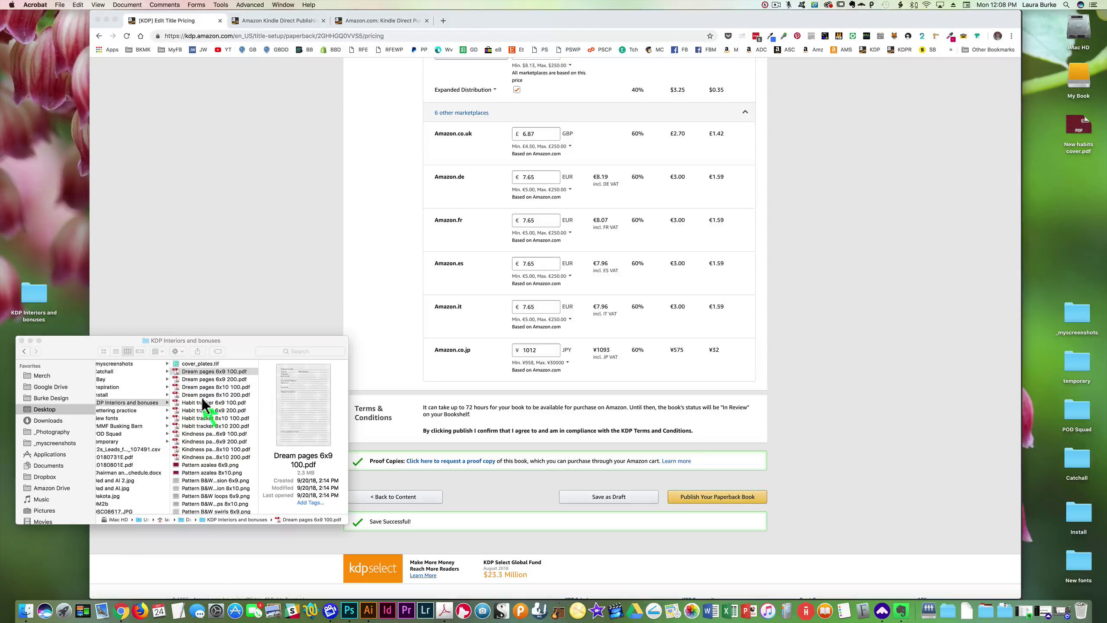
# Open Kindness pages 6x9 100.pdf, view its page layout, and close it.
pyautogui.doubleClick(196, 434)
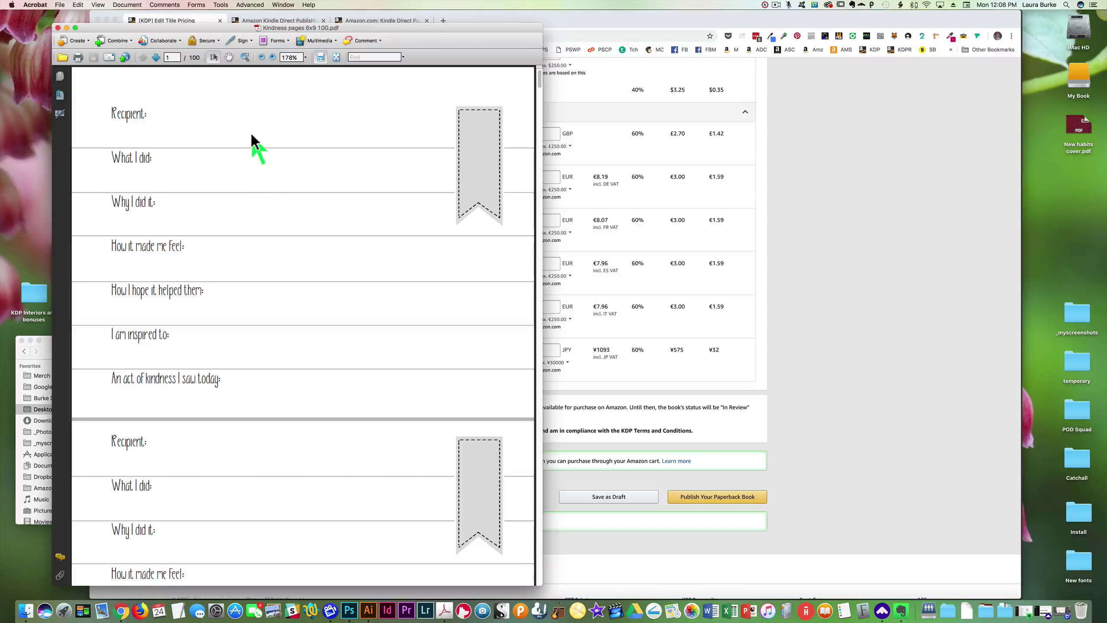
pyautogui.scroll(-3, 287, 279)
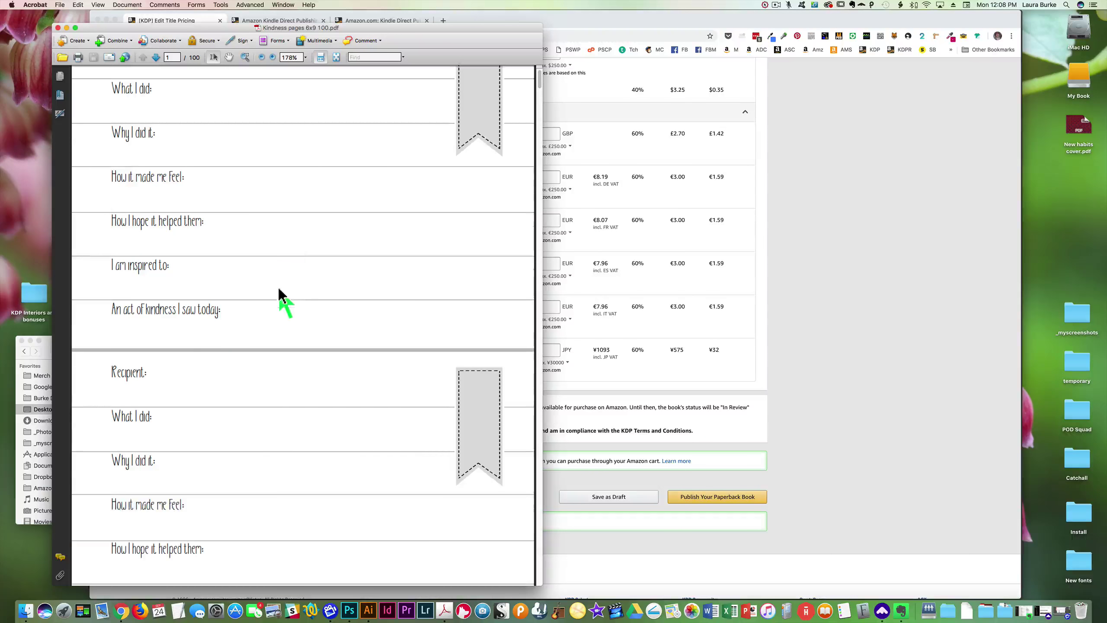
pyautogui.click(57, 28)
# Open Recipe pages 6x9 100.pdf, zoom out to 132% to examine the full recipe page layout, and close it.
pyautogui.scroll(-10, 198, 452)
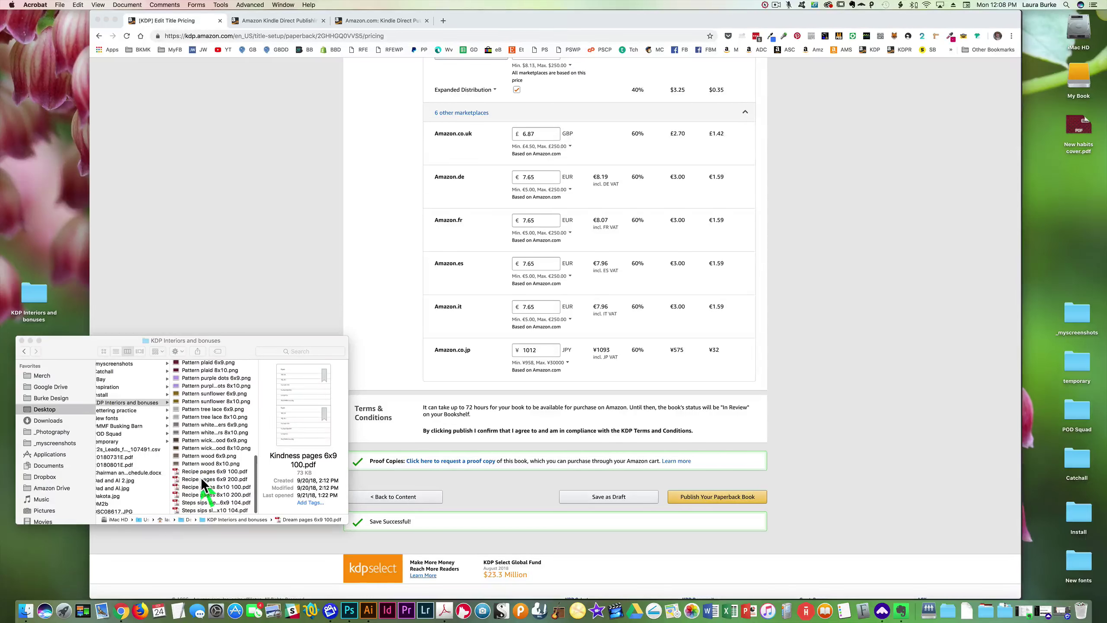
pyautogui.doubleClick(200, 470)
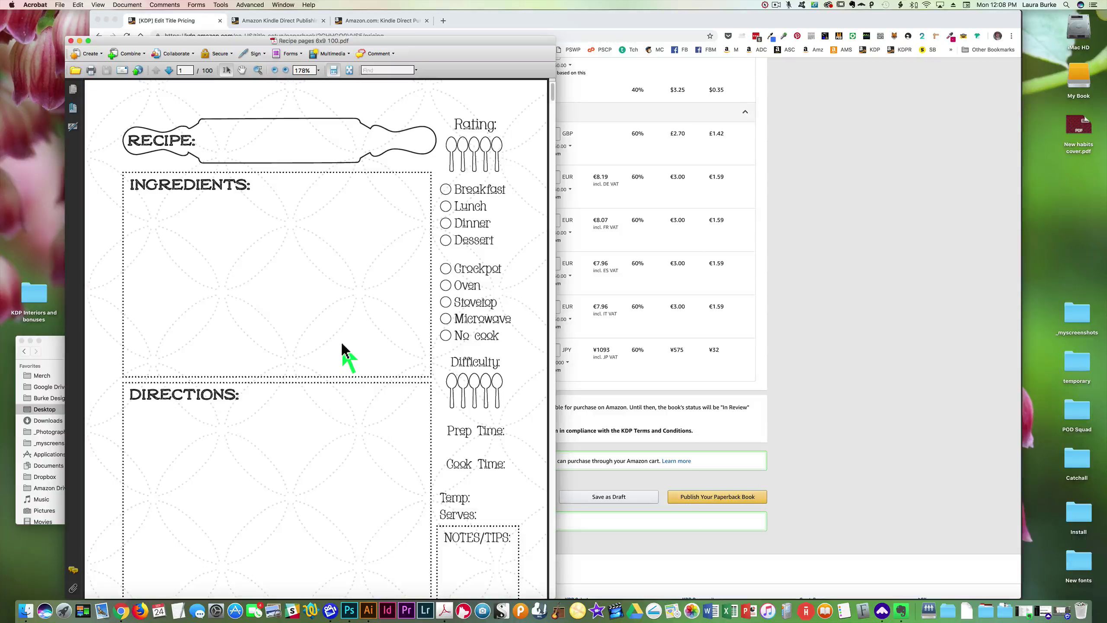
pyautogui.scroll(-2, 340, 340)
pyautogui.scroll(-4, 340, 340)
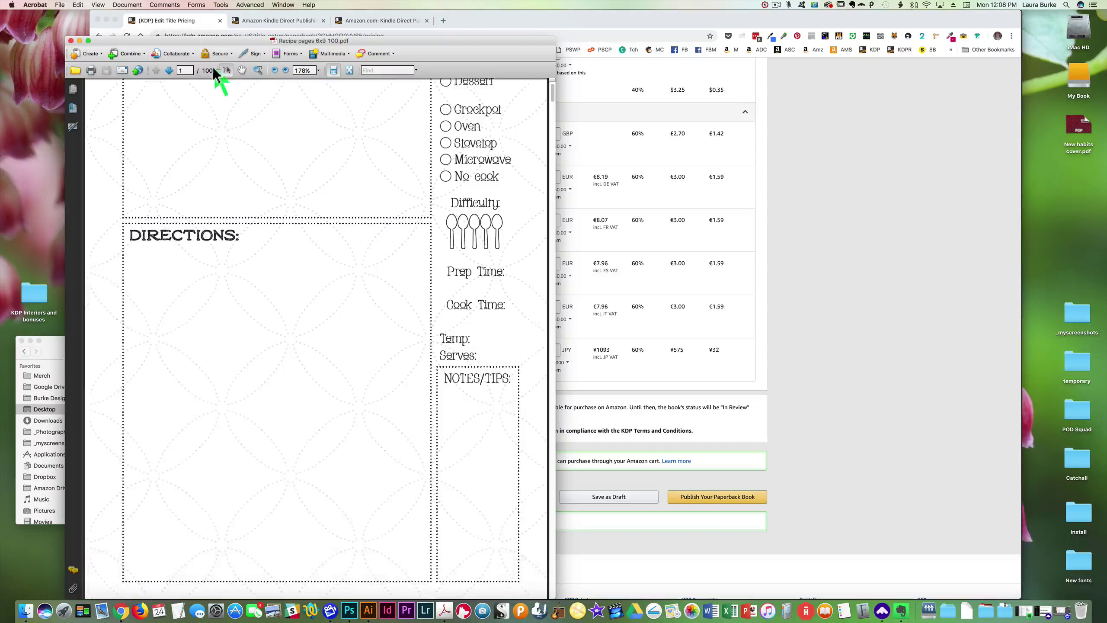
pyautogui.click(274, 69)
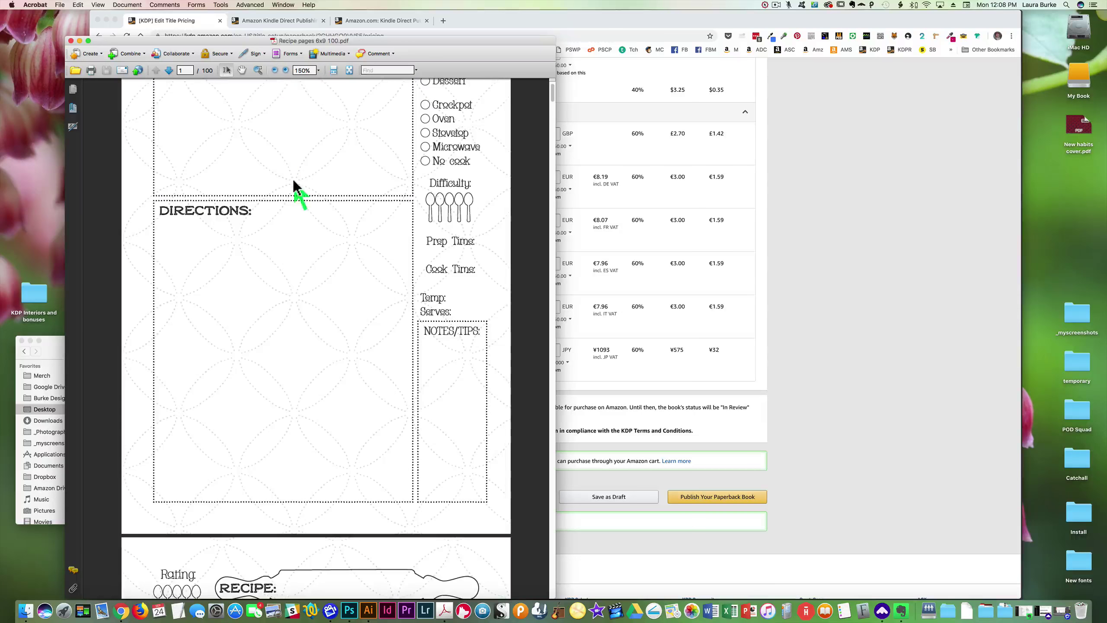
pyautogui.scroll(1, 292, 192)
pyautogui.click(274, 70)
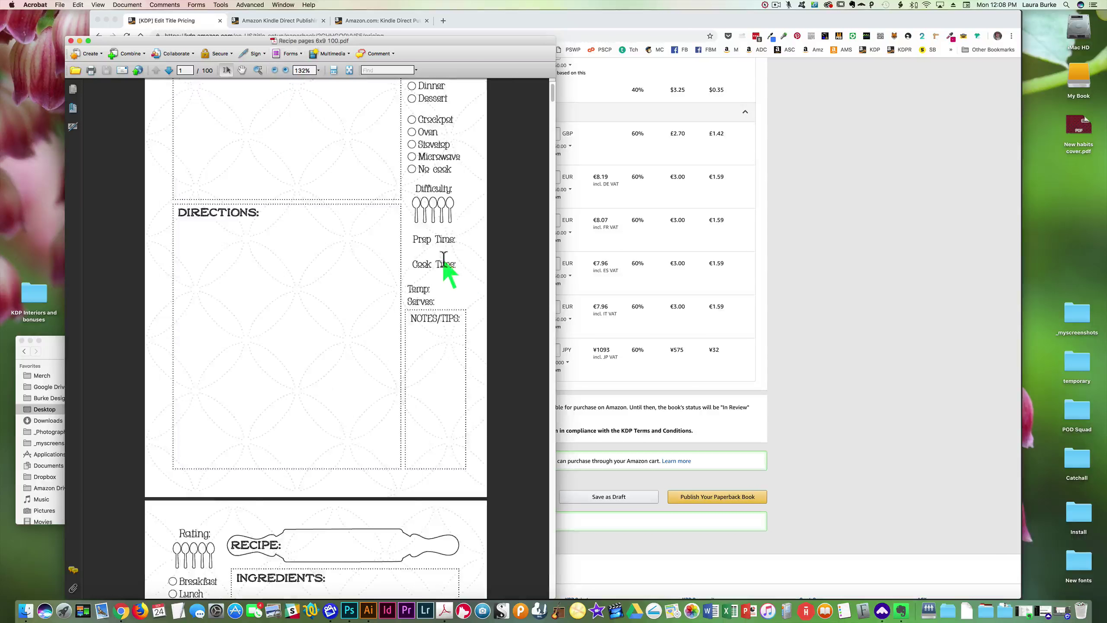
pyautogui.scroll(4, 444, 260)
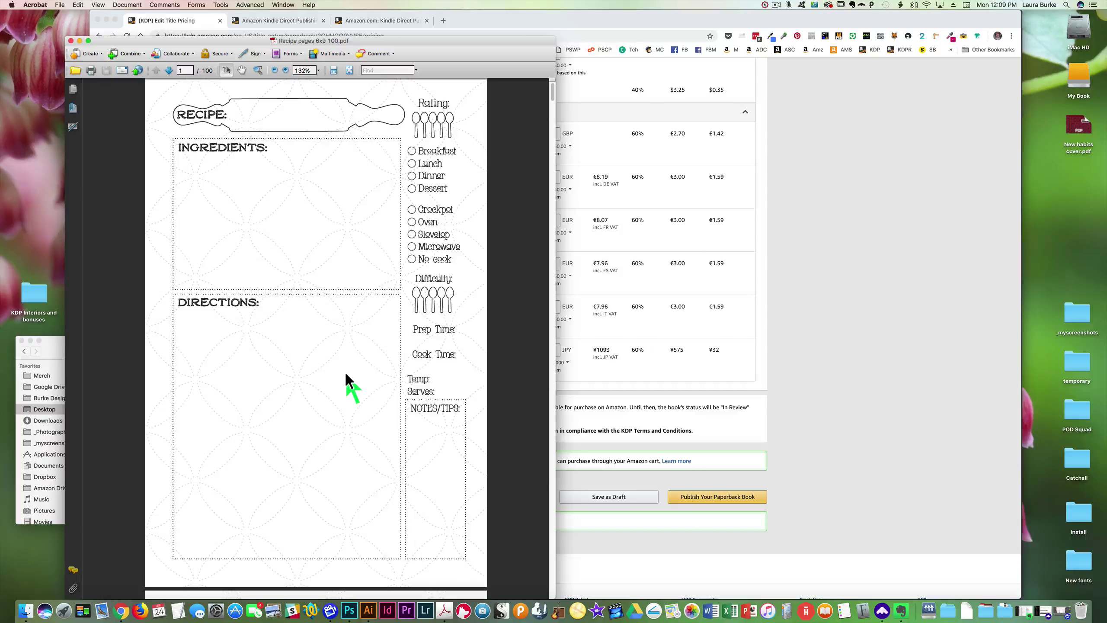
pyautogui.click(71, 41)
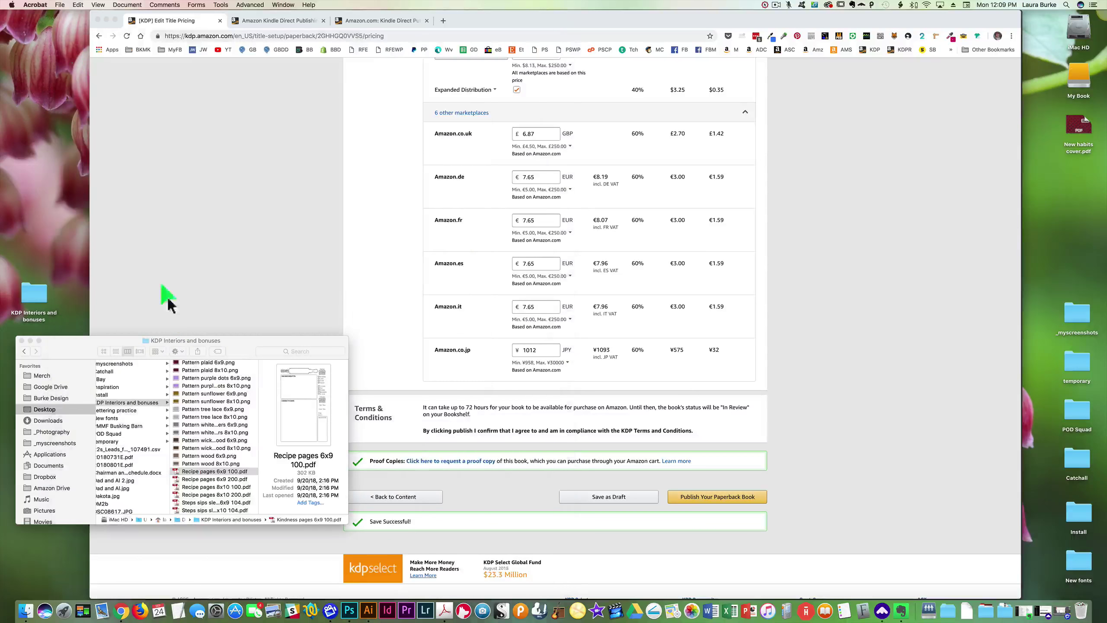
# Open Steps sips sleep 6x9 104.pdf, zoom out to 132% to view the whole weekly tracker page, and close it.
pyautogui.click(196, 503)
pyautogui.doubleClick(196, 503)
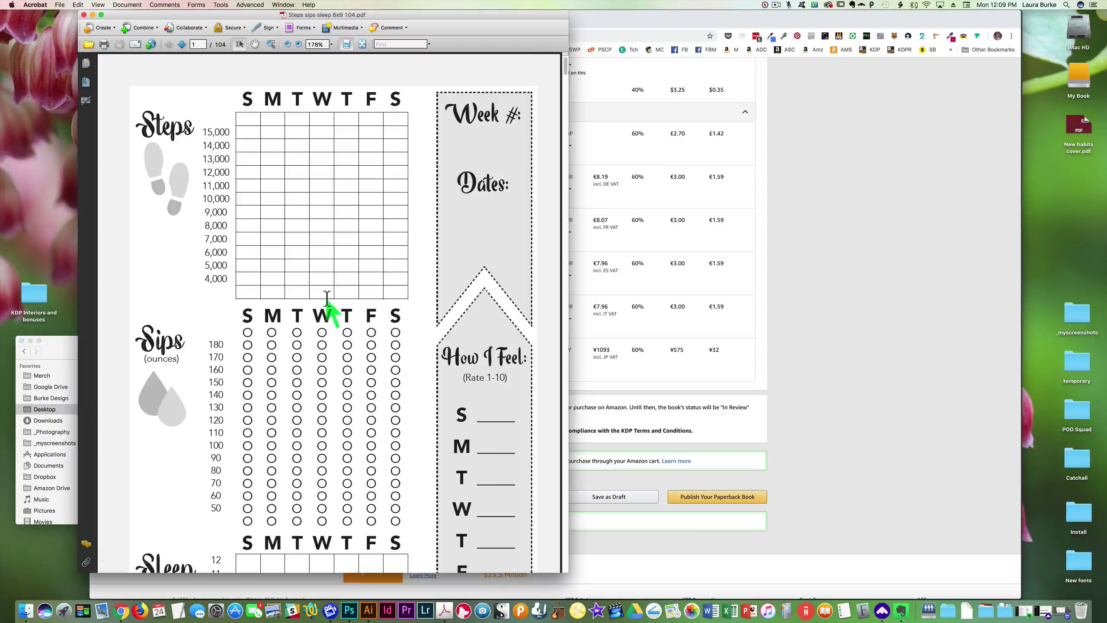
pyautogui.click(288, 44)
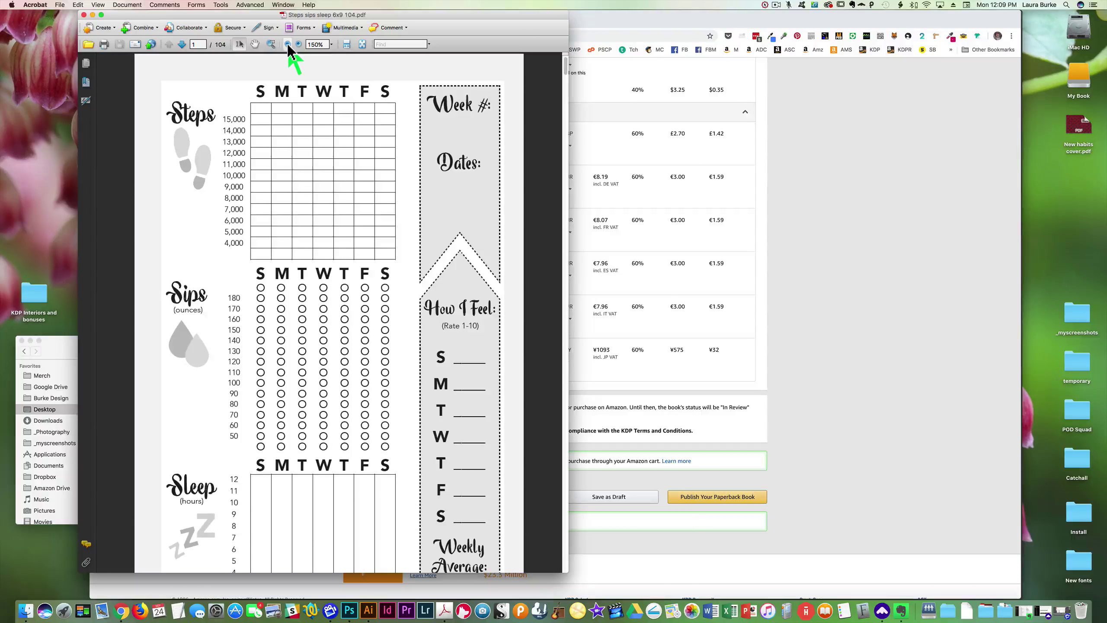
pyautogui.click(287, 44)
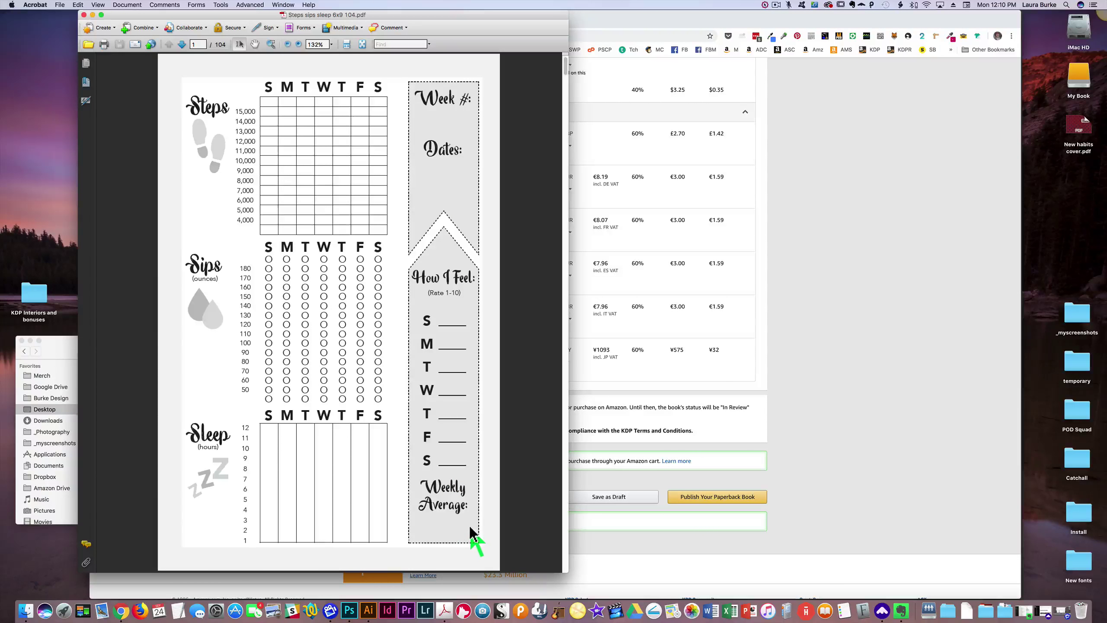
pyautogui.click(85, 15)
pyautogui.scroll(-5, 209, 484)
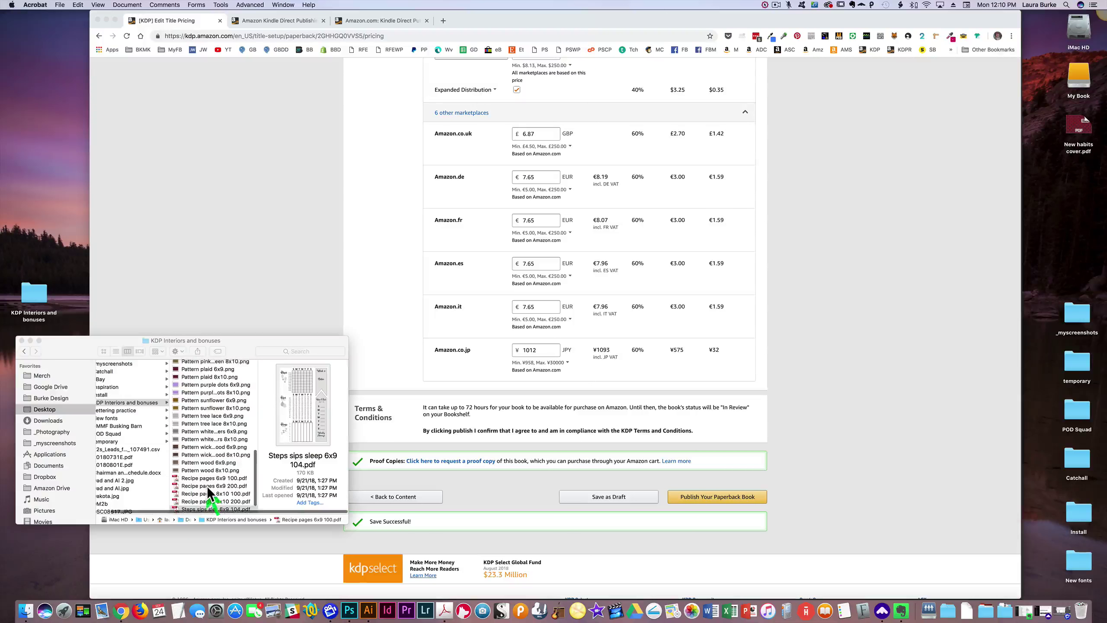
pyautogui.click(213, 470)
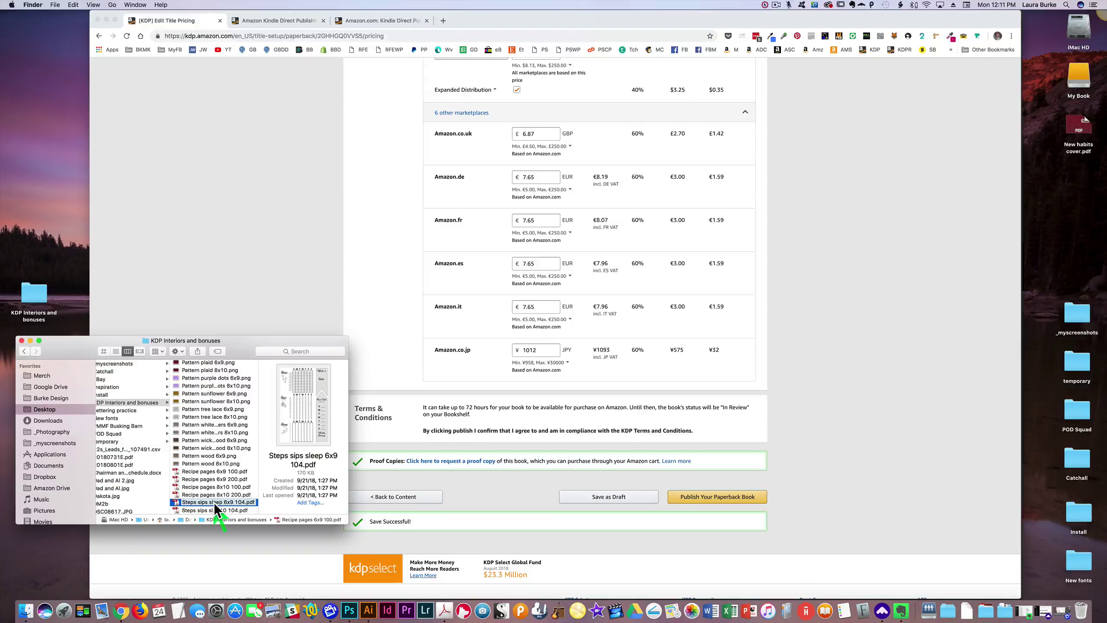
# View the cover pattern images Pattern hearts 6x9.png and Pattern ferns 6x9.png, closing each one.
pyautogui.scroll(10, 209, 490)
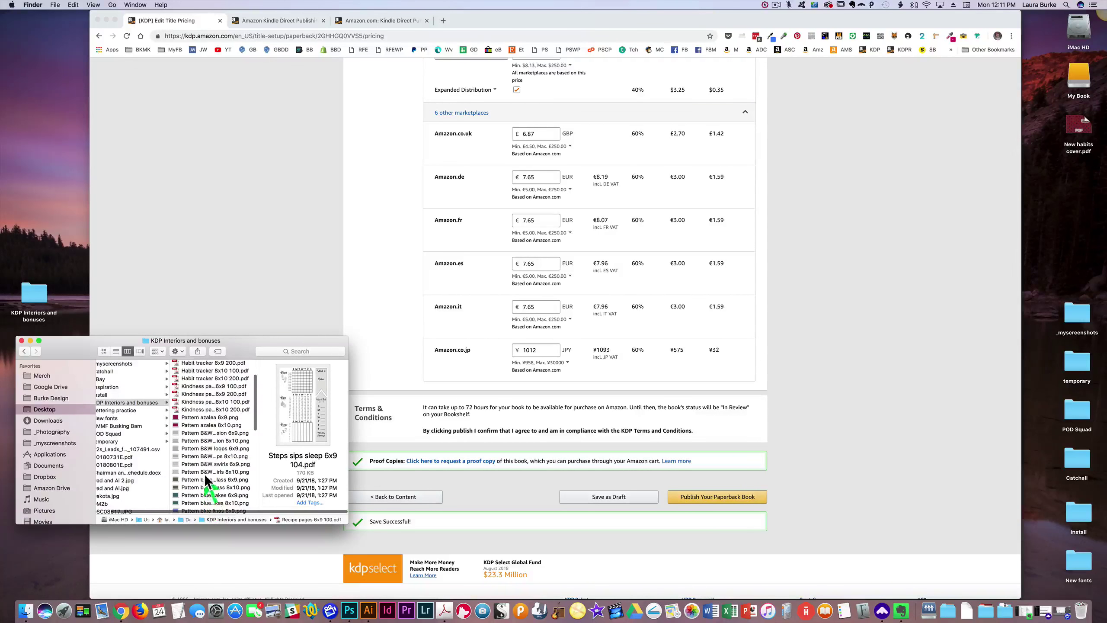
pyautogui.scroll(-5, 204, 468)
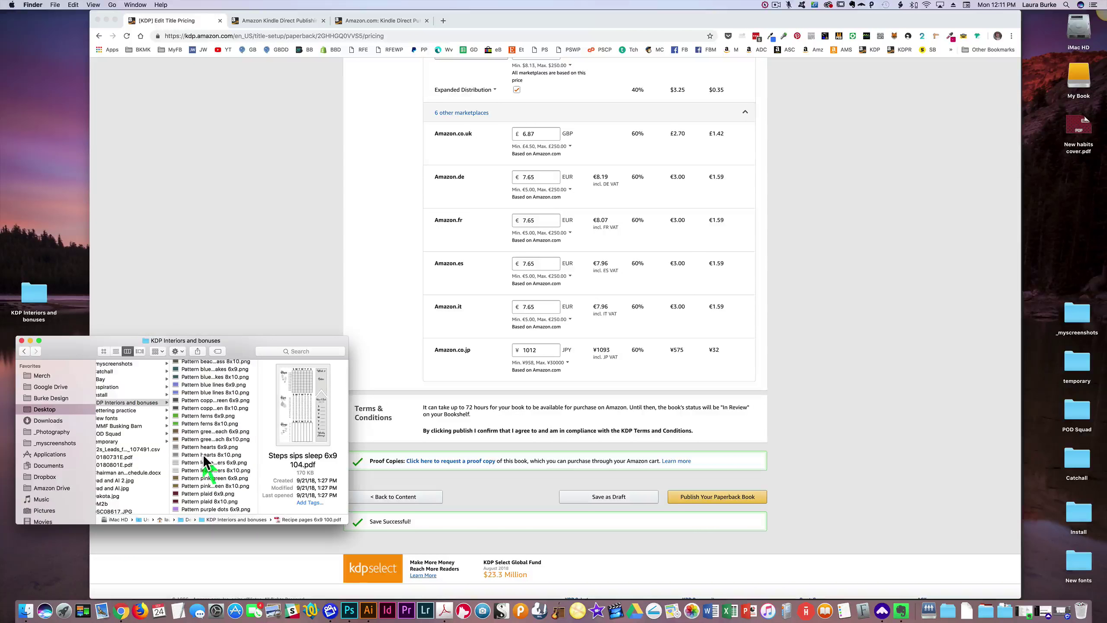
pyautogui.doubleClick(209, 449)
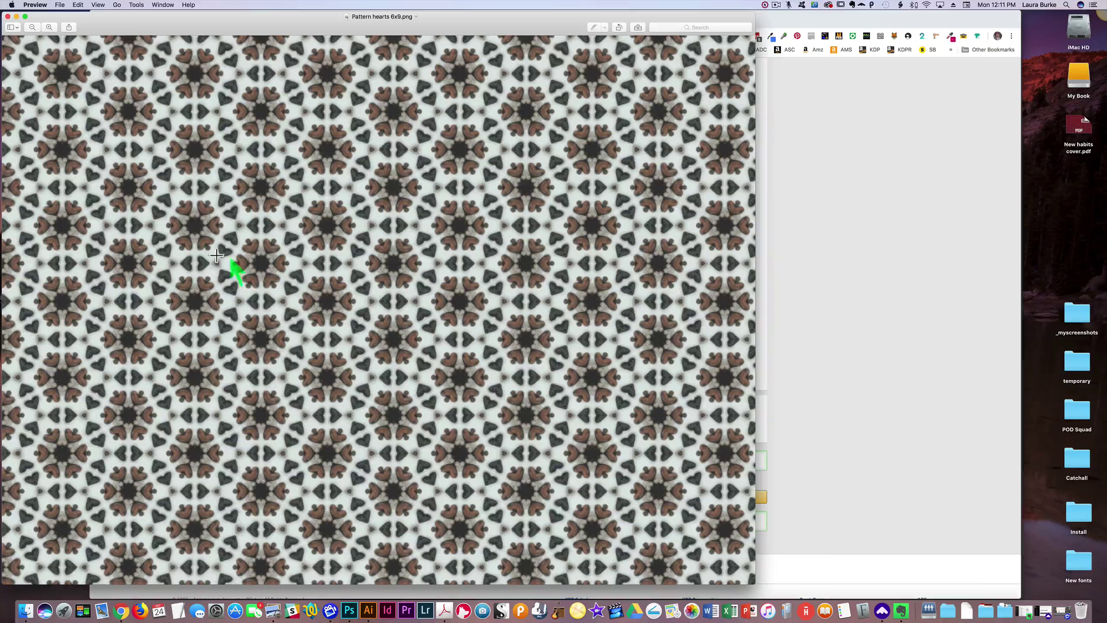
pyautogui.click(7, 16)
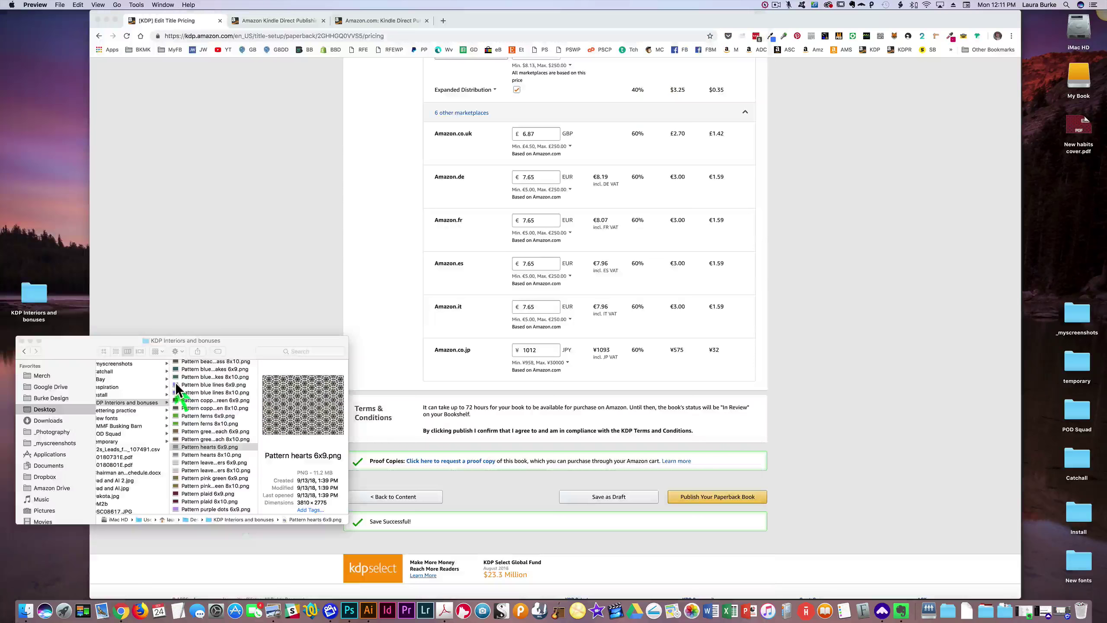
pyautogui.doubleClick(201, 415)
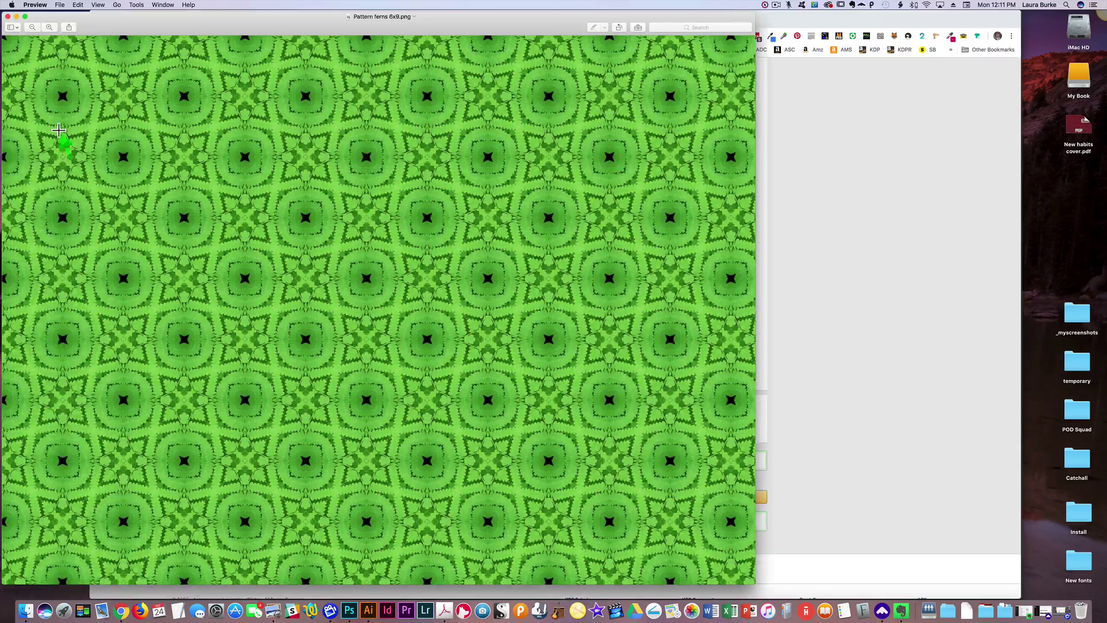
pyautogui.click(7, 16)
# View the cover pattern images Pattern beach glass 6x9.png and Pattern B&W illusion 8x10.png, closing each one.
pyautogui.scroll(3, 205, 476)
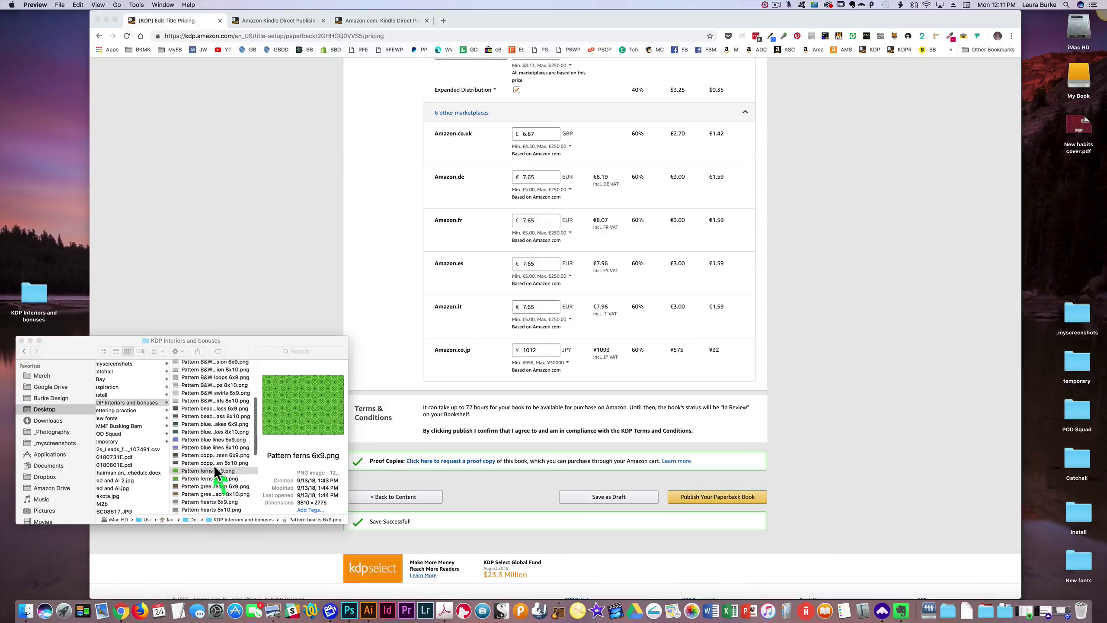
pyautogui.doubleClick(211, 411)
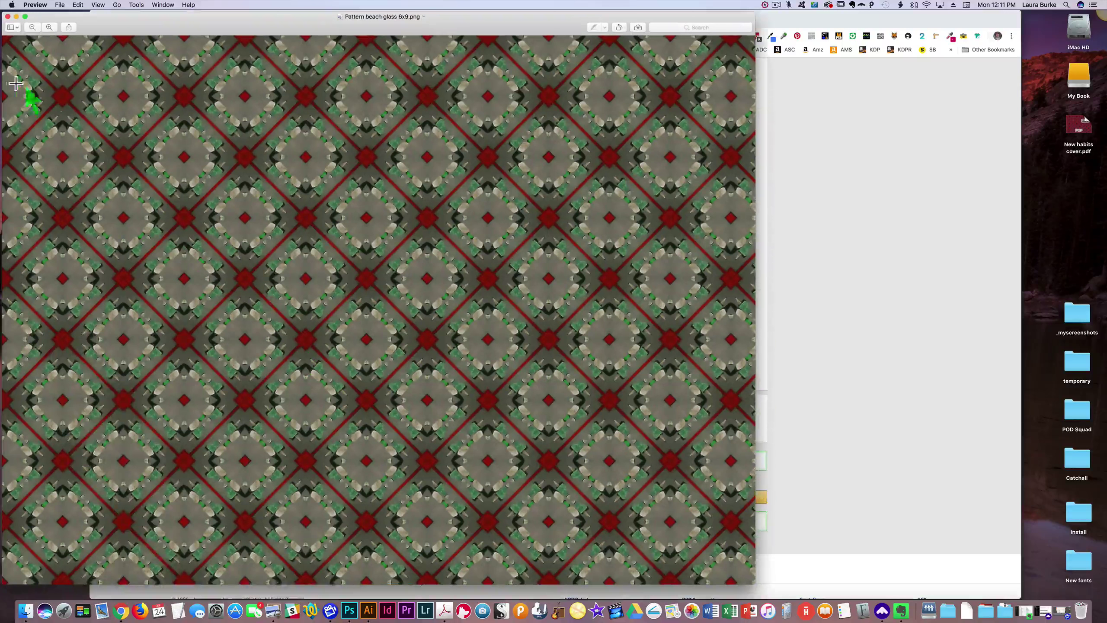
pyautogui.click(7, 17)
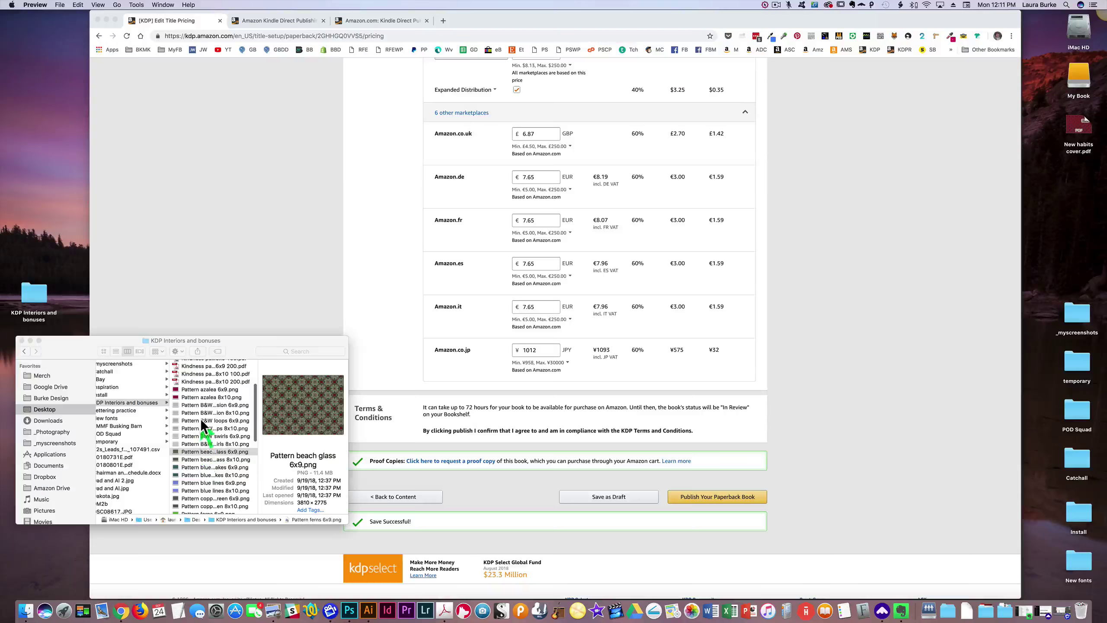
pyautogui.click(208, 414)
pyautogui.doubleClick(209, 414)
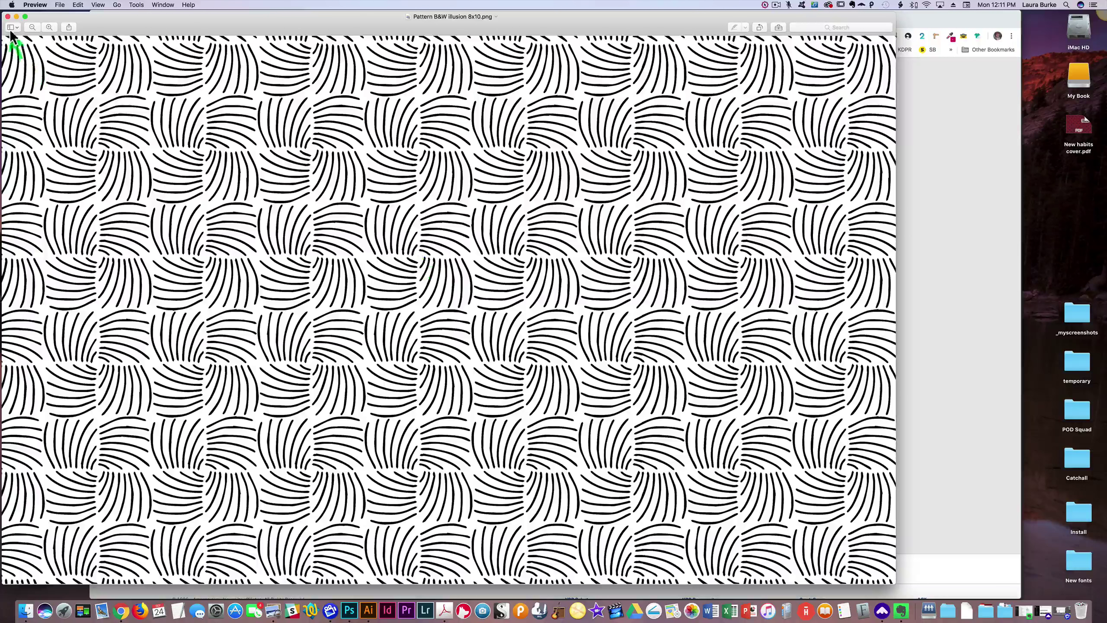
pyautogui.click(7, 16)
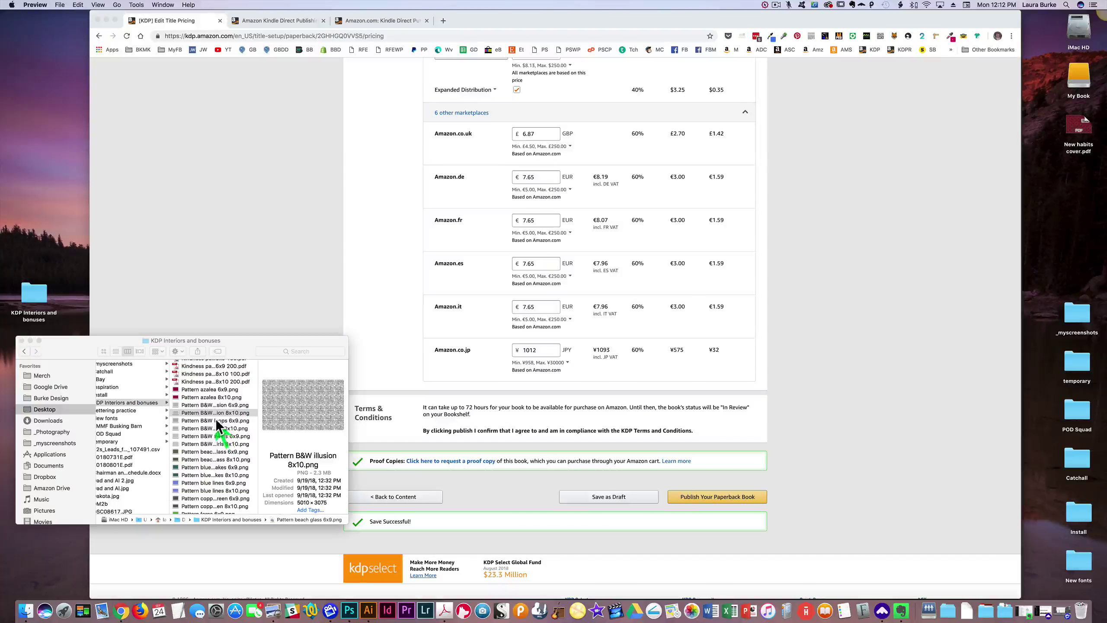
# Preview cover_plates.tif in the folder and look through the rest of the pattern and interior files.
pyautogui.scroll(4, 215, 418)
pyautogui.click(193, 381)
pyautogui.click(199, 363)
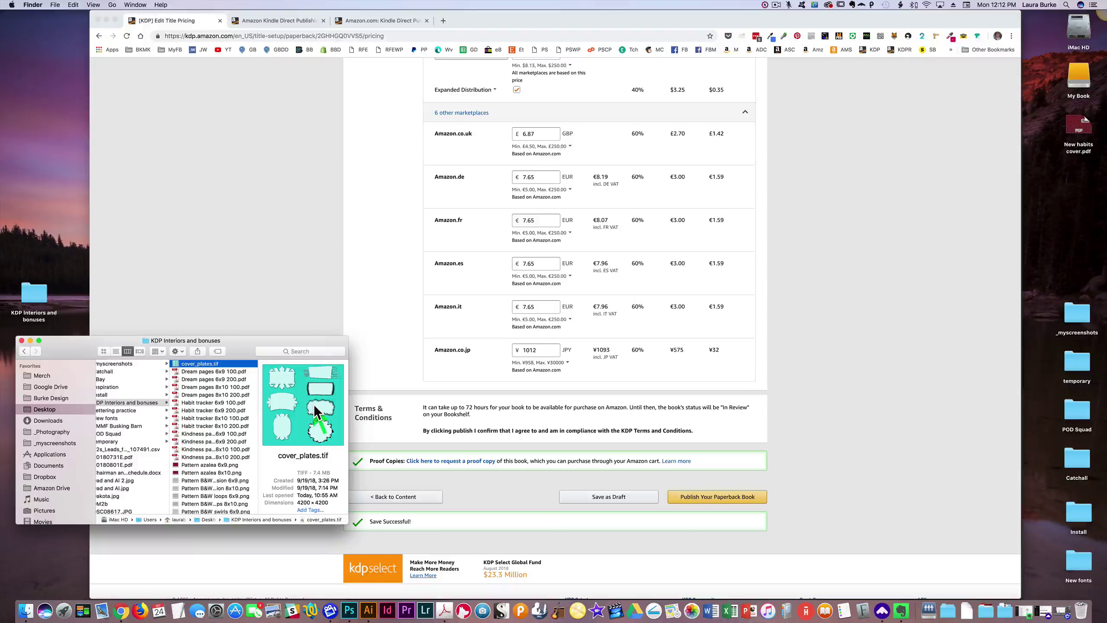
pyautogui.scroll(-5, 239, 395)
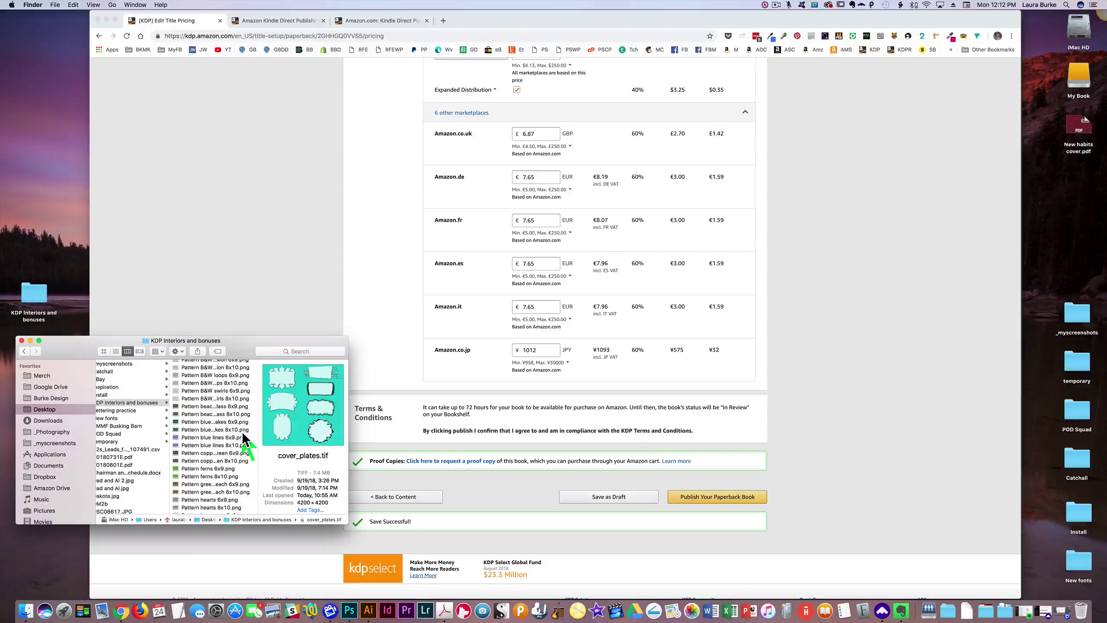
pyautogui.scroll(-6, 236, 432)
pyautogui.scroll(-3, 227, 434)
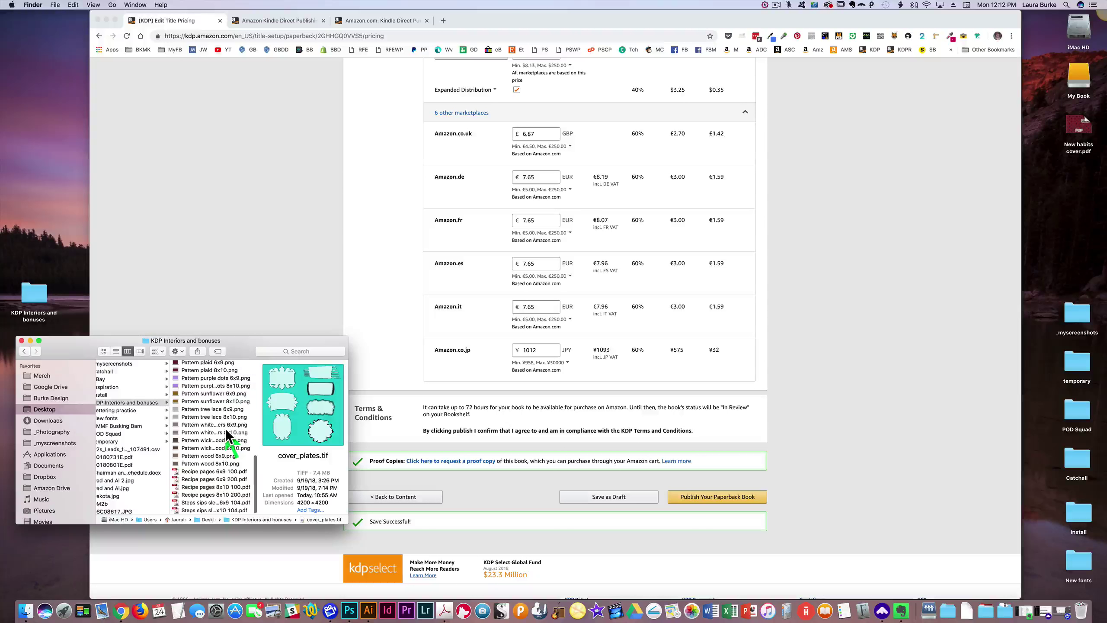